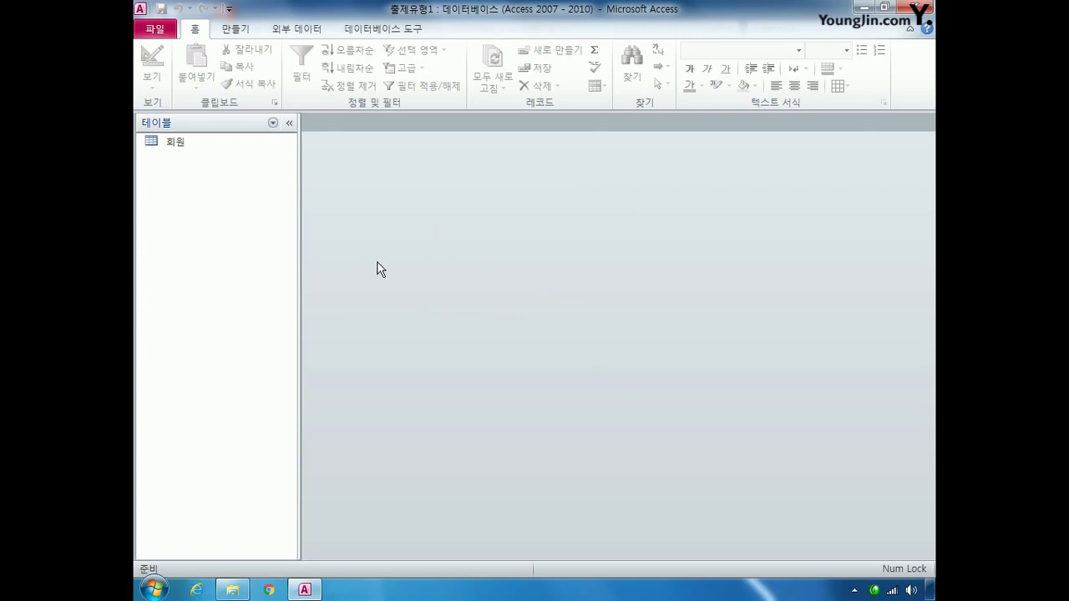
left_click(192, 144)
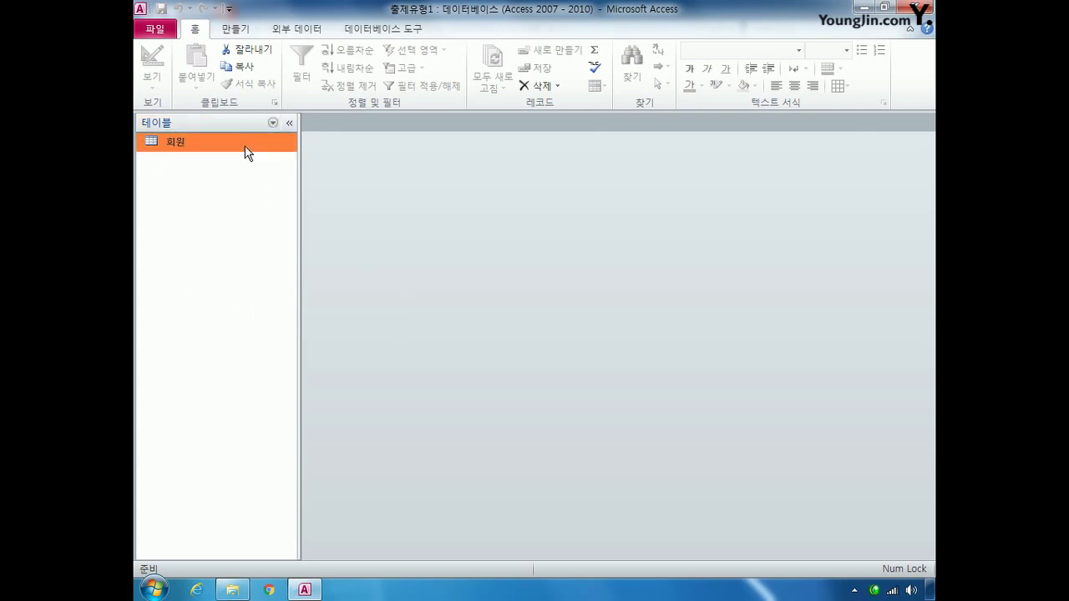
left_click(273, 122)
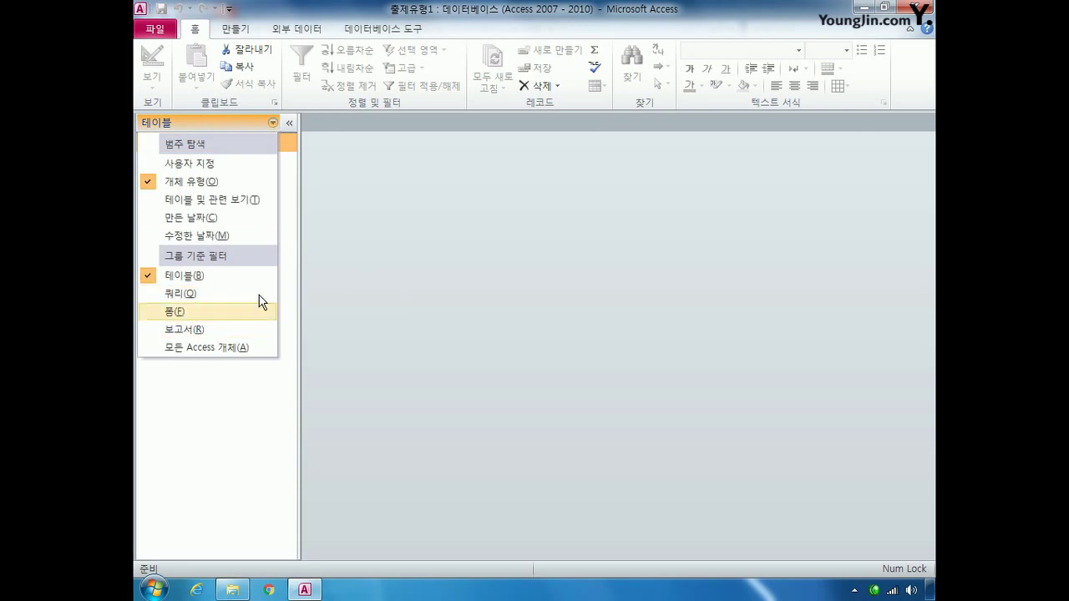
left_click(254, 122)
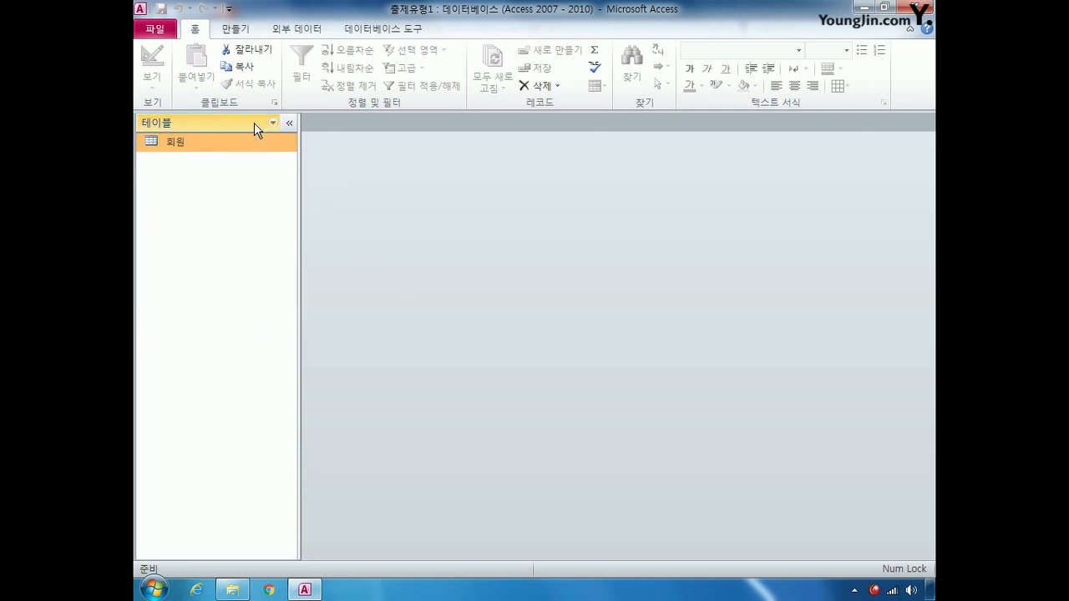
Step: Open the 회원 table in Design view
right_click(193, 142)
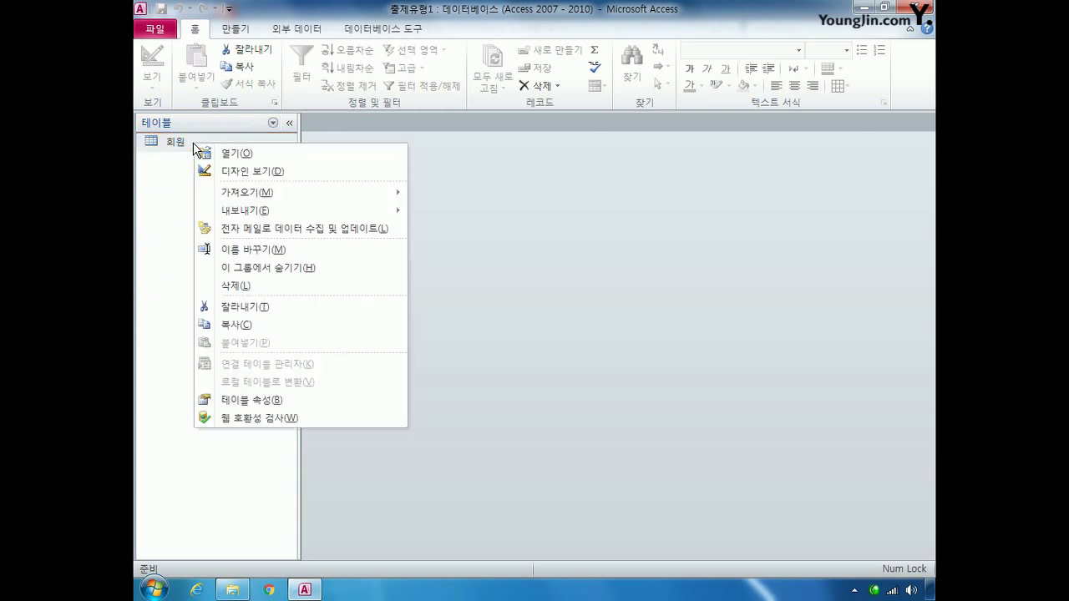
left_click(293, 179)
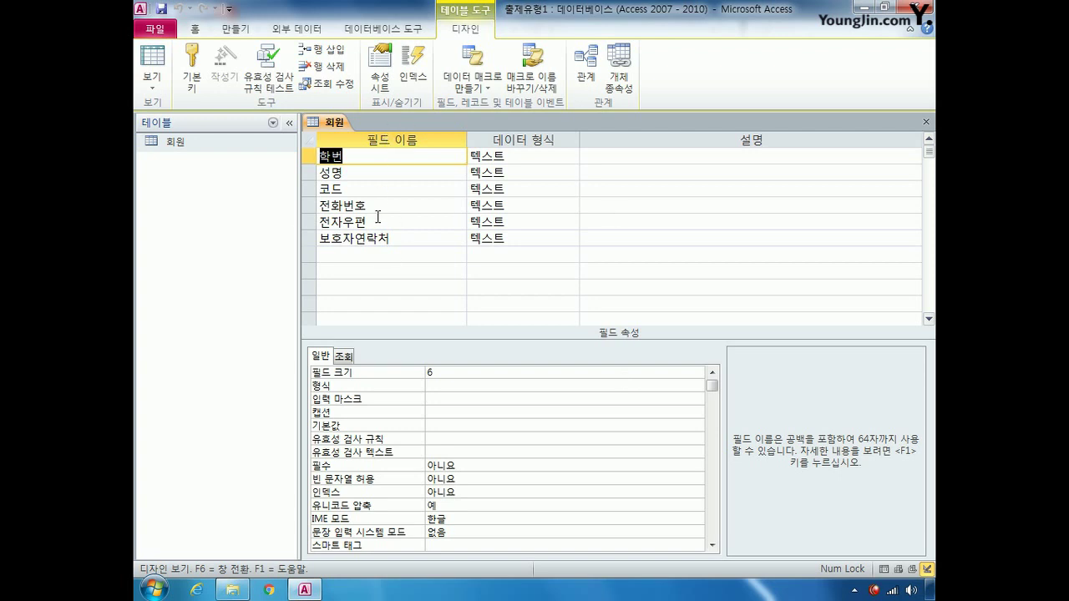
Step: Review the 회원 records in Datasheet view and the 전화번호 field's properties in Design view
left_click(152, 65)
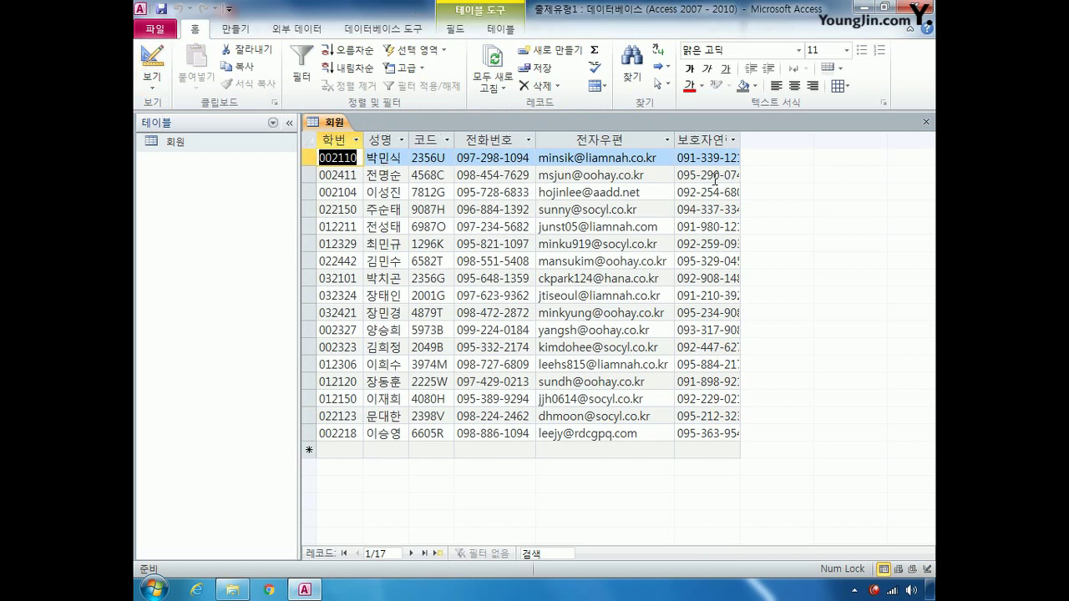
left_click(151, 61)
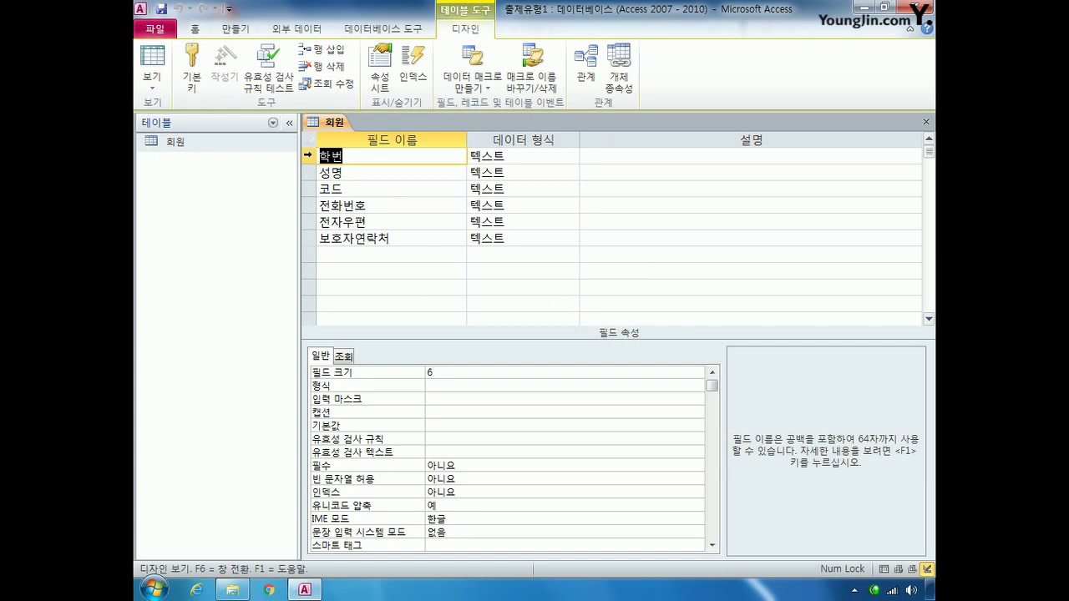
left_click(310, 208)
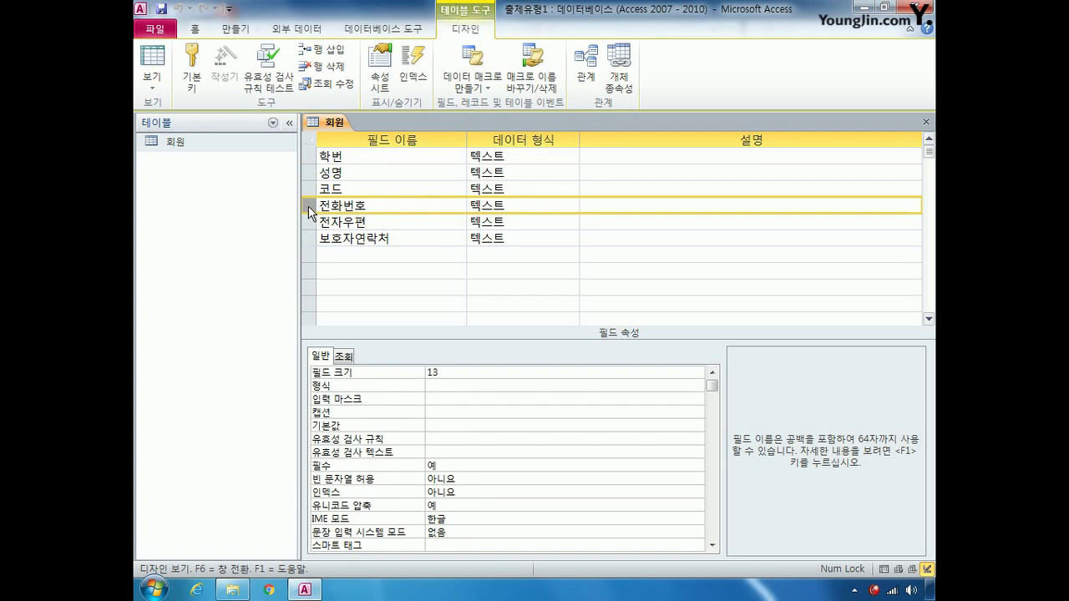
double_click(183, 146)
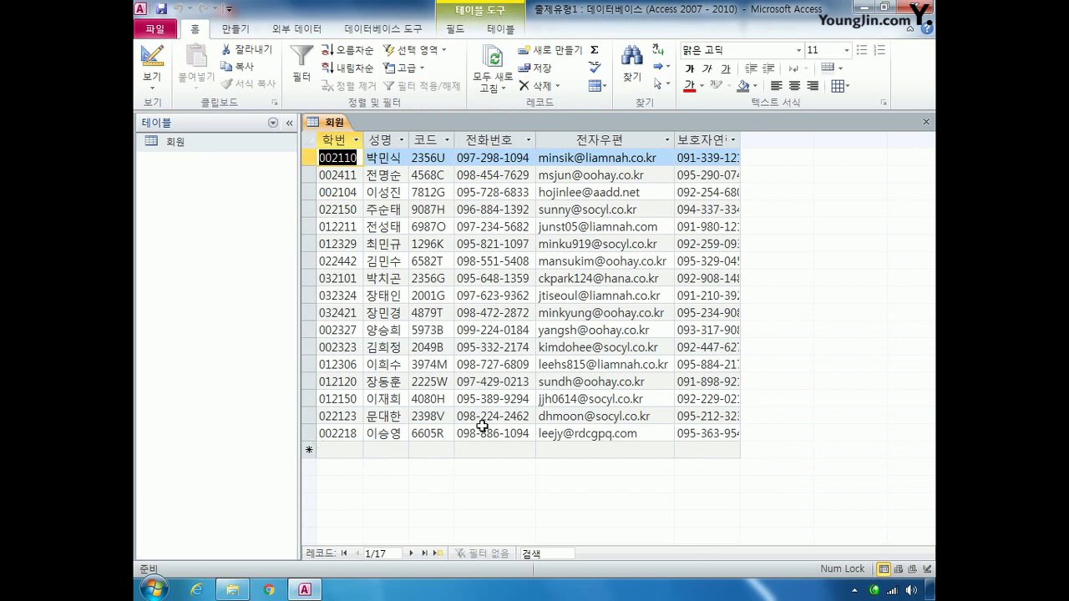
left_click(152, 60)
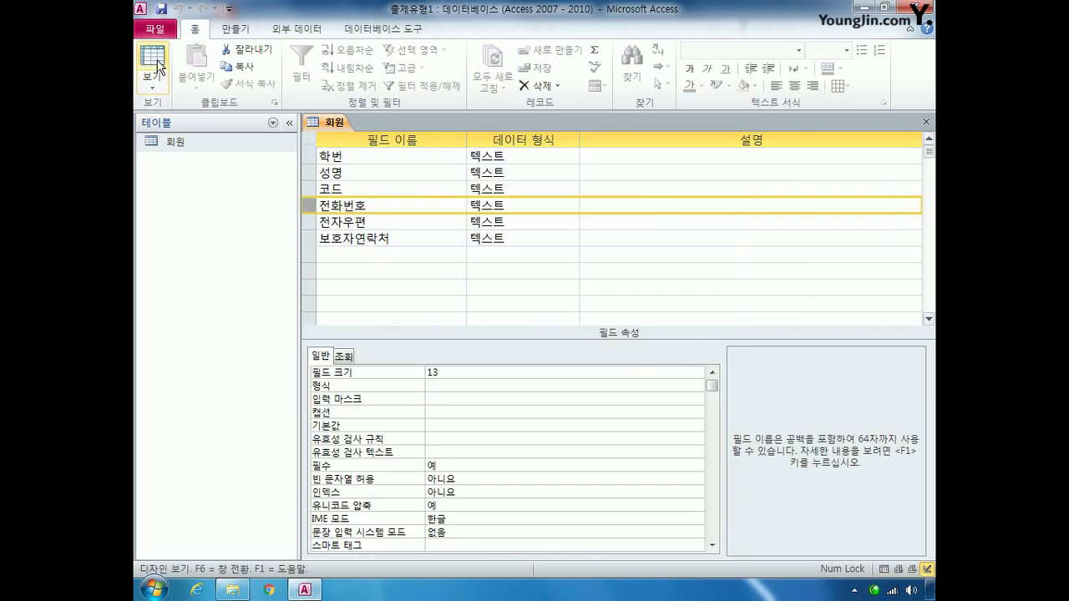
Step: Set the 학번 and 전화번호 fields together as the primary key of the 회원 table
left_click(307, 156)
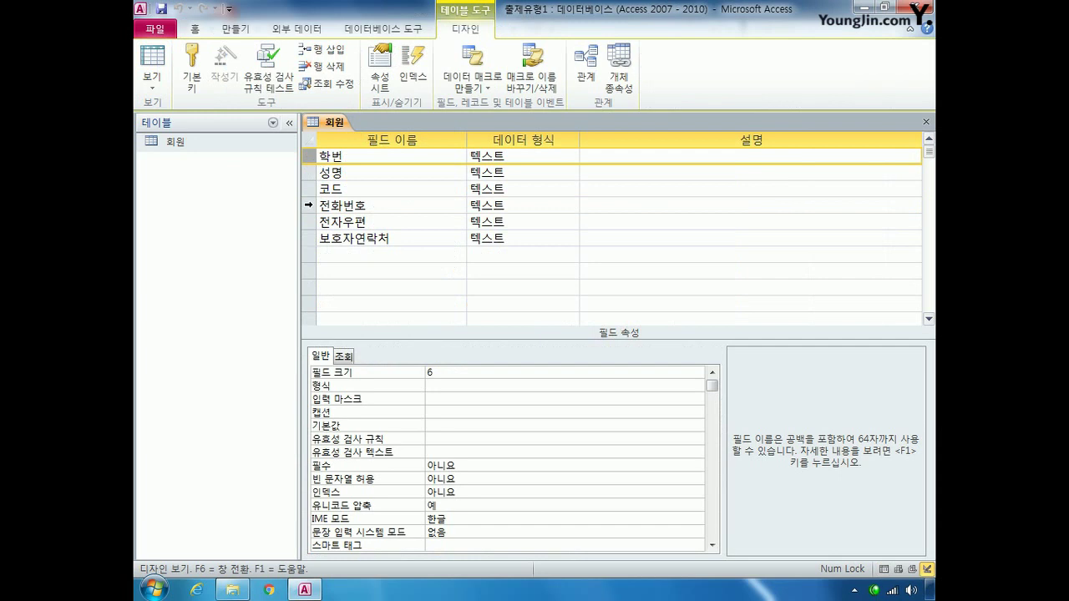
left_click(308, 205)
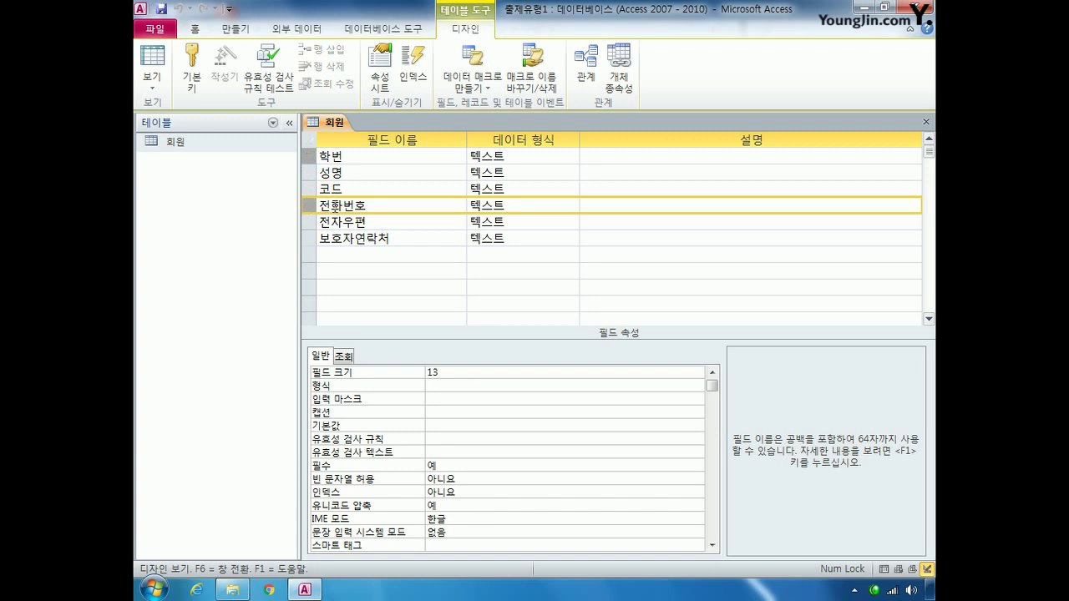
left_click(193, 87)
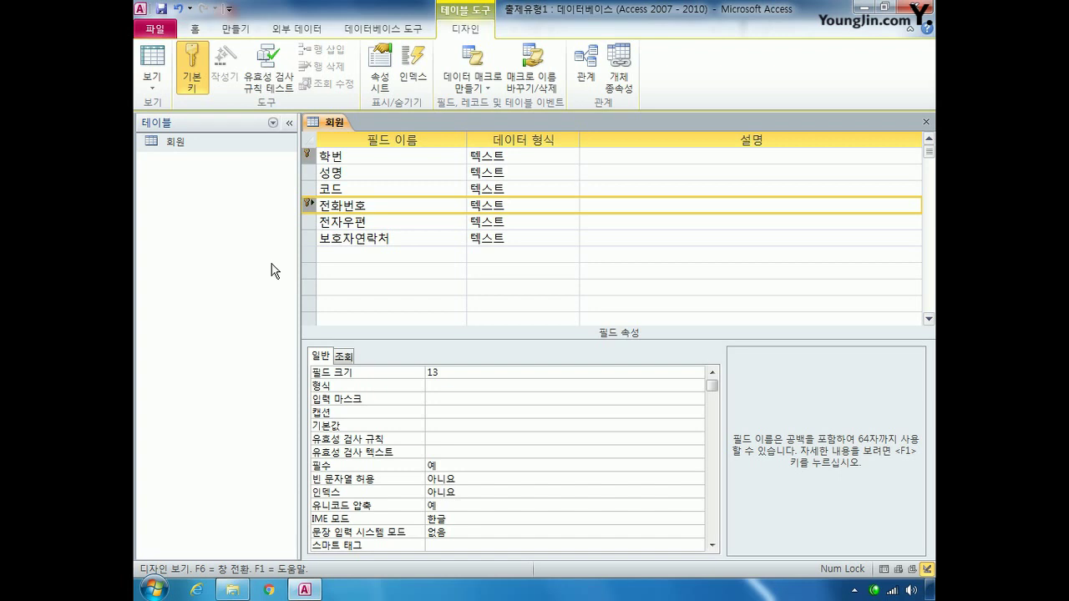
Step: Set the 코드 field's input mask to required digits (0) followed by one required letter forced to uppercase (>L)
left_click(307, 222)
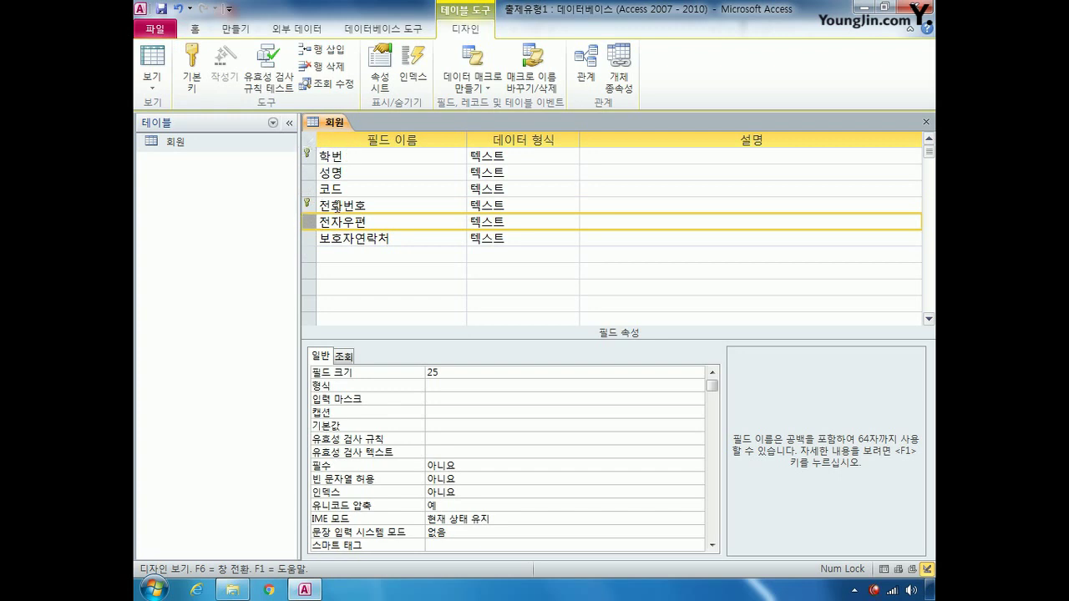
left_click(312, 182)
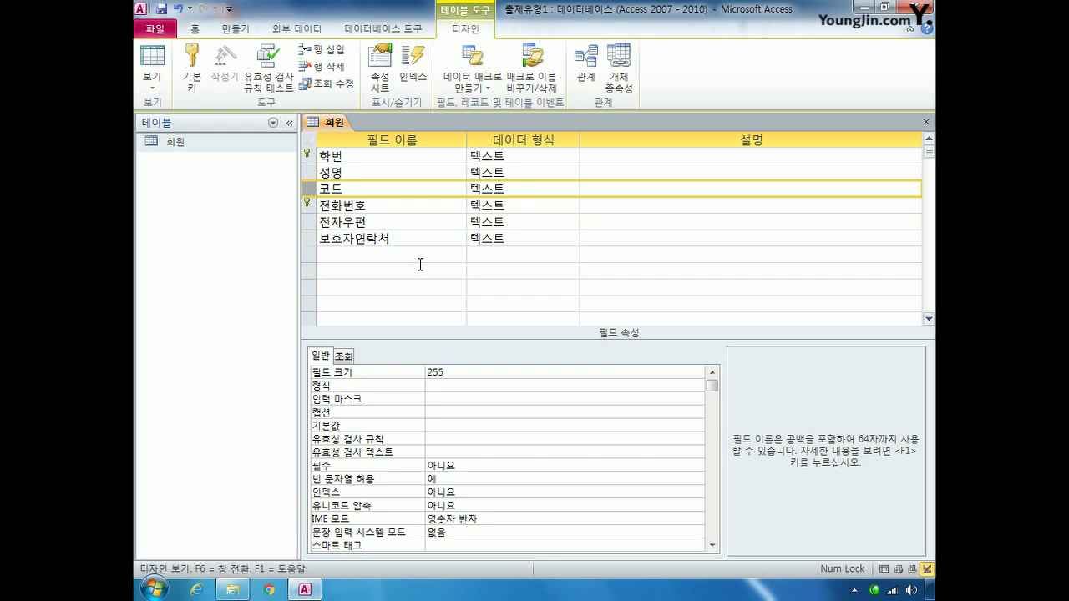
left_click(447, 402)
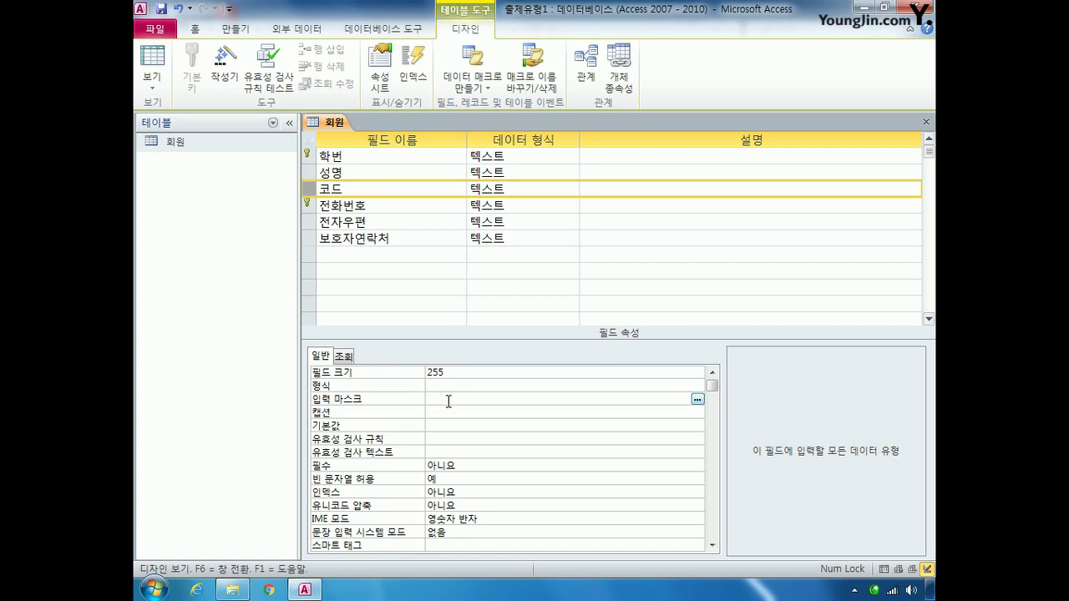
type("000ㅣ")
key("BackSpace")
type("L")
key("Left")
type(">")
key("Right")
left_click_drag(449, 400, 426, 400)
left_click_drag(449, 399, 460, 401)
left_click(439, 399)
Step: Close the 회원 table and save its design changes
left_click(304, 239)
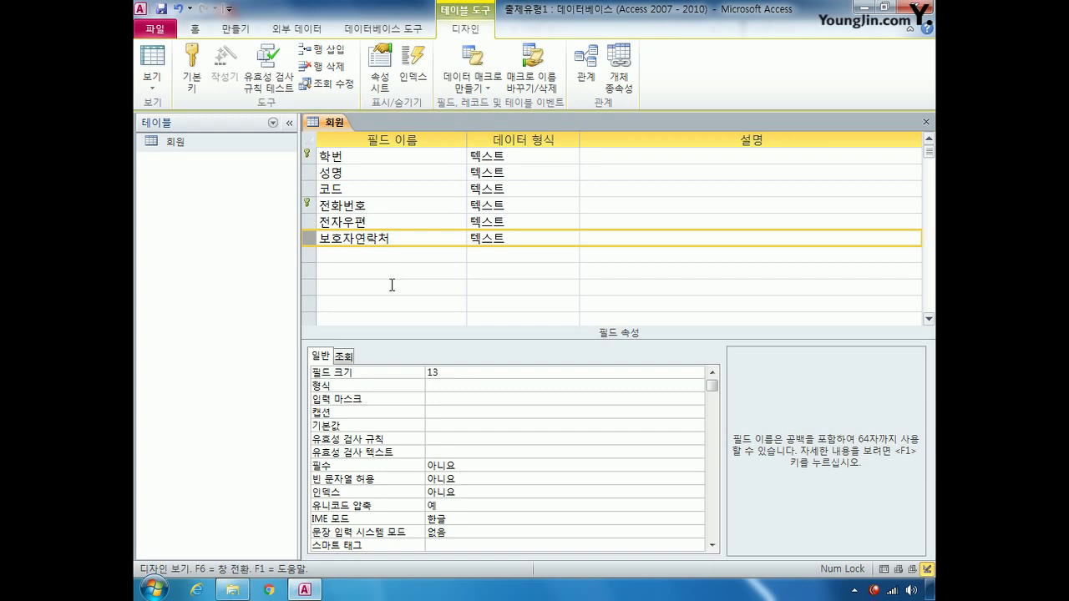
left_click(454, 442)
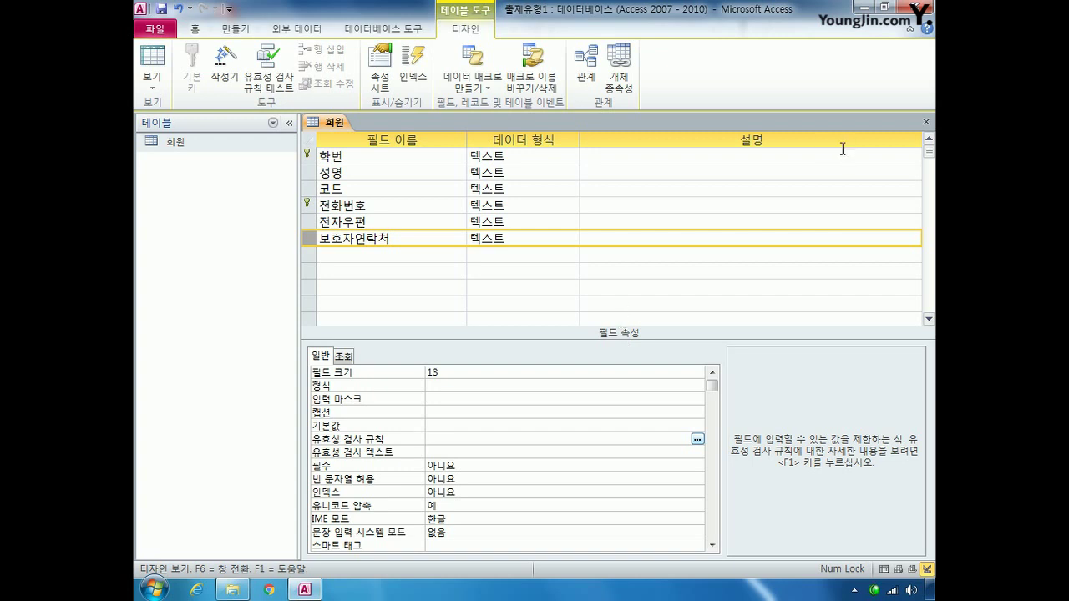
left_click(926, 124)
left_click(927, 122)
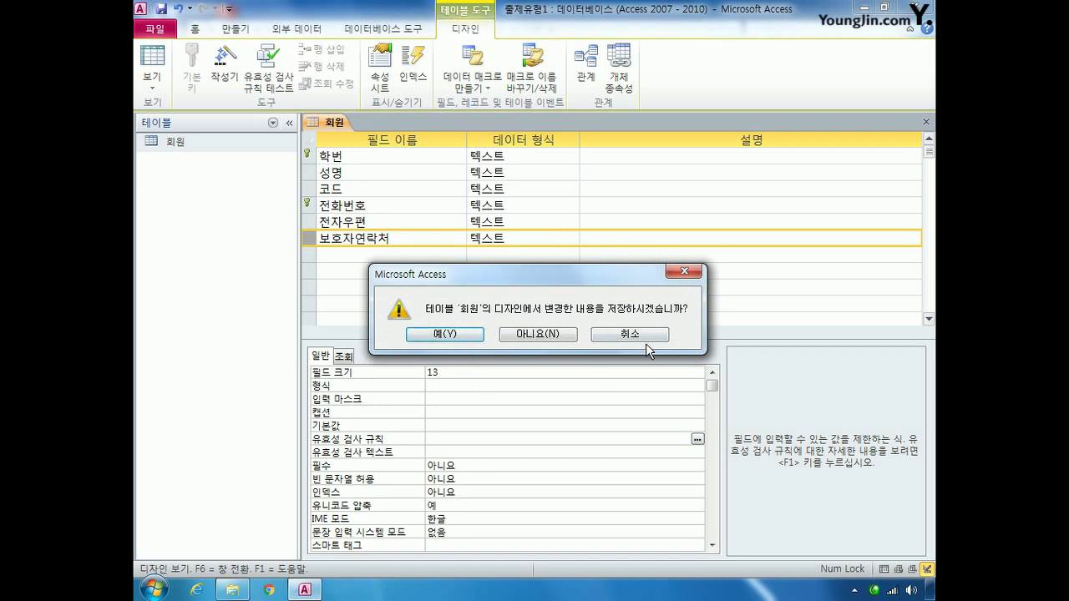
left_click(452, 338)
left_click(448, 335)
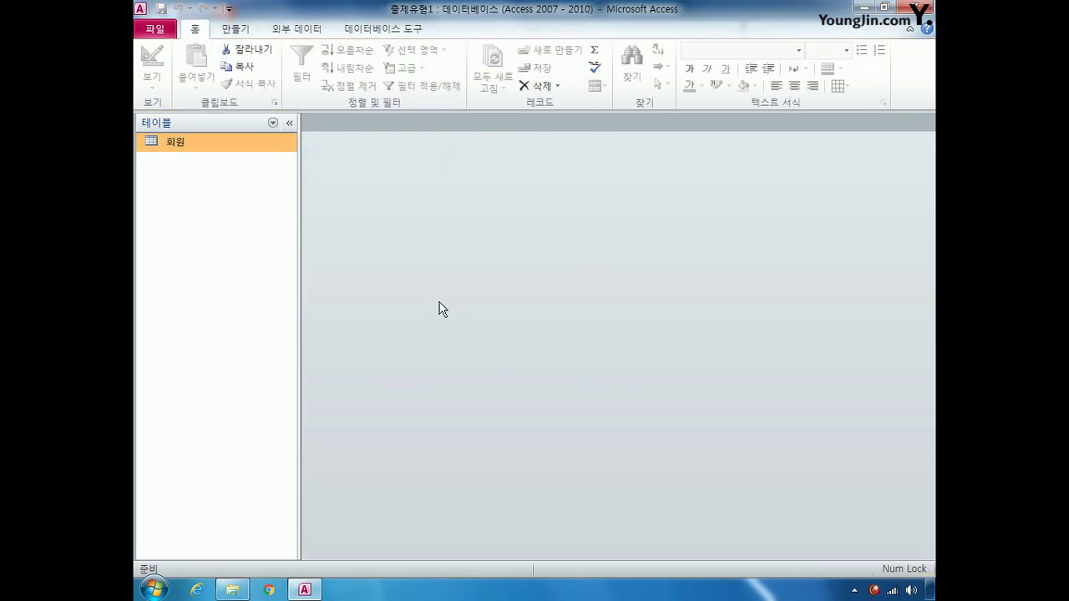
right_click(205, 145)
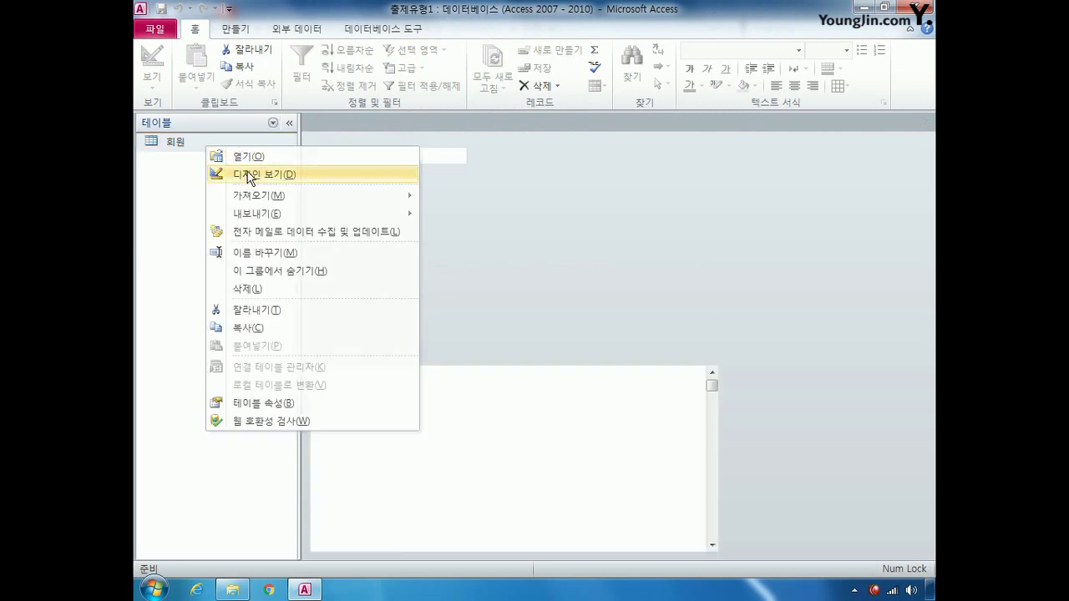
left_click(248, 176)
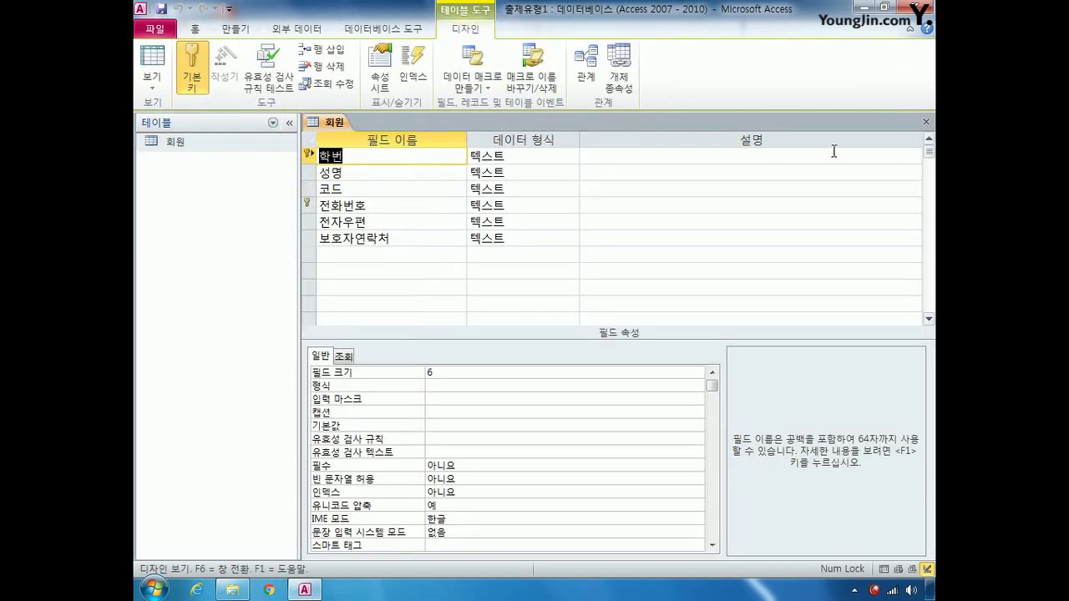
left_click(925, 122)
Step: Open the 회원 table in Datasheet view and widen the 보호자연락처 column to fit its heading and full entries
double_click(175, 140)
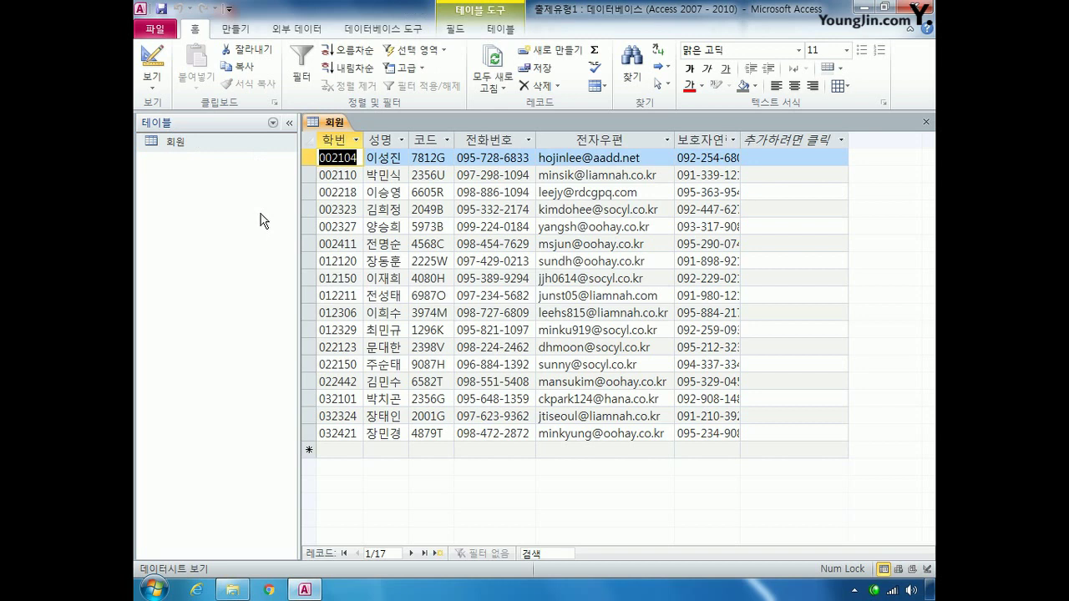
left_click_drag(740, 136, 793, 136)
left_click(798, 139)
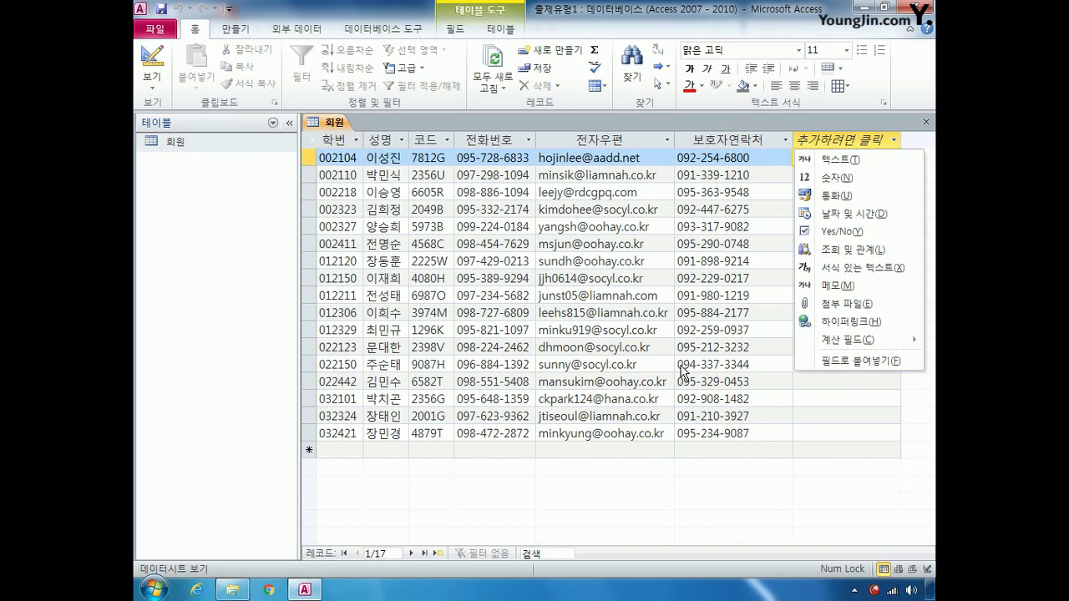
Step: Examine the leading and trailing digits of the first record's 보호자연락처 entry and the blank new-record row
left_click(730, 162)
left_click_drag(728, 158, 752, 156)
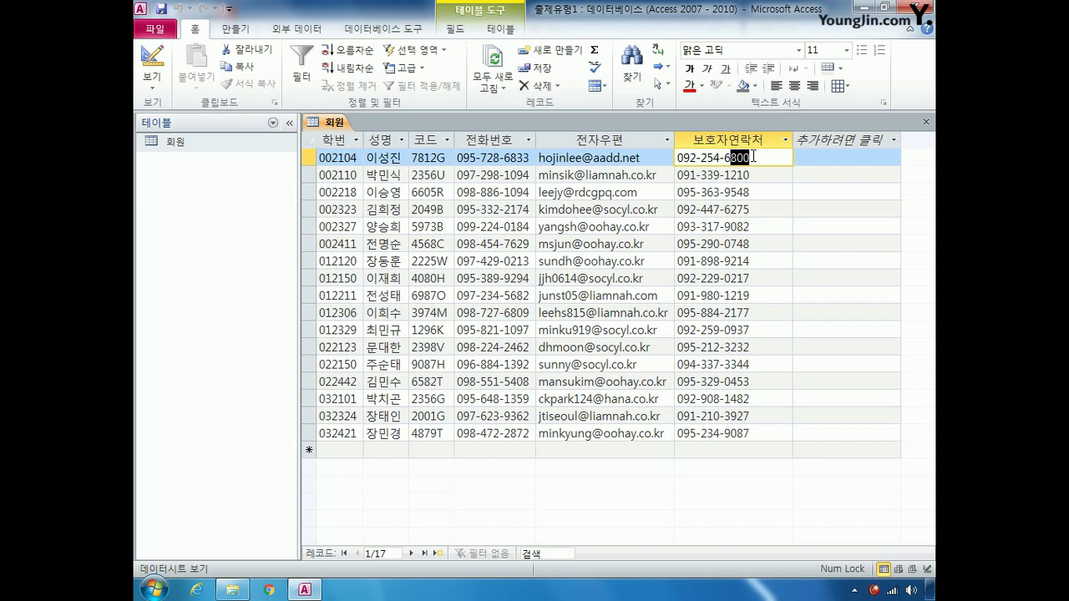
left_click(694, 158)
left_click_drag(694, 158, 678, 158)
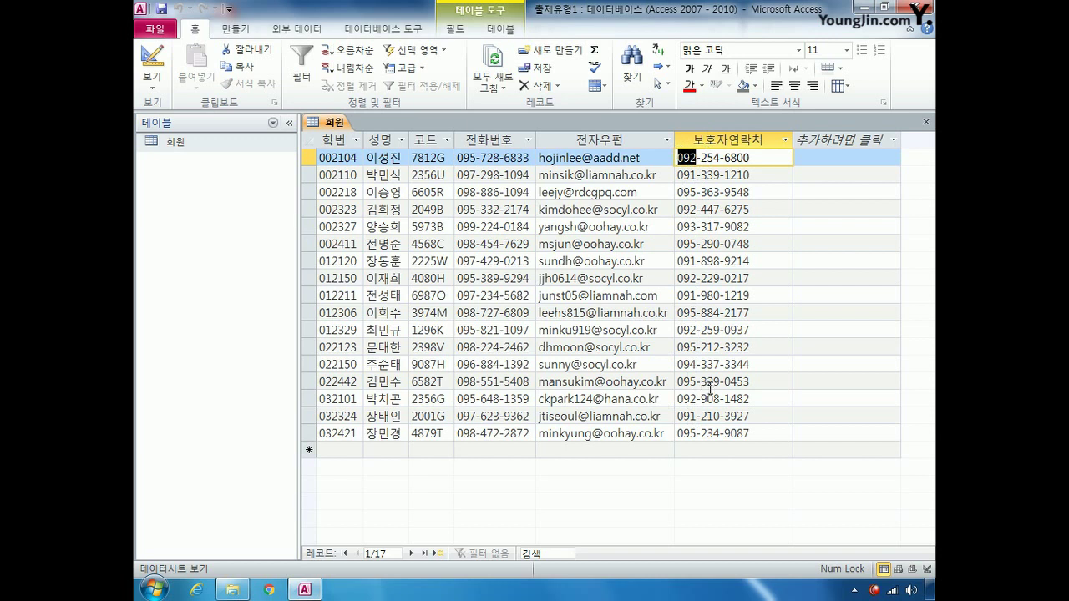
left_click(693, 450)
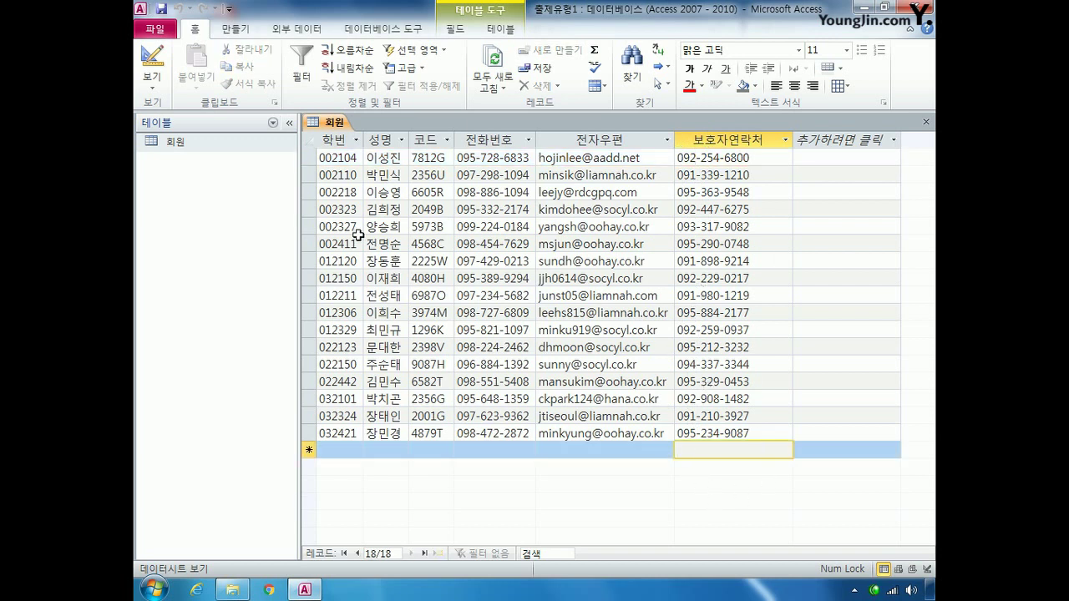
Step: Open the 회원 table in Design view with the 보호자연락처 field selected, checking its datasheet entries along the way
right_click(188, 151)
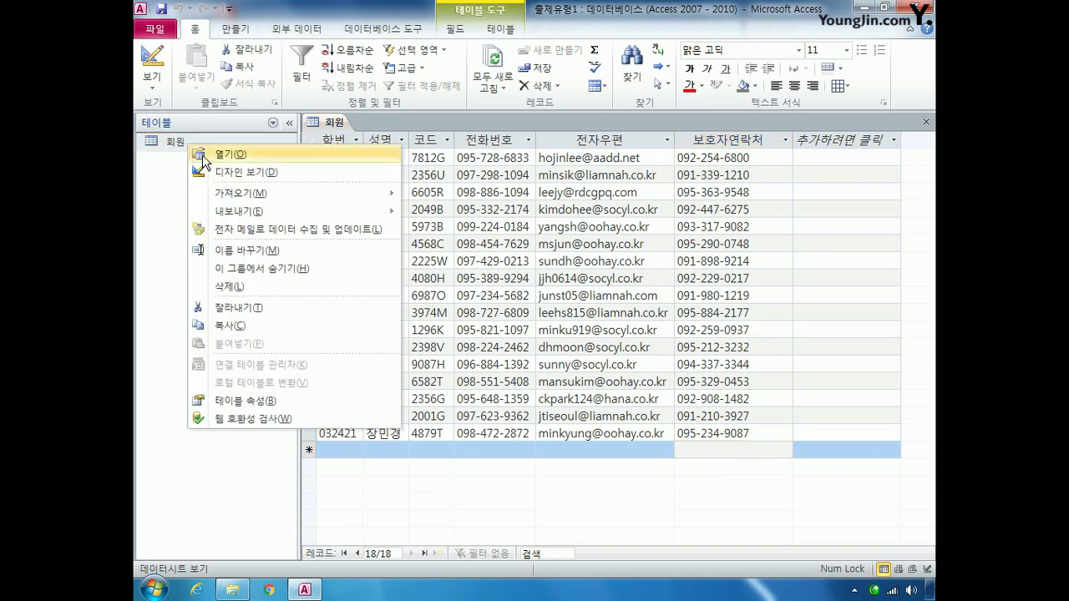
left_click(243, 173)
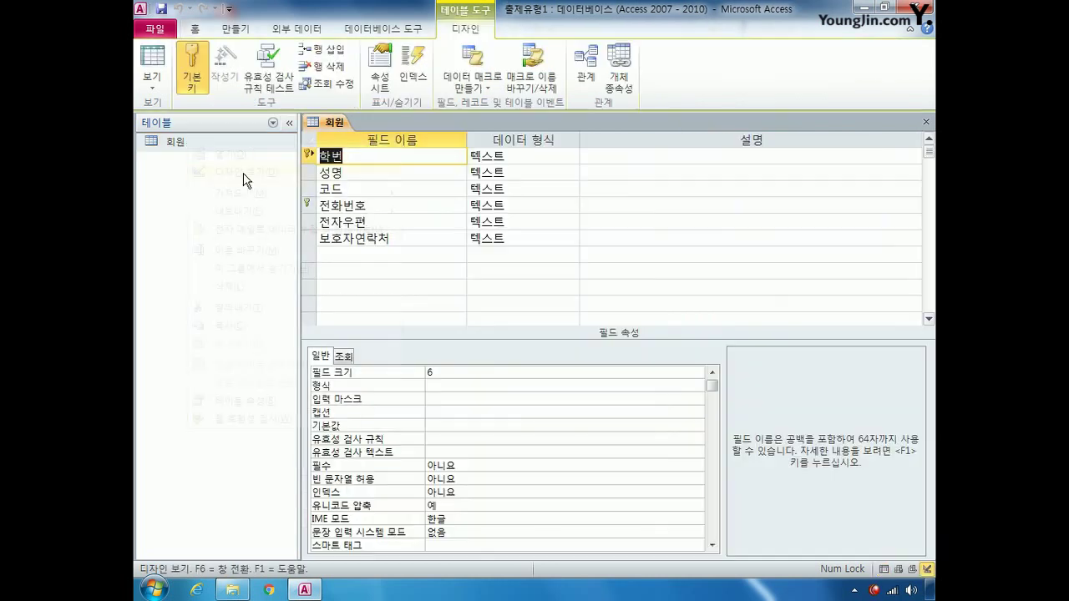
left_click(308, 238)
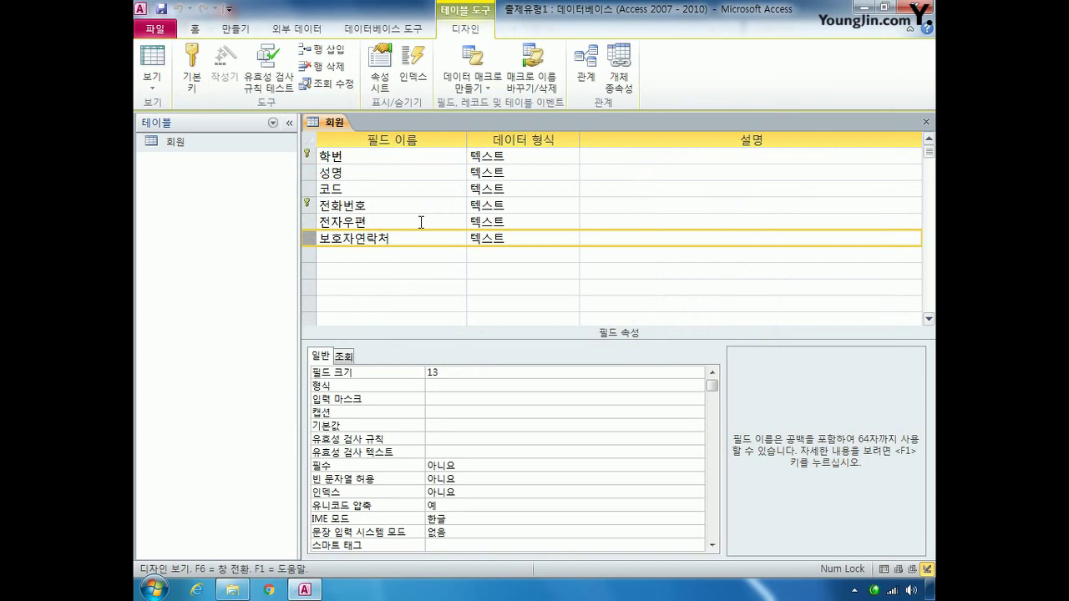
double_click(176, 145)
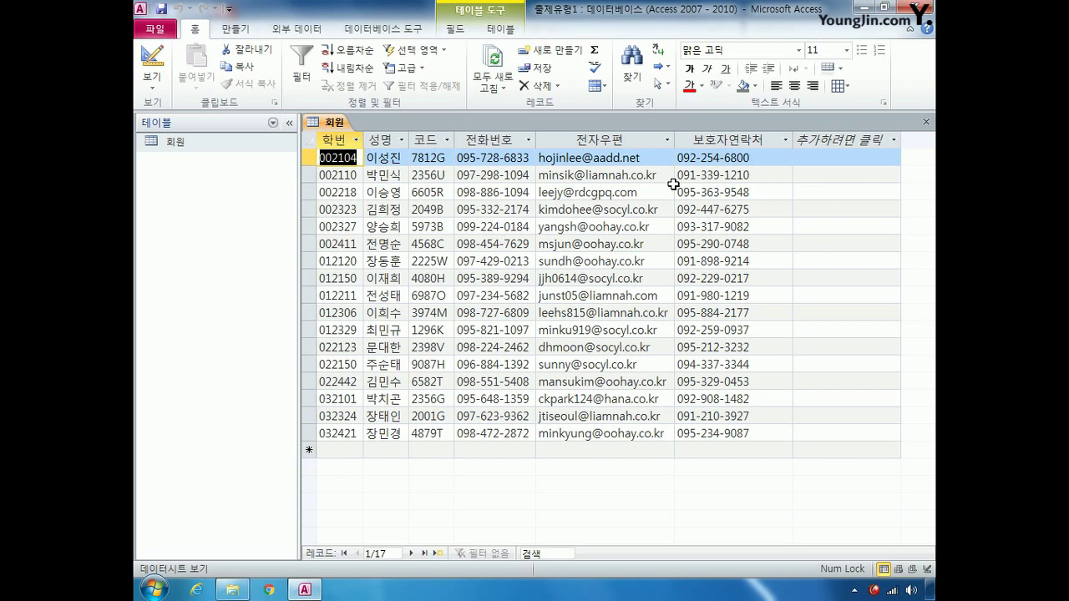
right_click(183, 141)
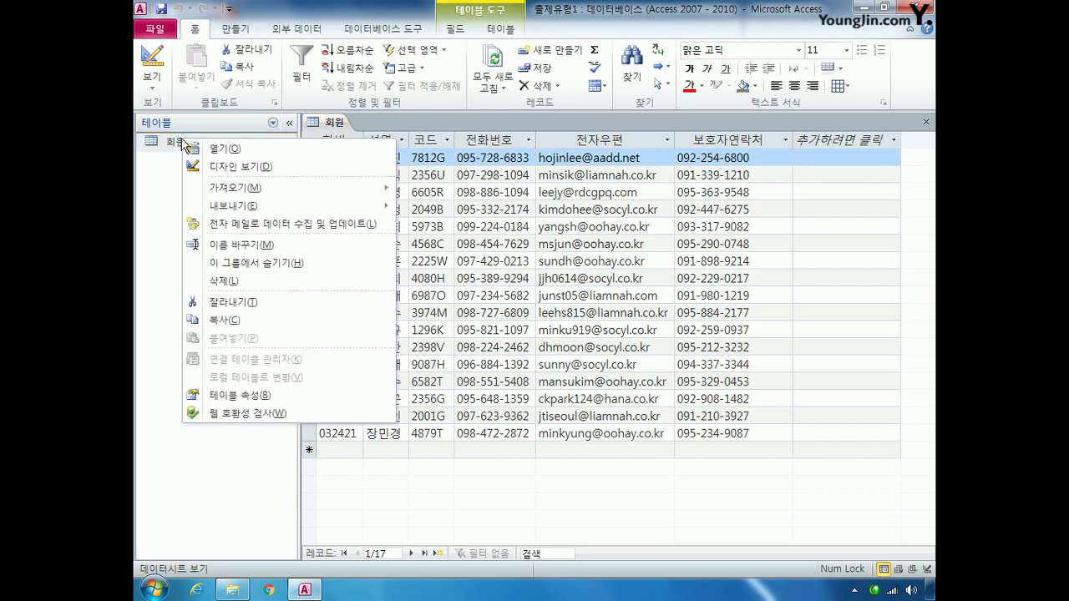
left_click(223, 169)
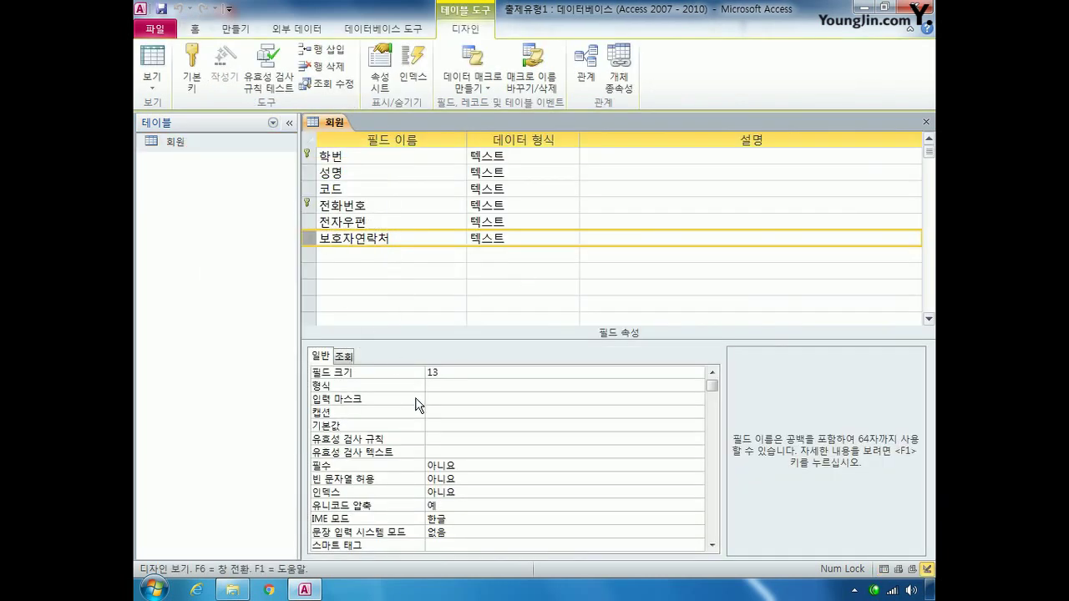
Step: Begin the 보호자연락처 field's validation rule with the condition left([보호자연락처],3)>=0
left_click(447, 440)
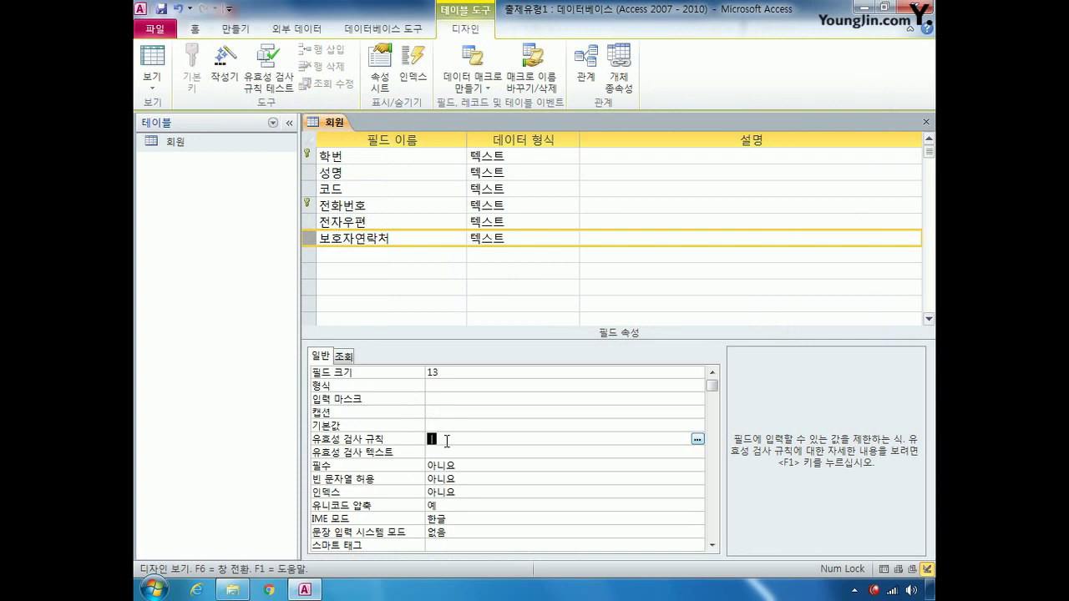
type("left")
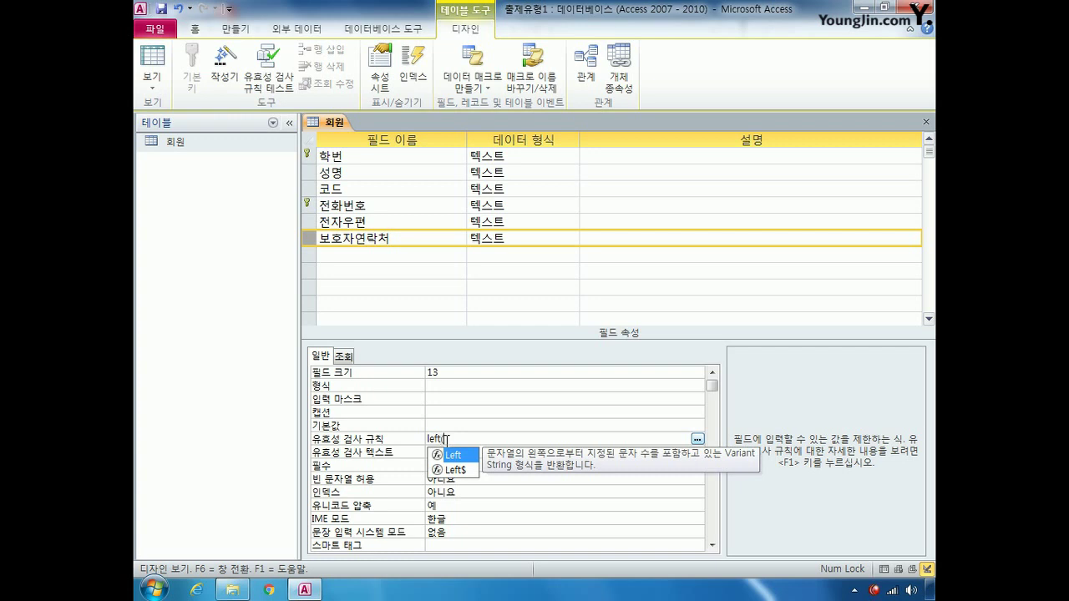
type("(")
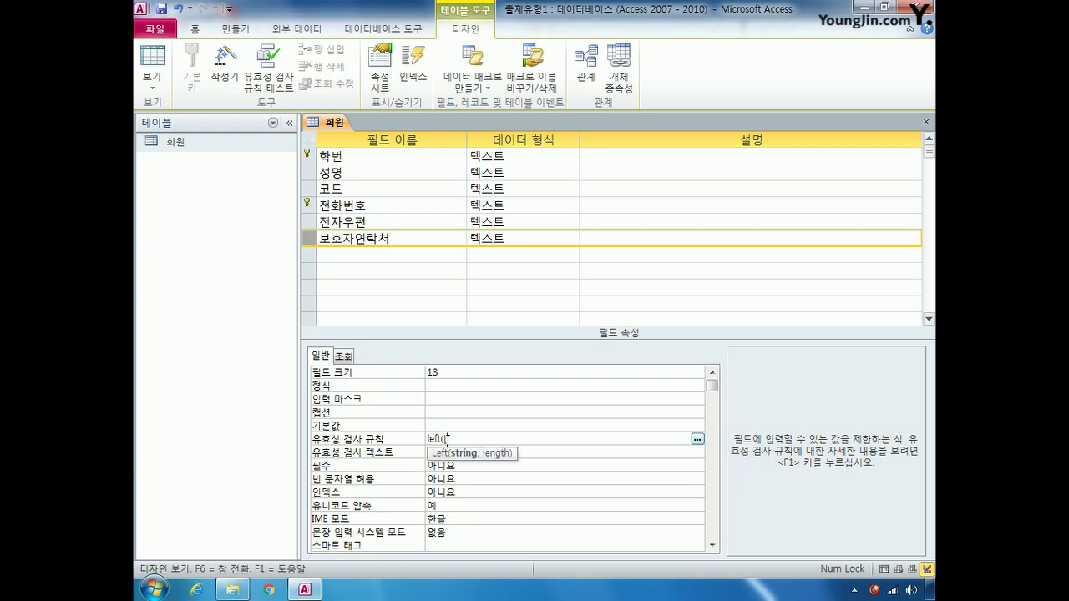
type("[보호자연락처],3")
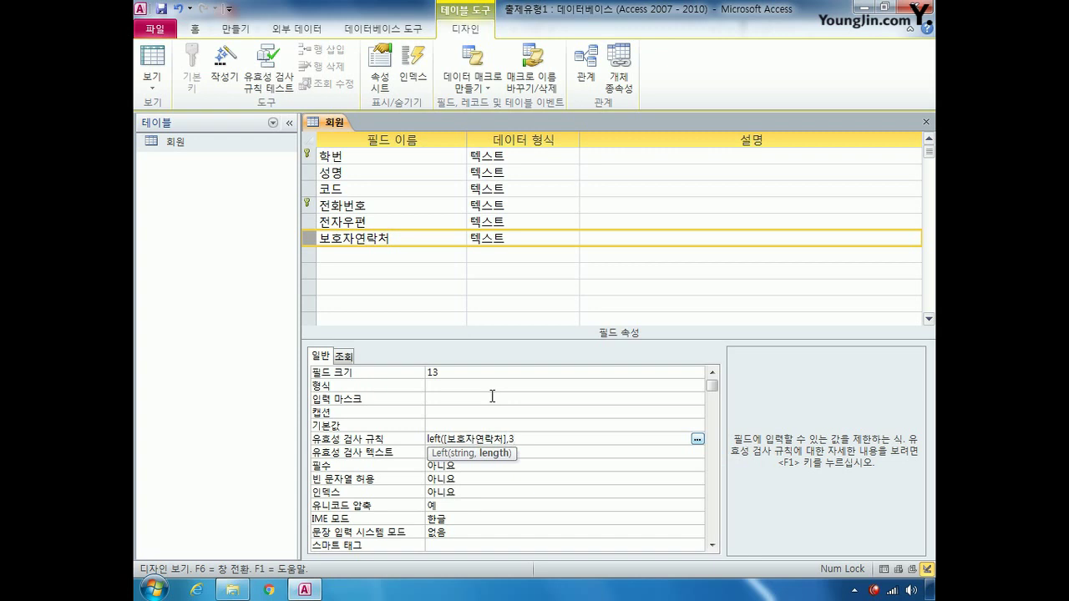
type(")")
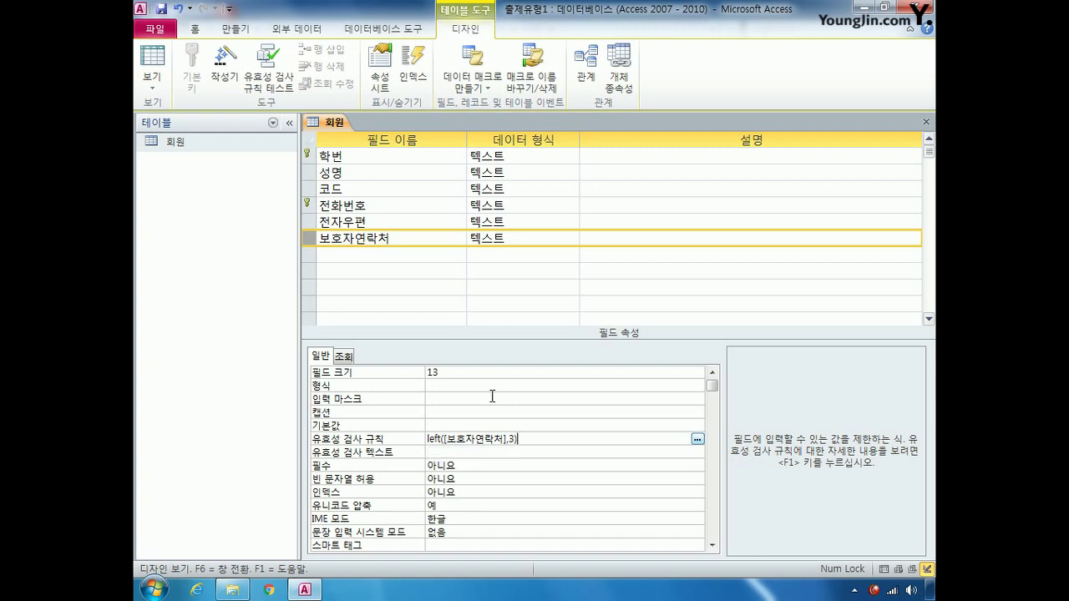
type(">=0")
Step: Extend the validation rule with the upper-limit condition and left([보호자연락처],3)<=100
type(" 뭉")
key("BackSpace")
key("Hangul")
type("adn")
key("BackSpace")
key("BackSpace")
type("d")
type("left([보호자연락처],3")
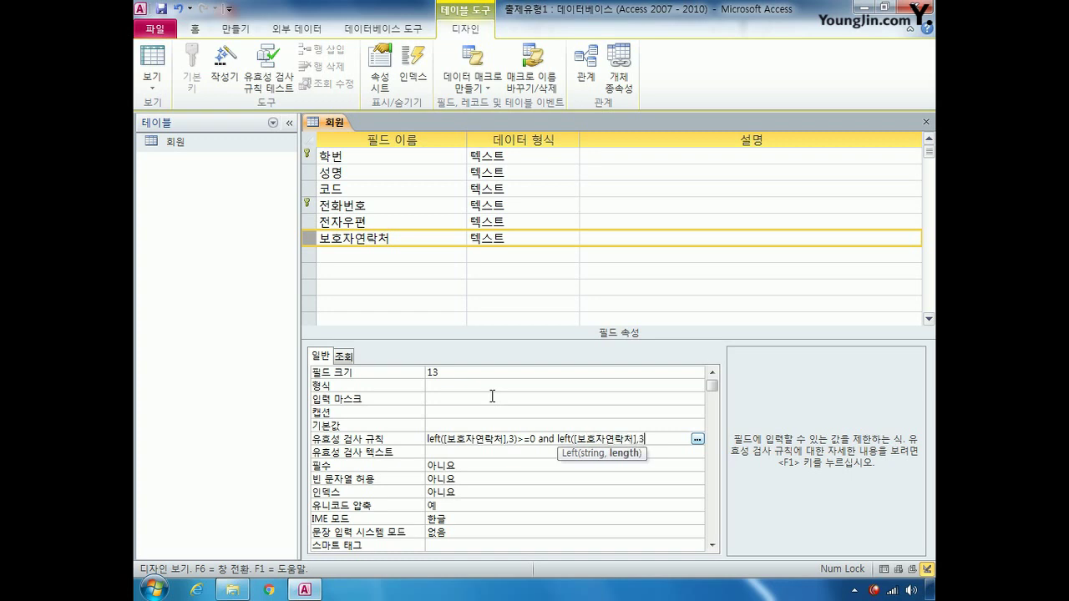
type(")<=100")
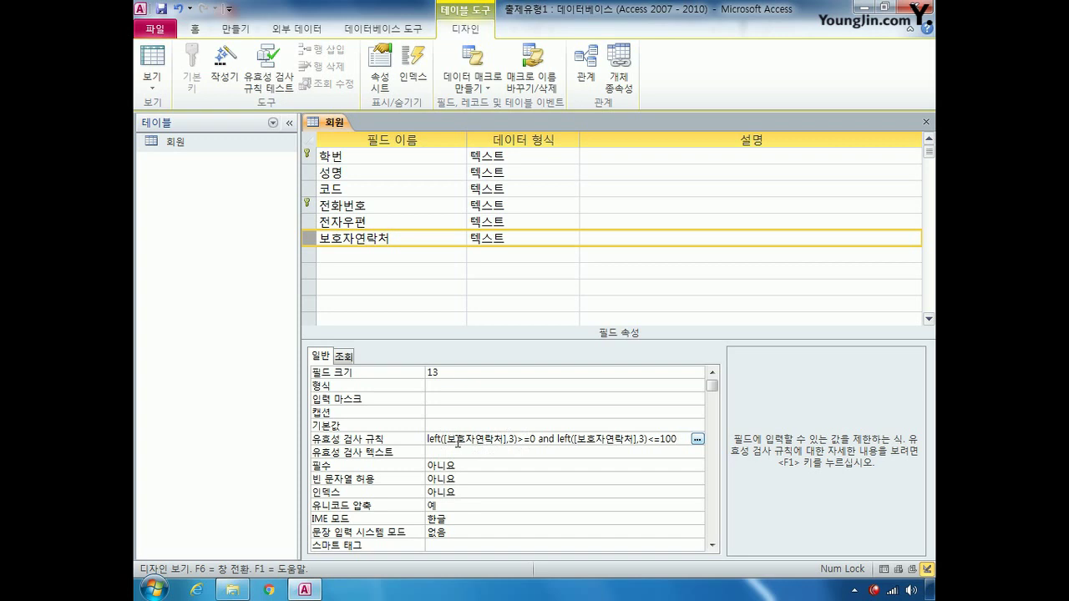
key("Return")
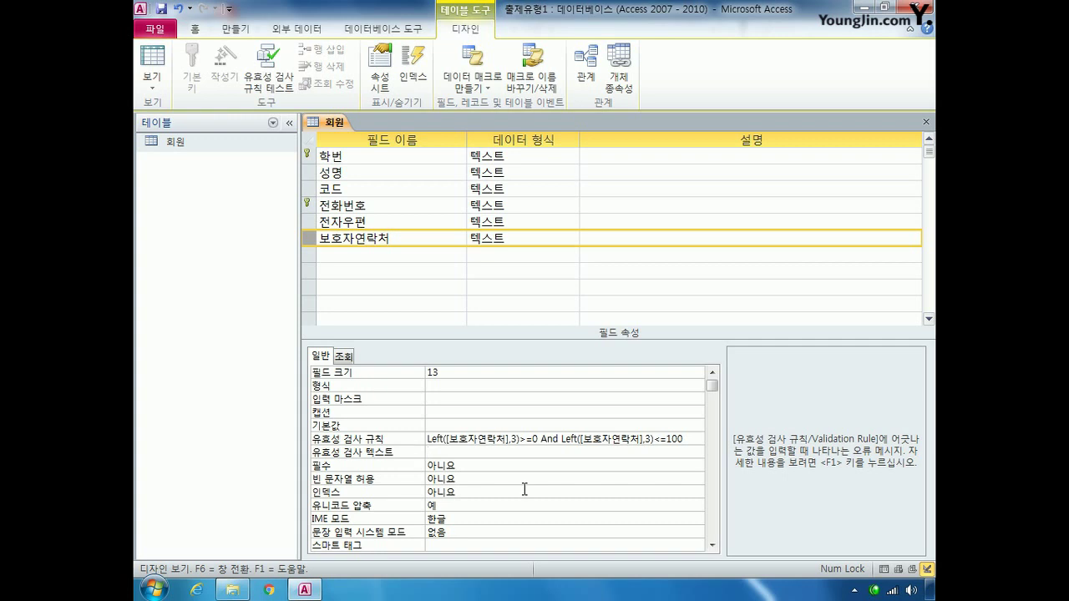
Step: Set the validation text to "국번이 불분명합니다." and close the table, saving the design and testing existing data against the new rule
key("Return")
type("국번이 불분명합니다.")
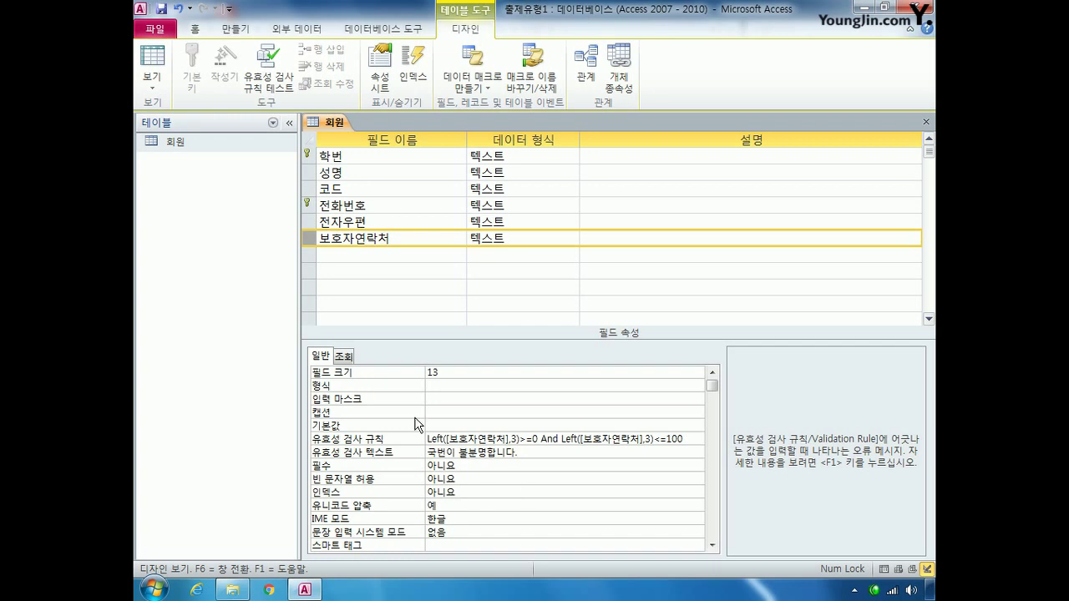
left_click(926, 123)
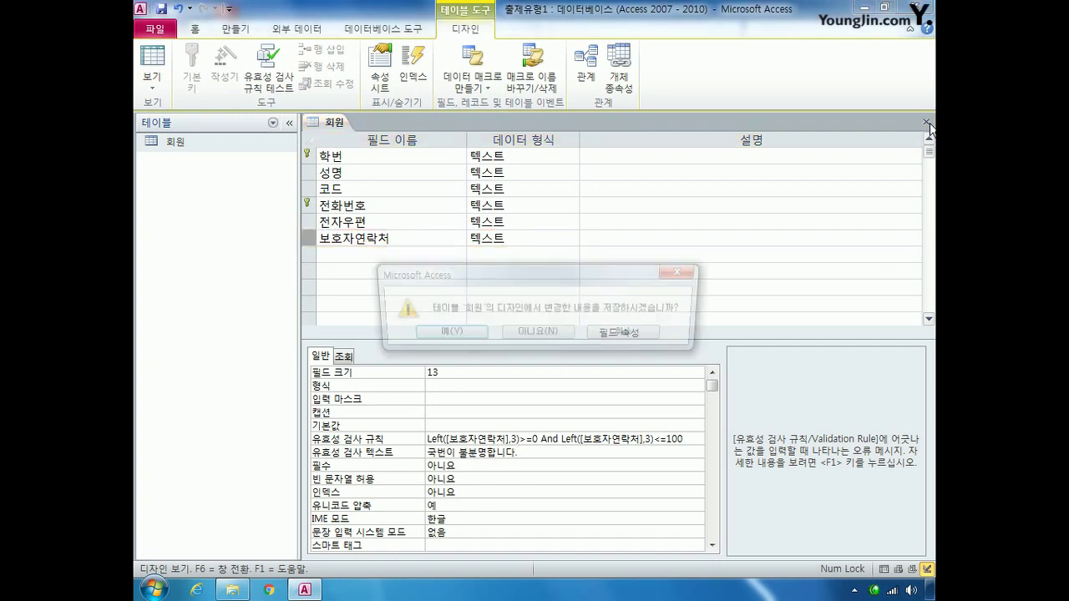
left_click(462, 337)
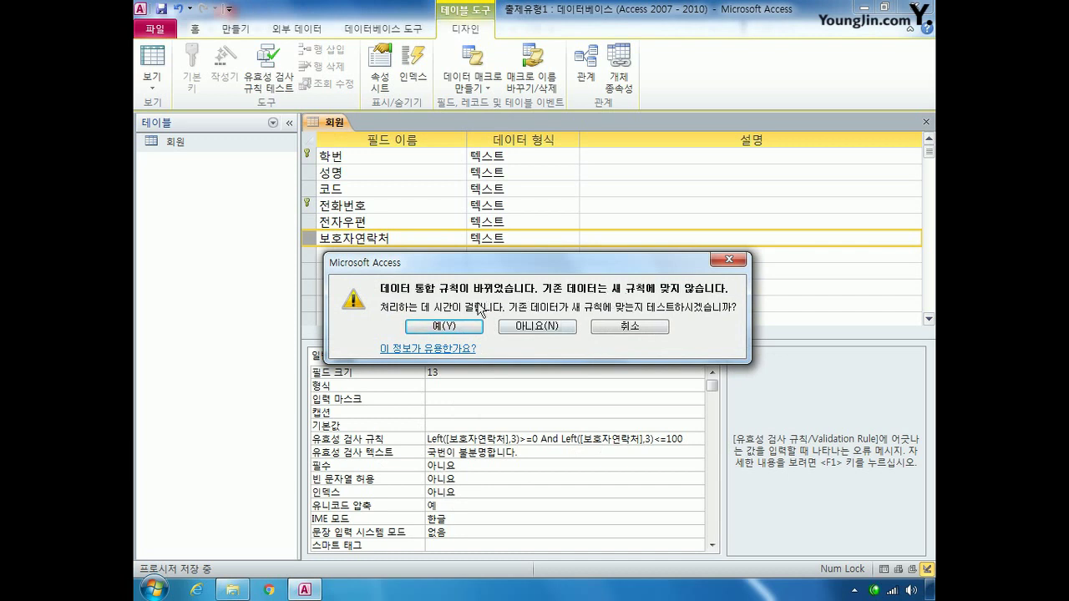
left_click(462, 326)
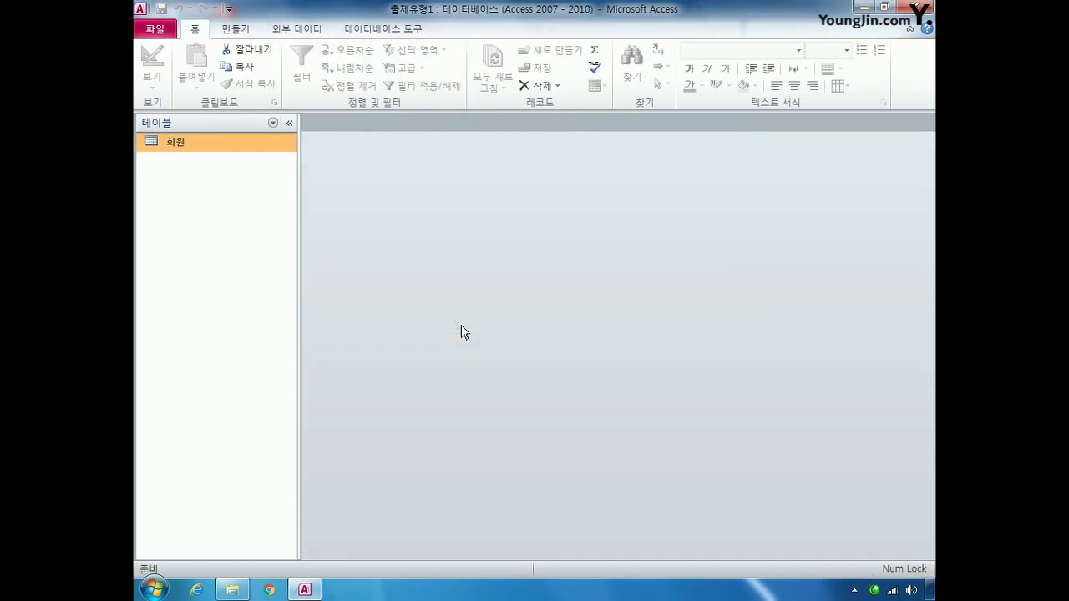
Step: Open the 회원 table in Datasheet view and try to enter 101 as 보호자연락처 in the new record
double_click(197, 139)
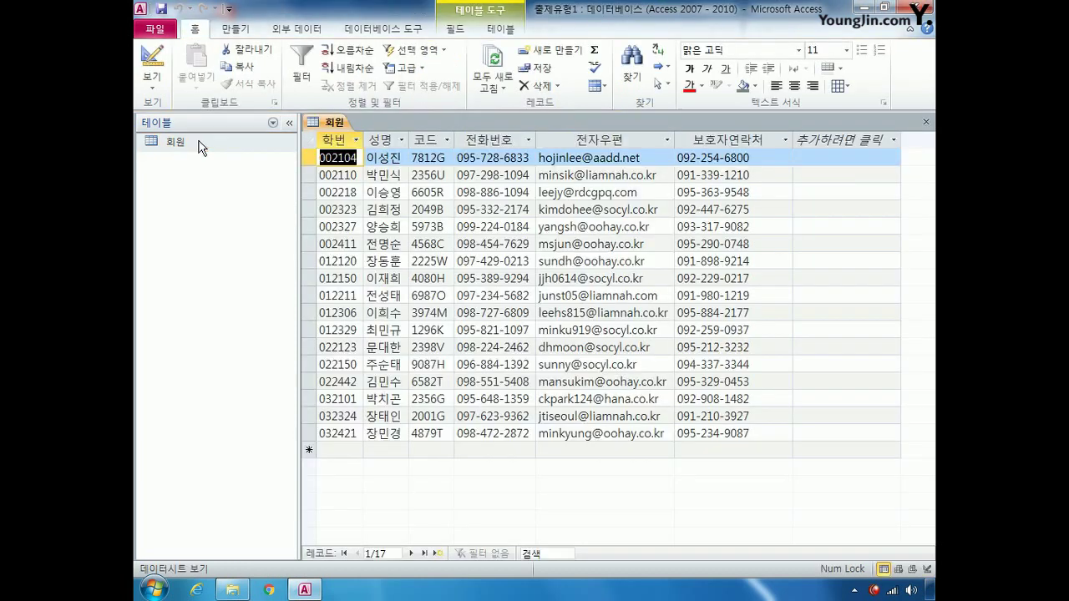
left_click(694, 450)
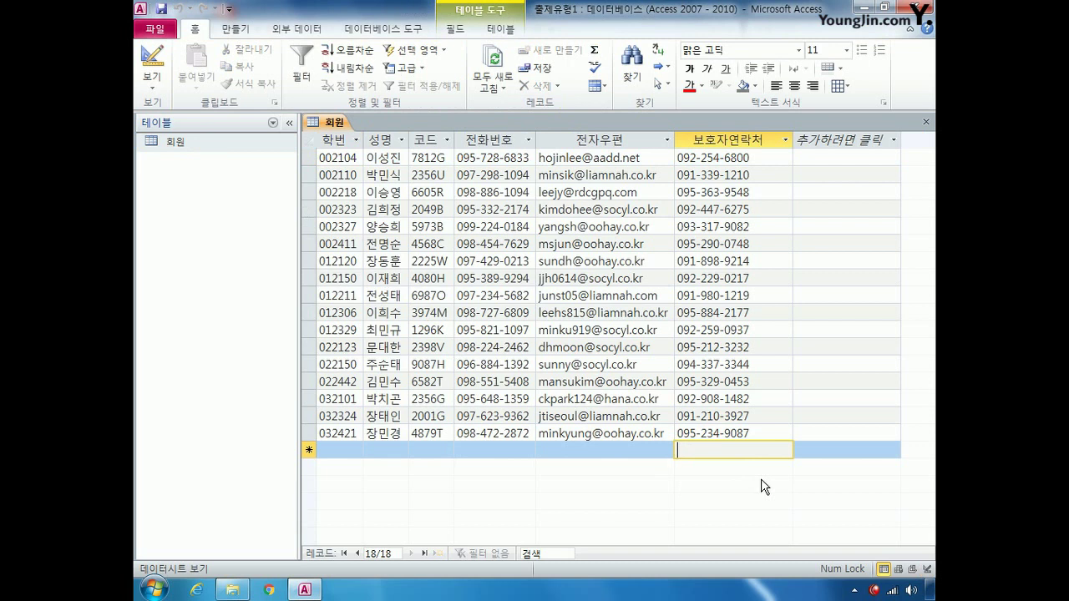
type("1")
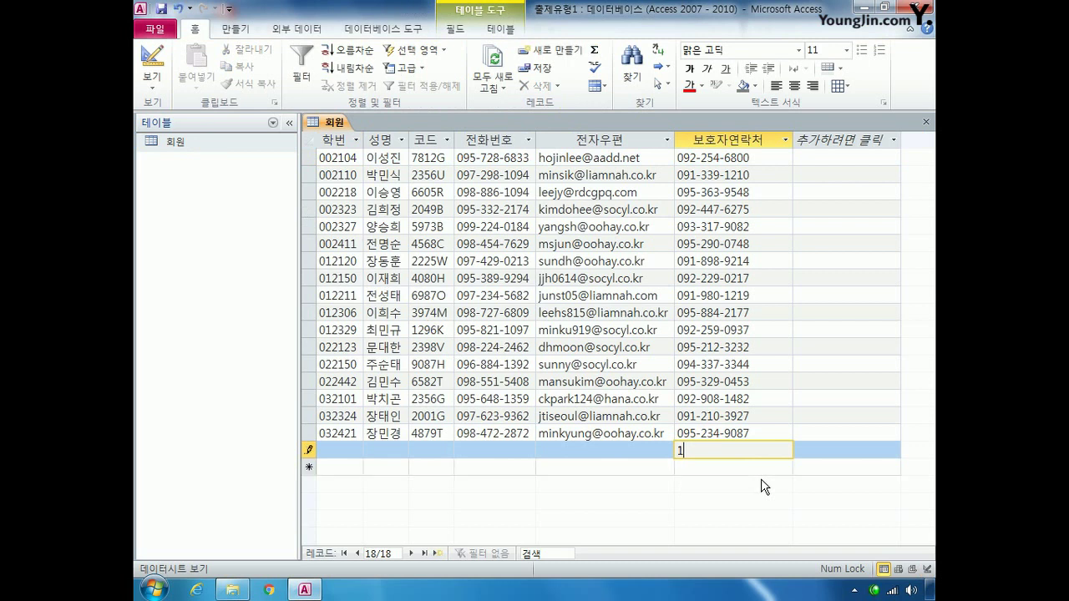
type("01")
left_click(704, 432)
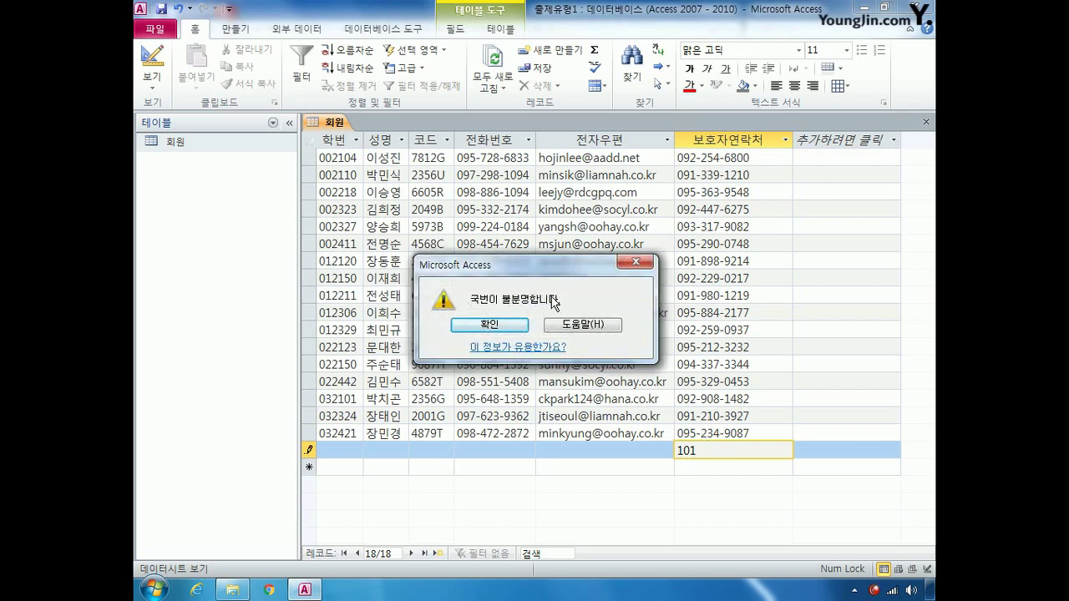
left_click(636, 263)
Step: Change the new record's 보호자연락처 entry to 100 and try to commit the record
key("BackSpace")
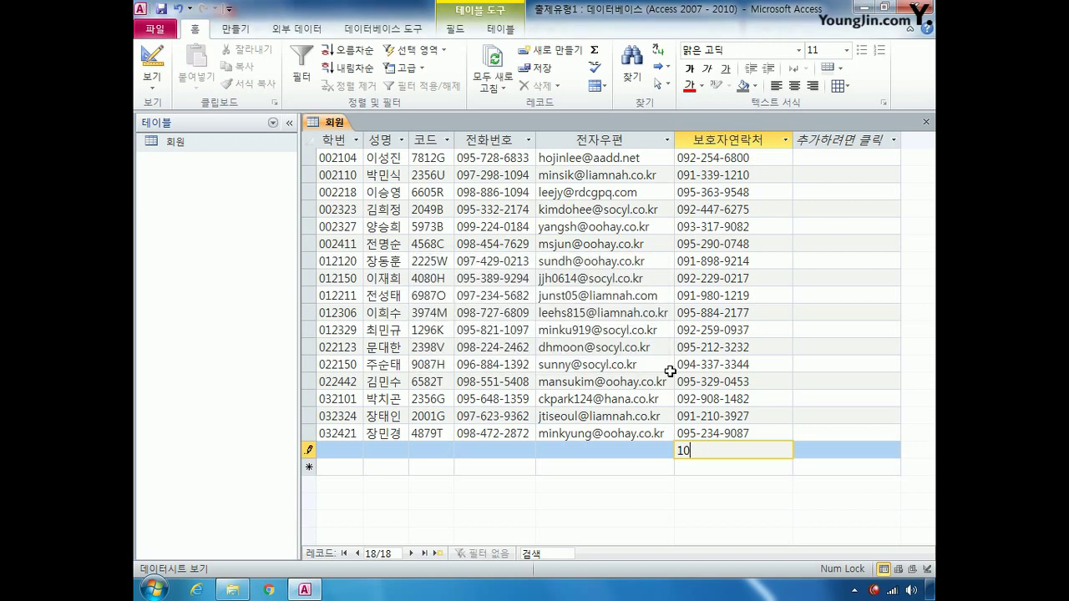
type("0")
left_click(691, 432)
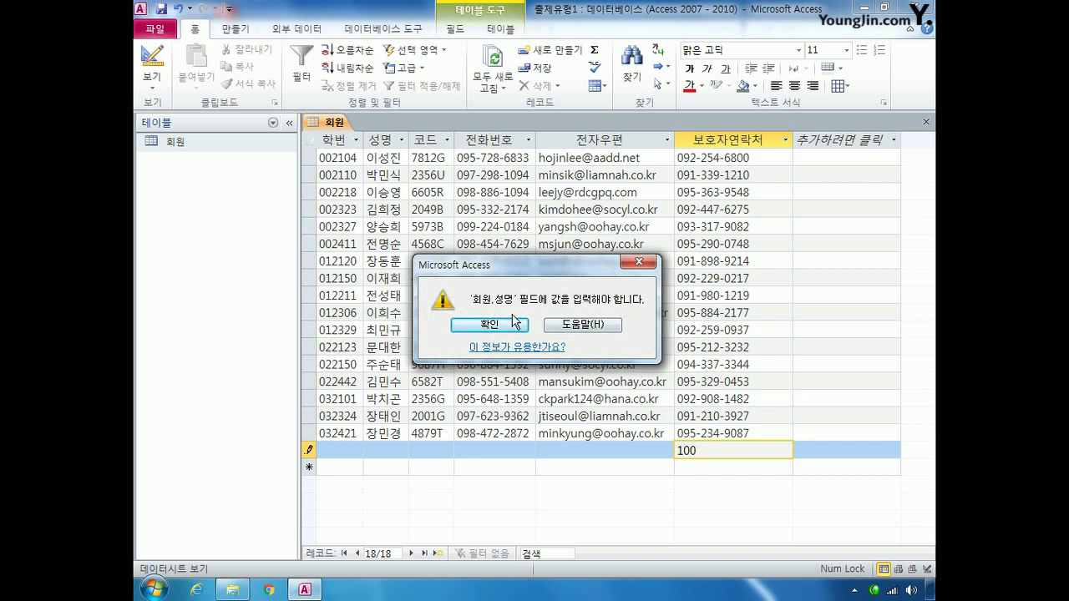
left_click(640, 263)
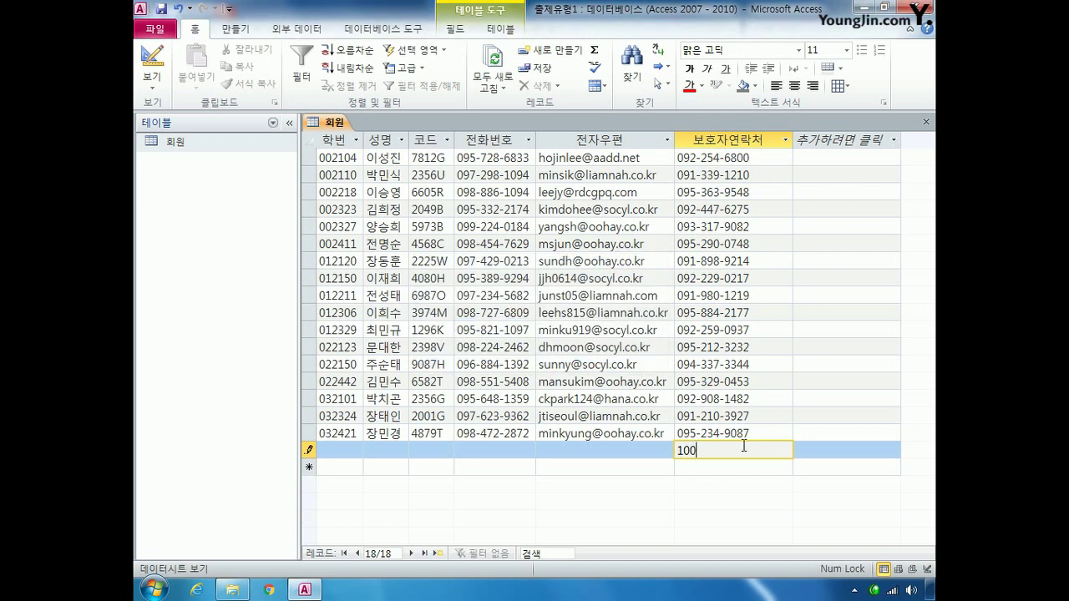
left_click(700, 431)
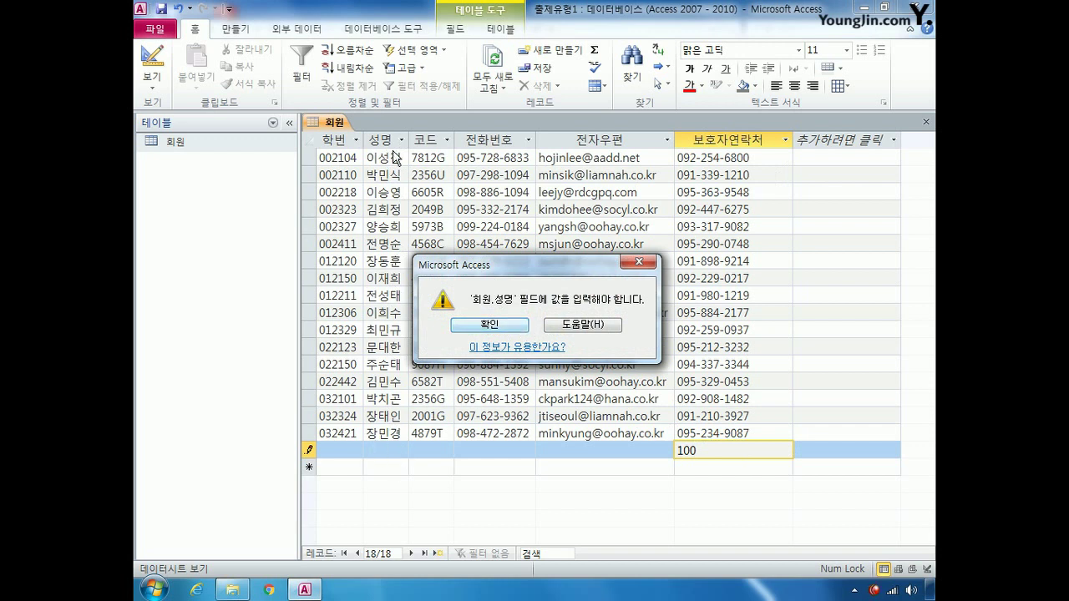
left_click(639, 262)
Step: Close the 회원 table and discard the unsaved test record
left_click(925, 122)
left_click(501, 331)
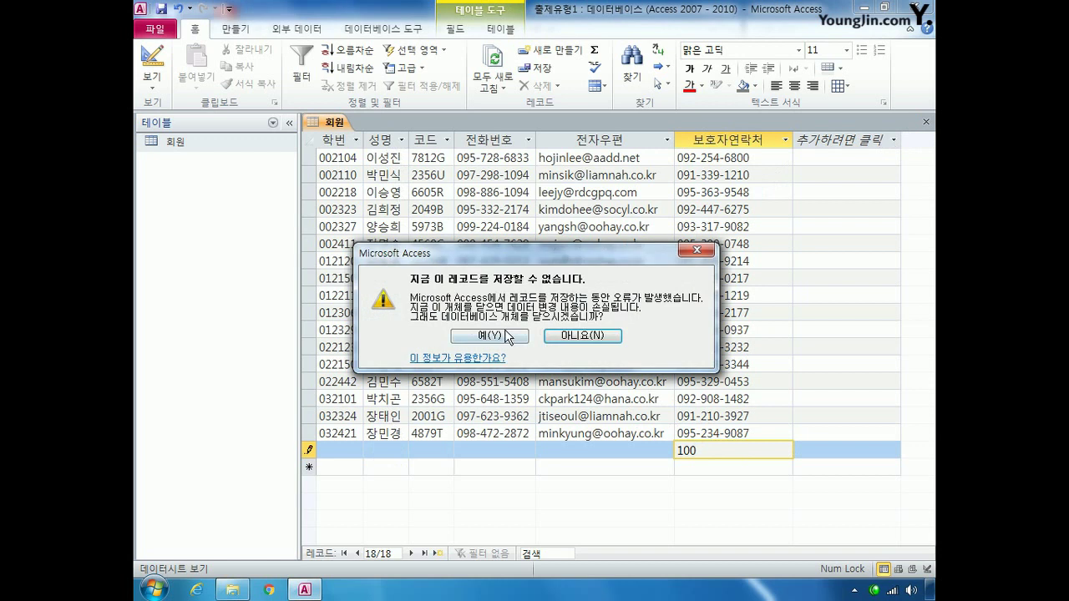
left_click(503, 335)
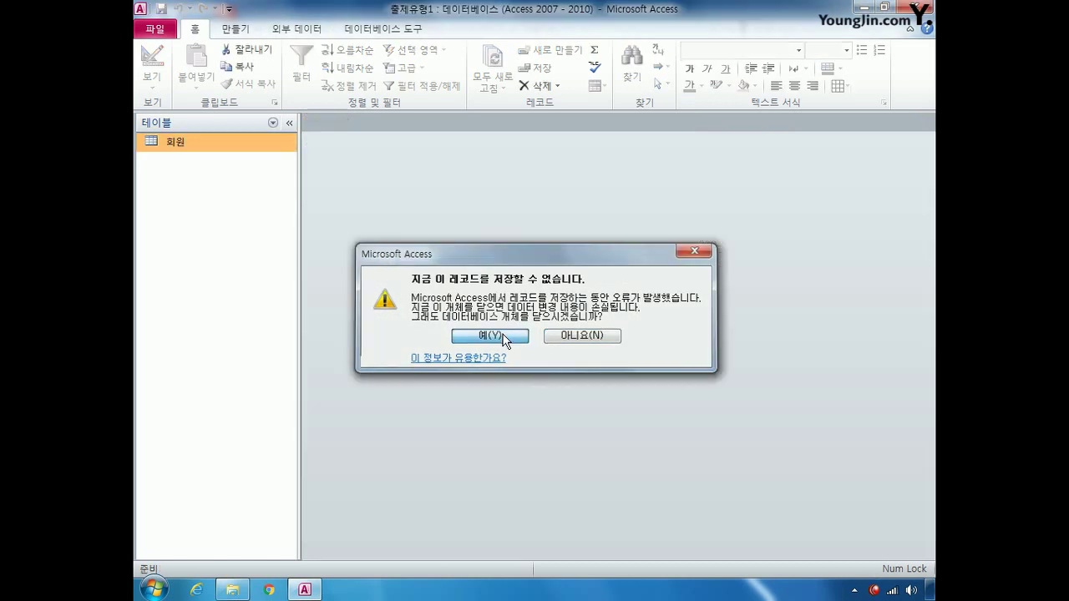
Step: Open the 회원 table in Design view and examine the 성명 field's 필수 property
right_click(188, 141)
left_click(243, 168)
left_click(308, 173)
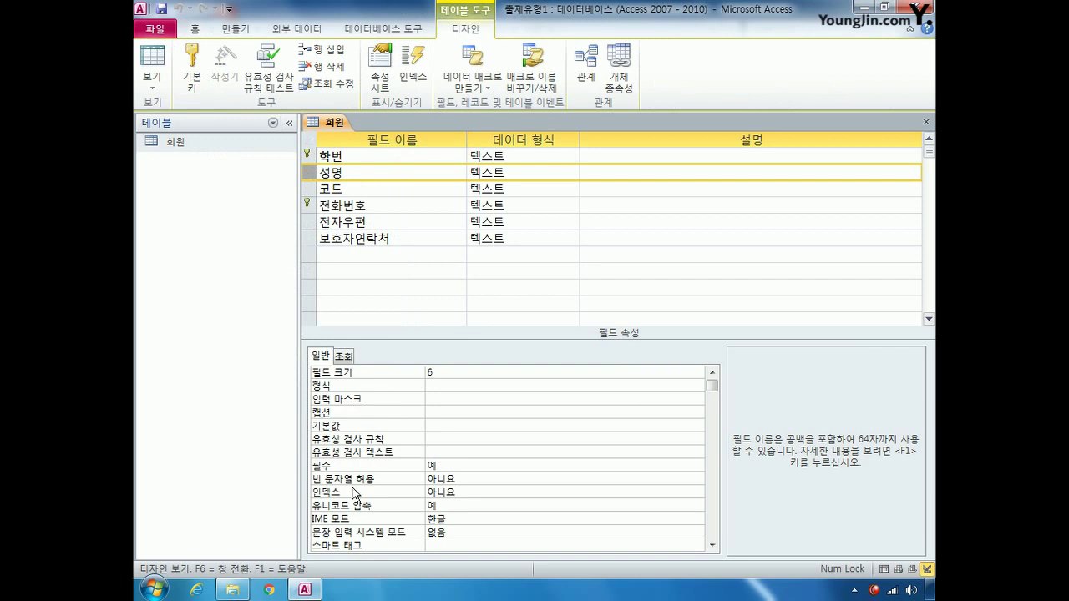
left_click(440, 468)
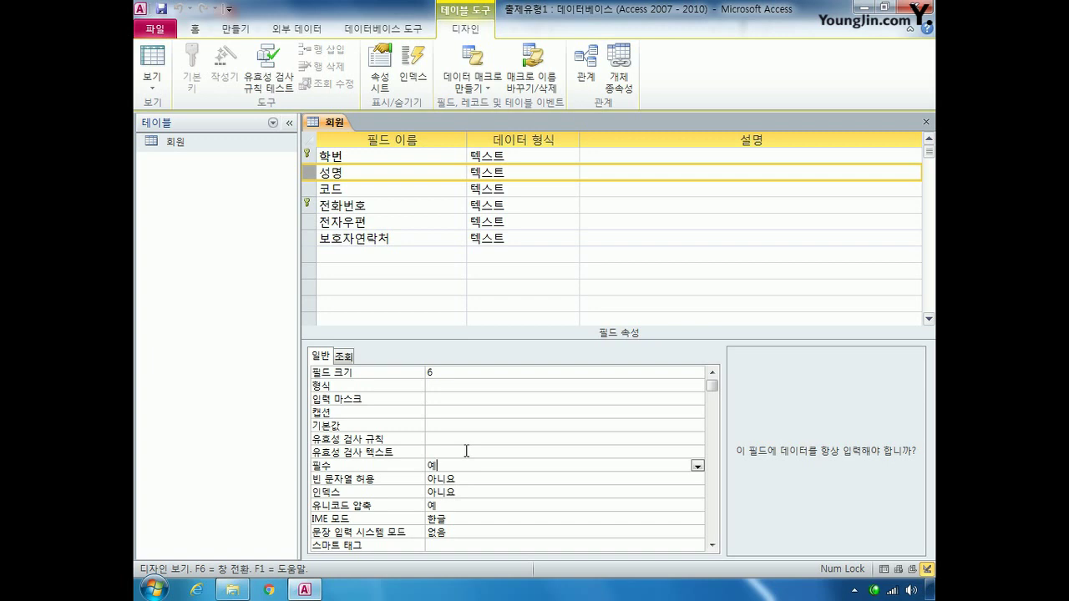
left_click(311, 173)
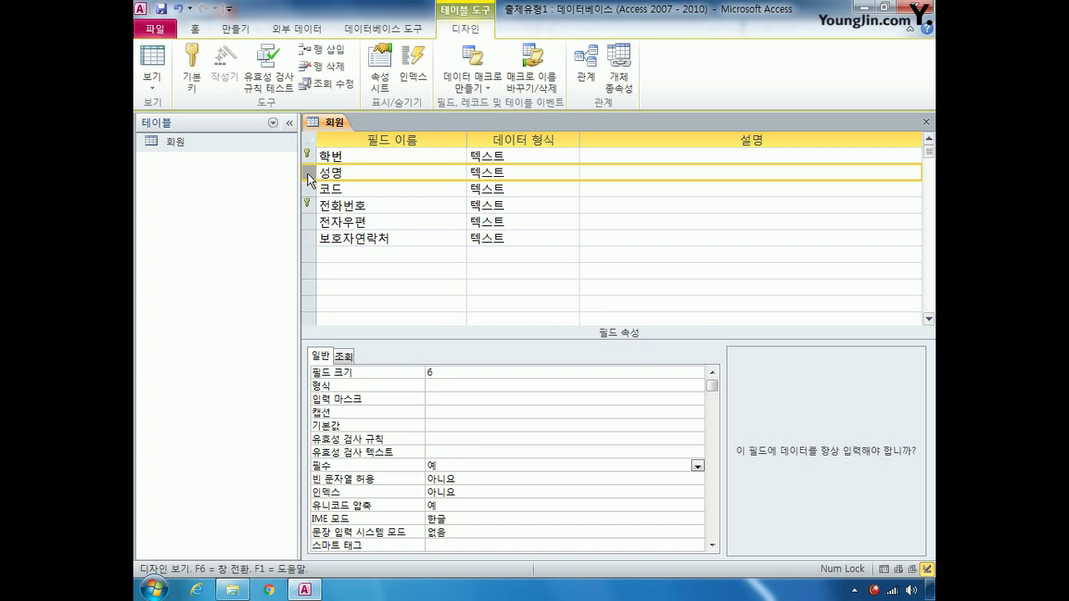
Step: View the 회원 datasheet, return to Design view and examine the 성명 field's validation rule and validation text properties
double_click(177, 142)
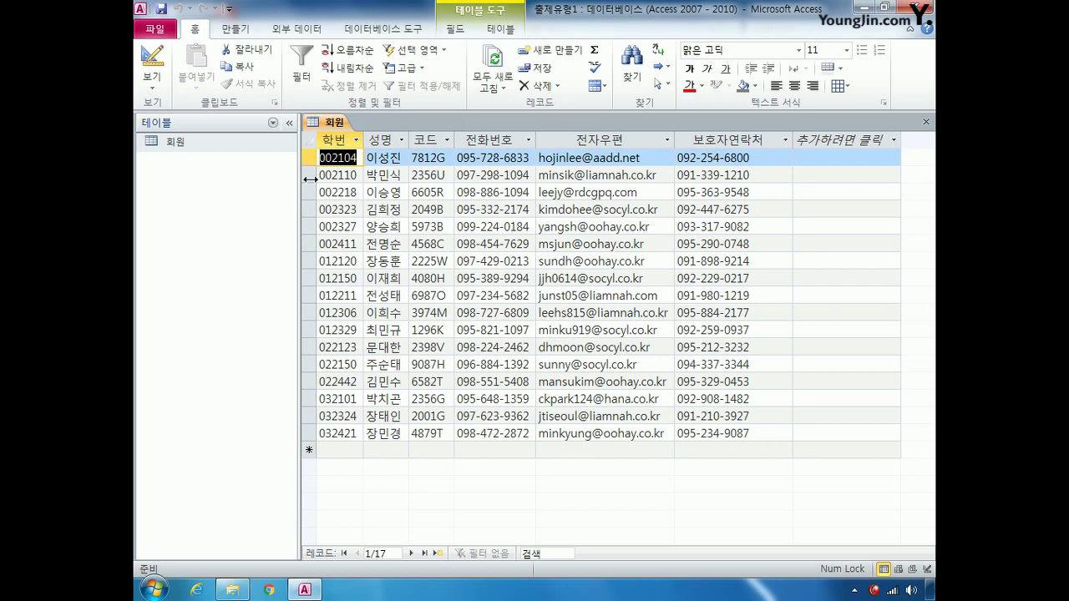
right_click(197, 149)
left_click(242, 172)
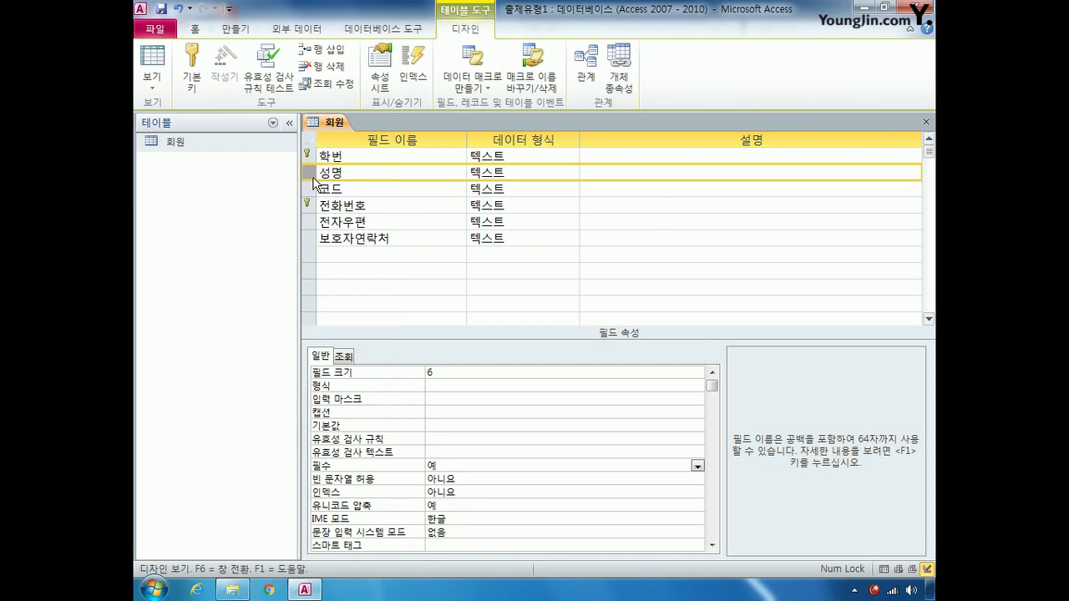
left_click(445, 438)
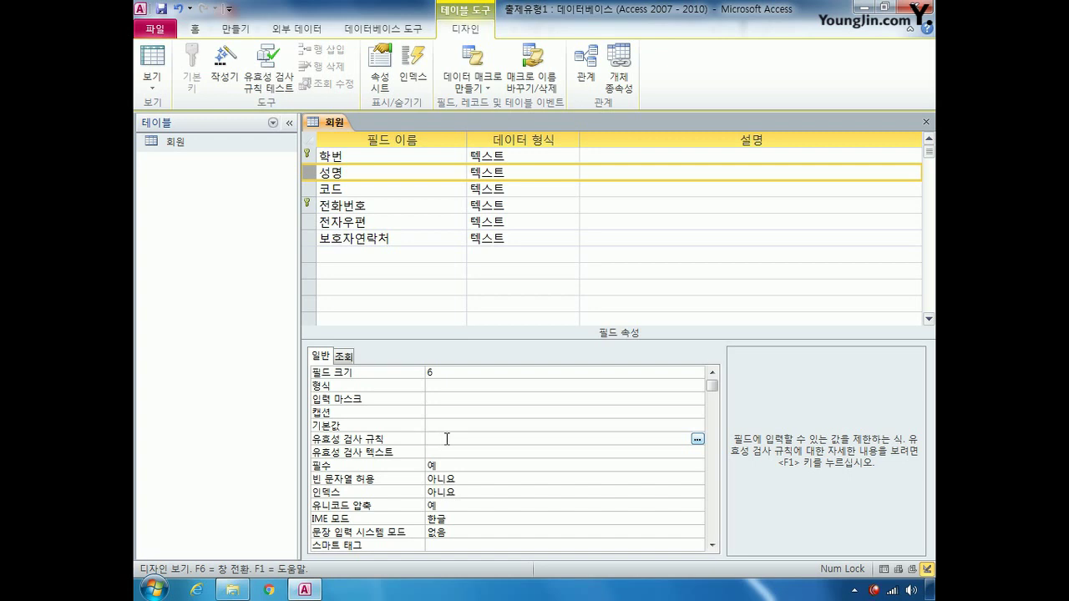
left_click(439, 451)
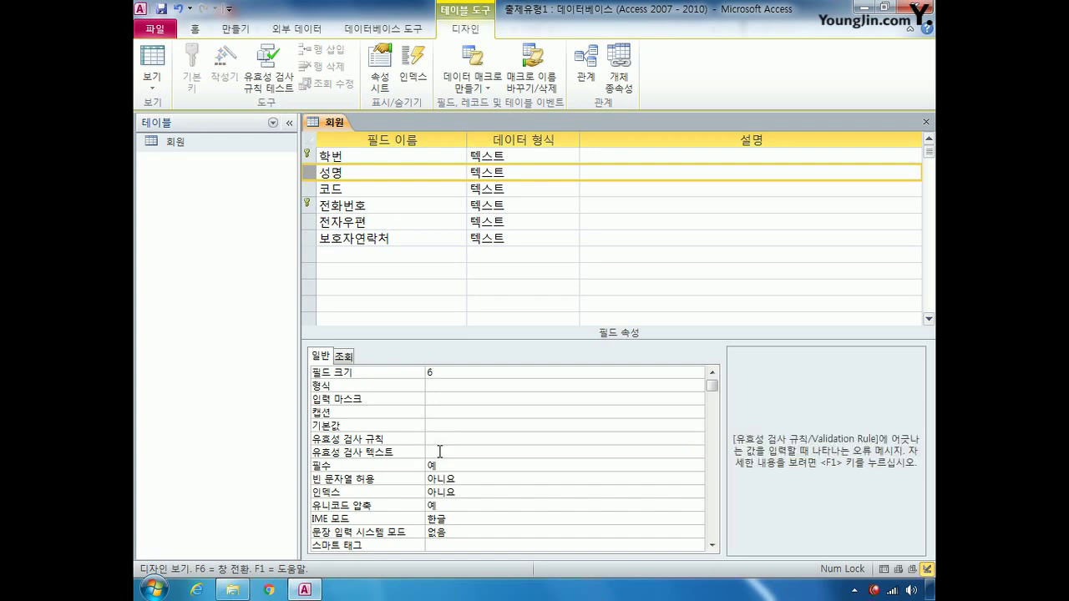
Step: Set the 성명 field's validation text to "공백이 허용되지 않습니다."
type("공백이 허용")
type("되지 않습니다")
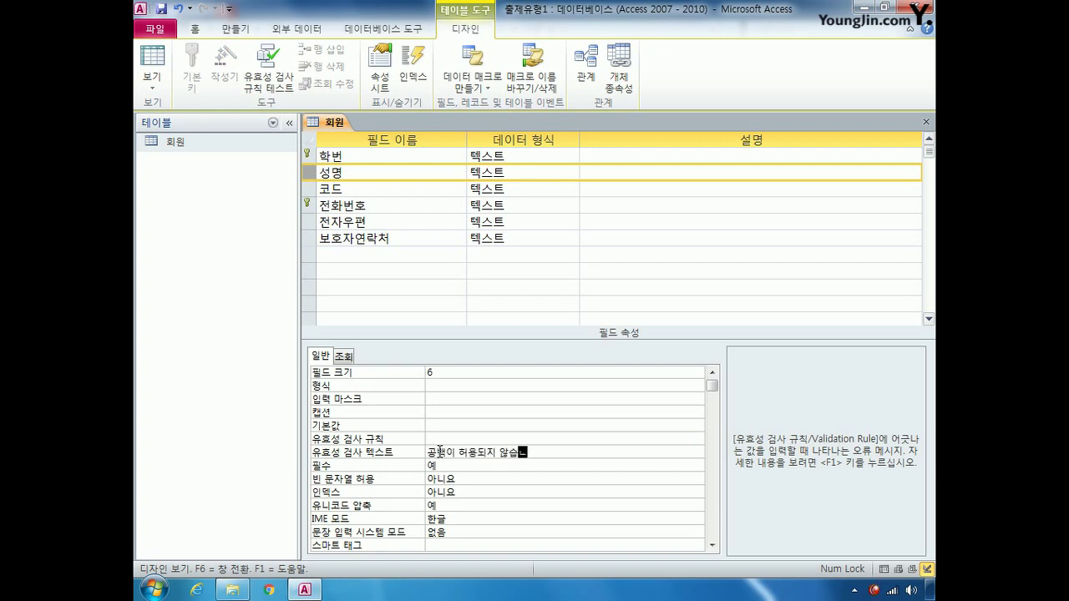
type(".")
Step: Enter a Like pattern containing 서울 and asterisk wildcards as the 성명 field's validation rule
left_click(444, 437)
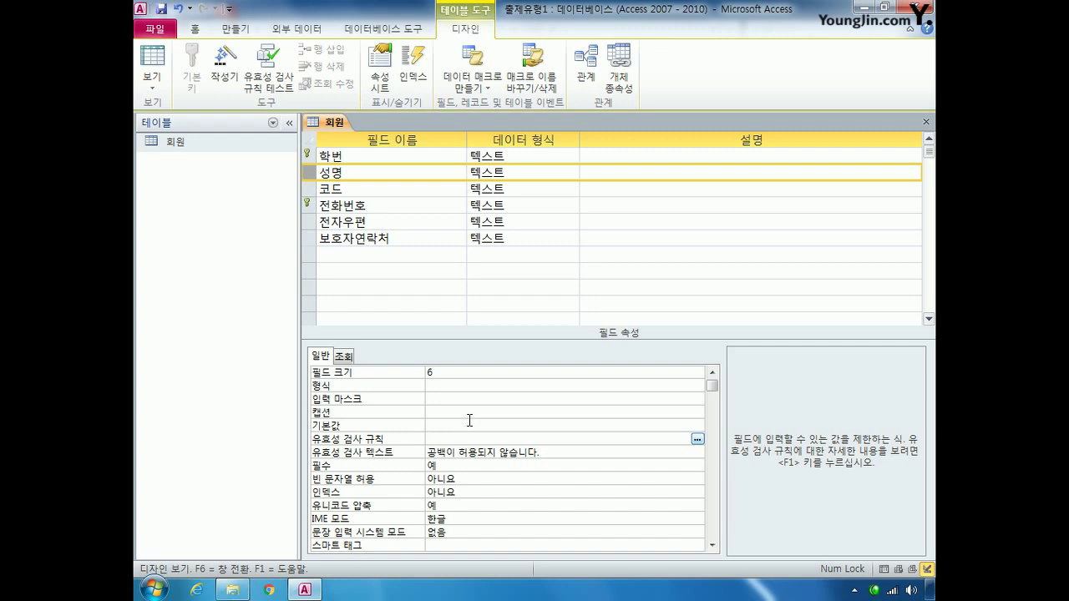
type("ㅑ")
key("BackSpace")
key("Hangul")
type("like \"tjdnf")
key("BackSpace")
key("BackSpace")
key("BackSpace")
key("BackSpace")
key("BackSpace")
key("Hangul")
type("서울\"")
type("*")
type("*")
type("*")
Step: Rework the 성명 field's validation rule into Not Like "* *"
key("shift+Left")
key("shift+Left")
key("shift+Left")
key("BackSpace")
type("*")
key("Home")
type("not")
left_click(443, 438)
Step: Set the 전자우편 field's validation text to "올바른 형식으로 입력하세요."
left_click(311, 223)
left_click(309, 222)
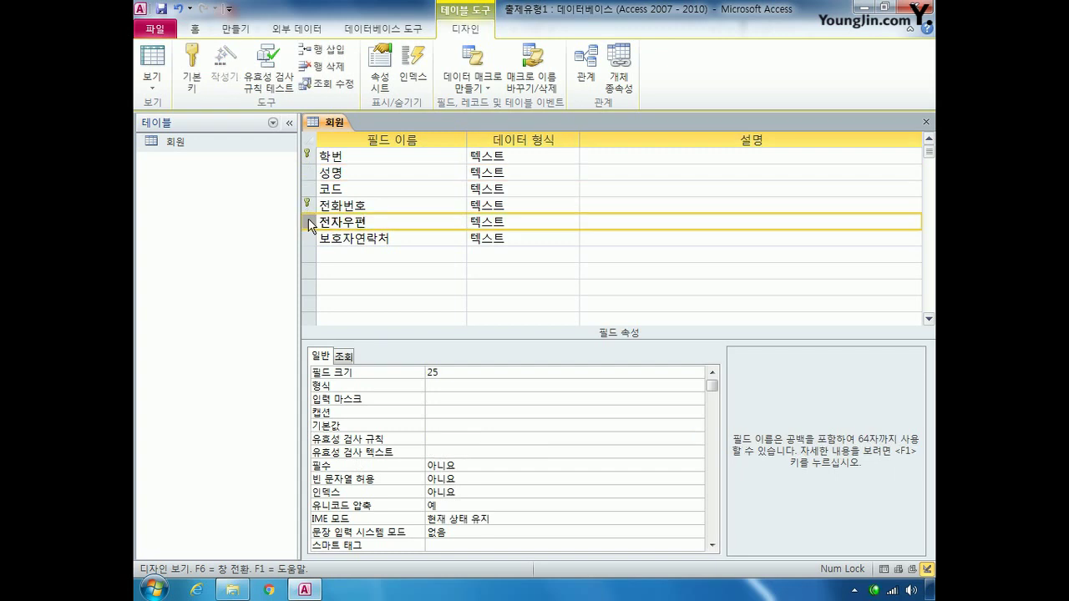
left_click(454, 452)
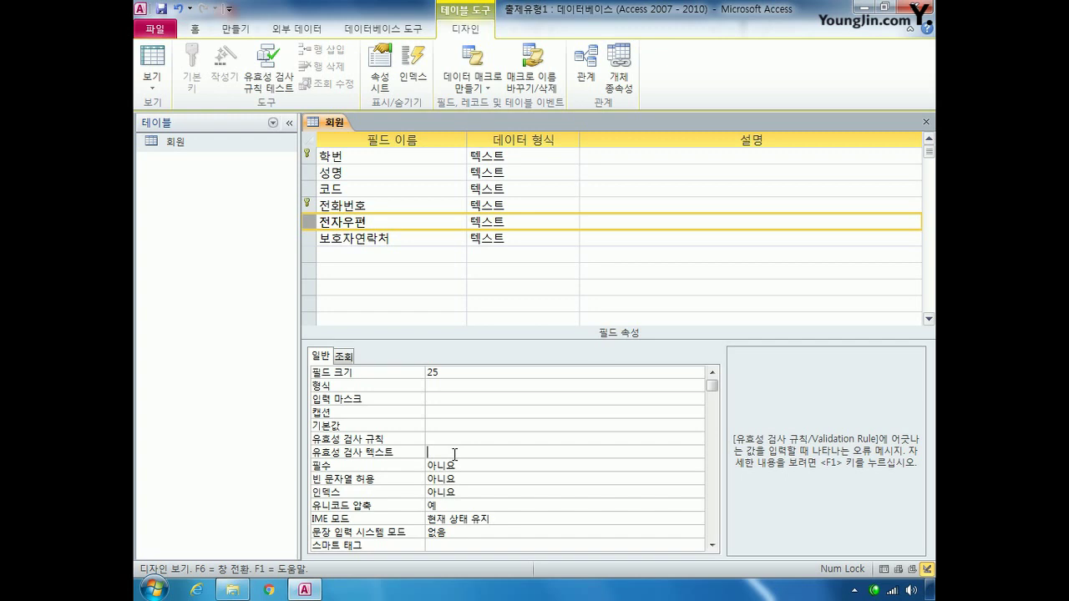
type("dh")
key("BackSpace")
key("BackSpace")
key("Hangul")
type("올바른 형식")
key("BackSpace")
key("BackSpace")
type("식으로 입력하세")
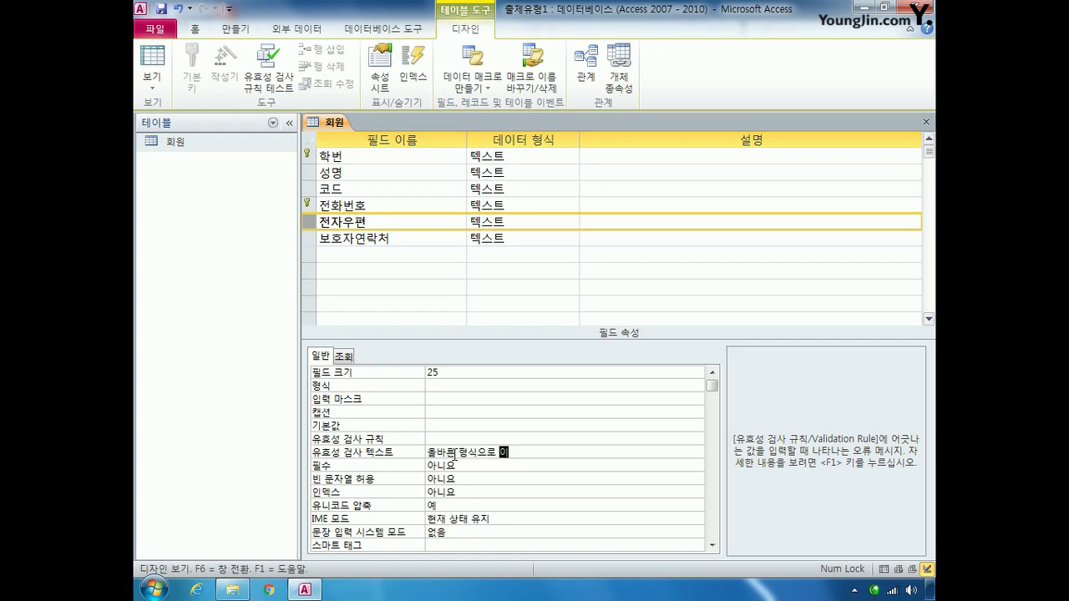
type("요.")
Step: Enter the sample expression instr("ABC", "B") as the 전자우편 field's validation rule
left_click(443, 440)
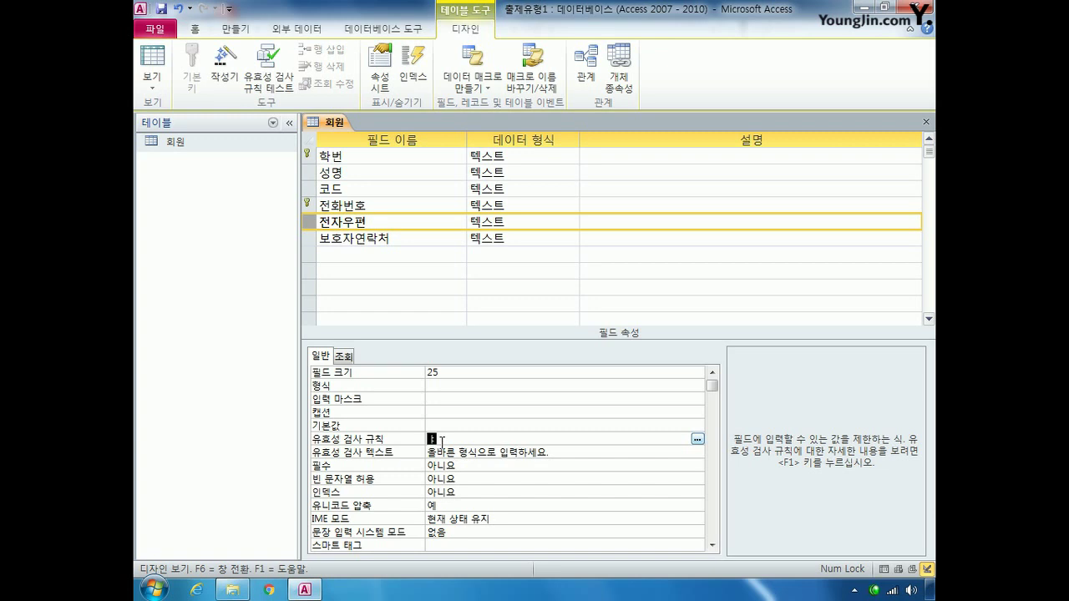
type("ins")
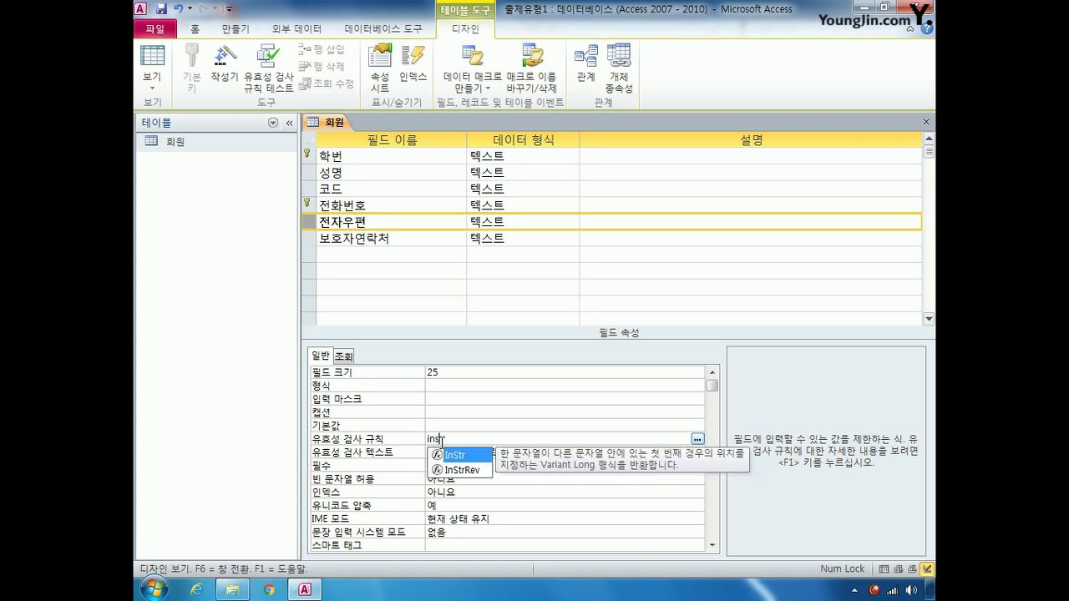
type("tr")
left_click(479, 439)
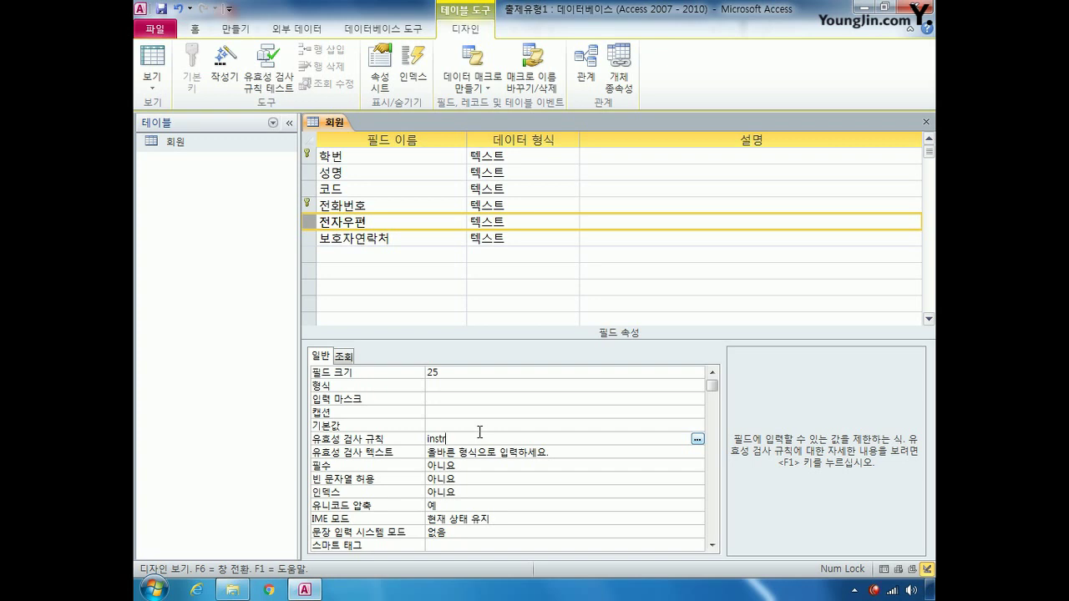
type("(")
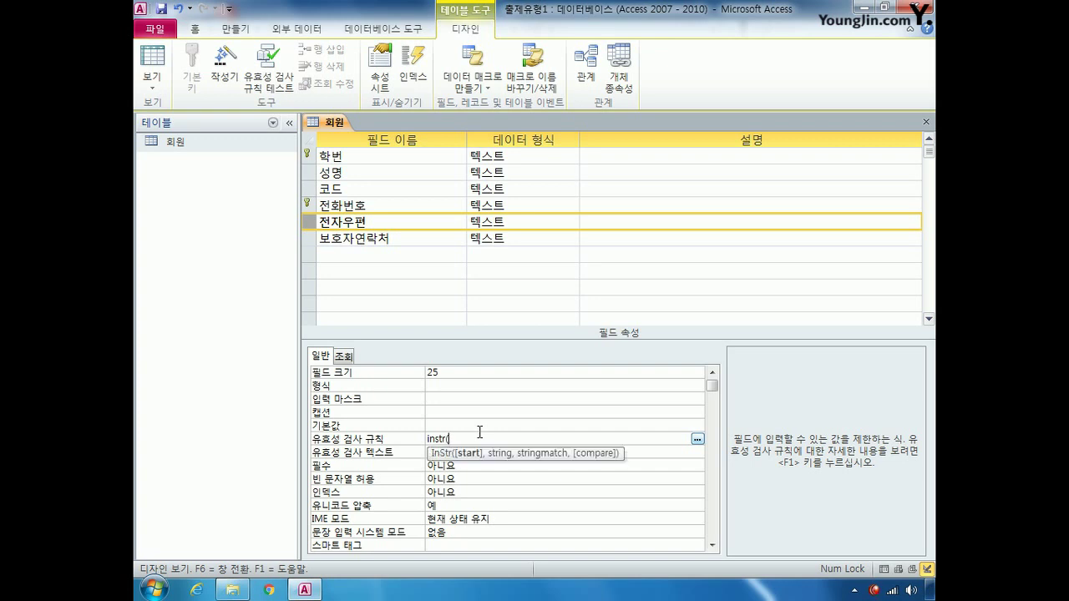
type("\"ABC\",\"B")
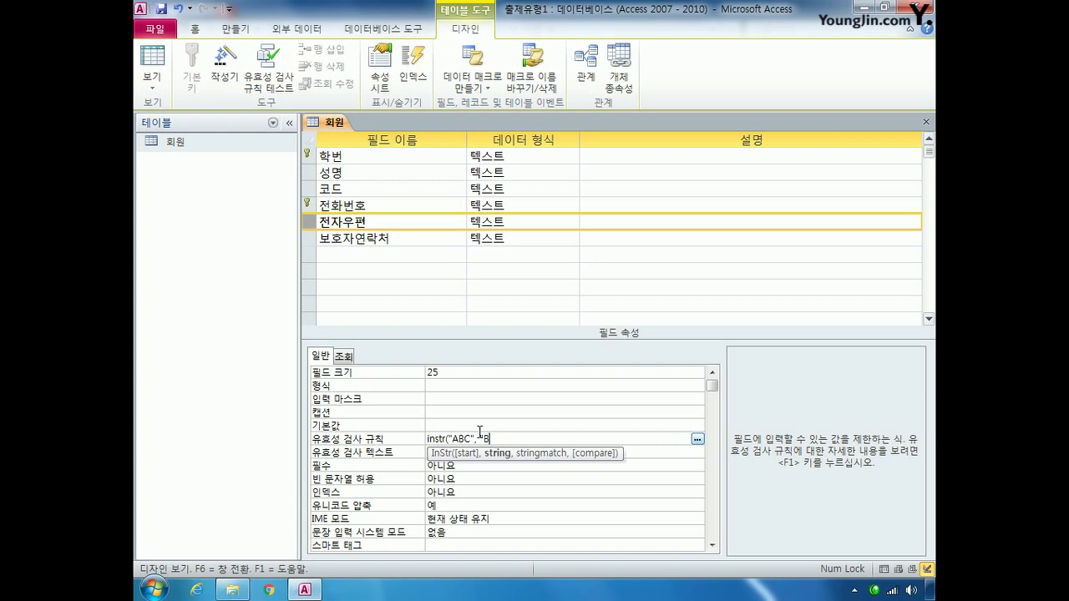
type("\")")
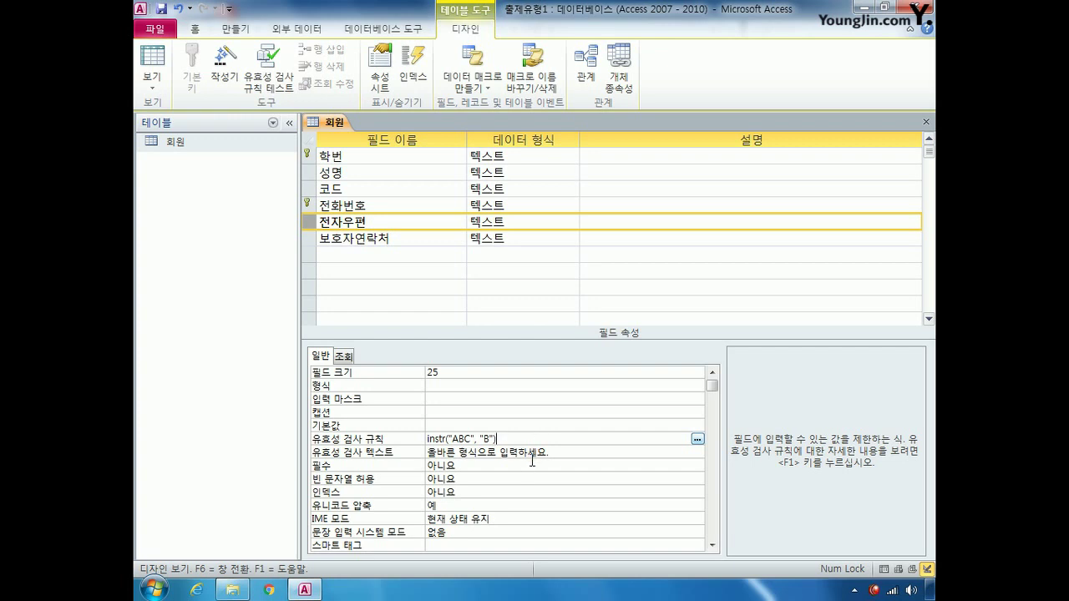
Step: Change the 전자우편 validation rule to instr([전자우편], " ") = 0
left_click_drag(449, 439, 475, 439)
type("[전자")
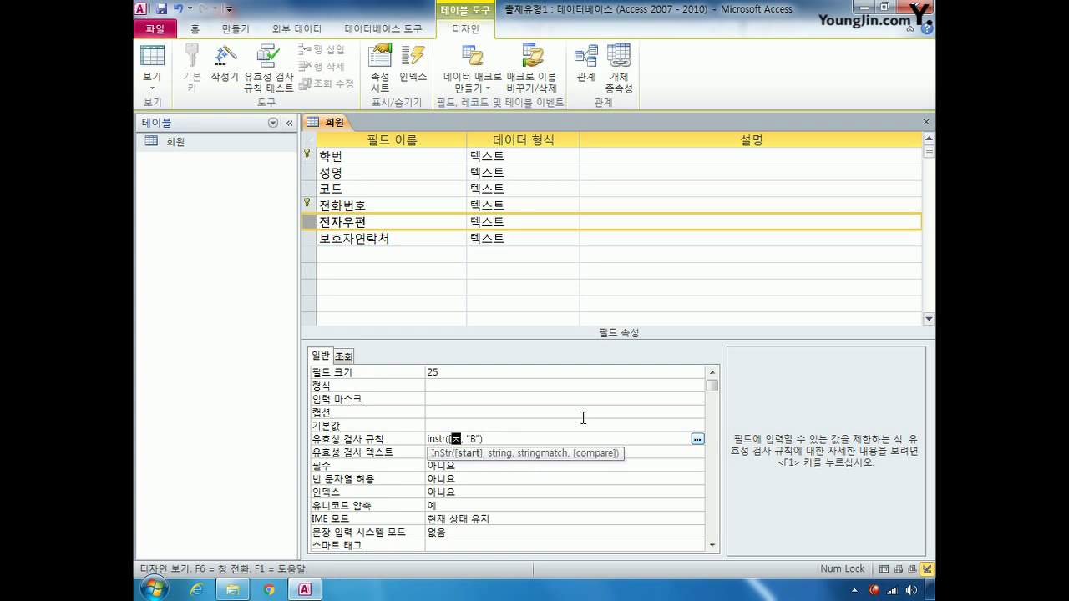
type("우편]")
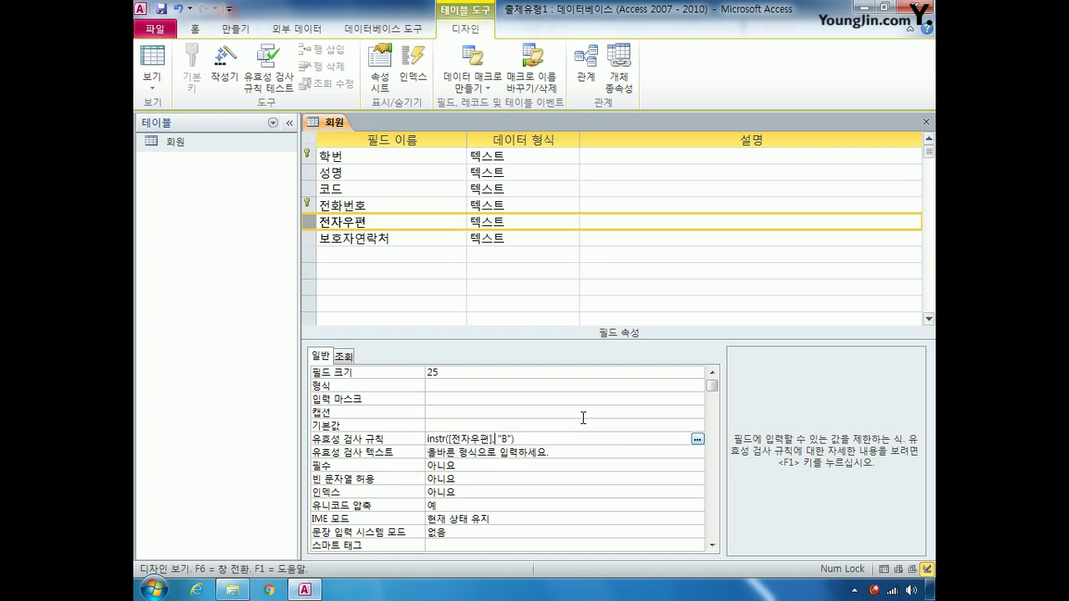
key("Delete")
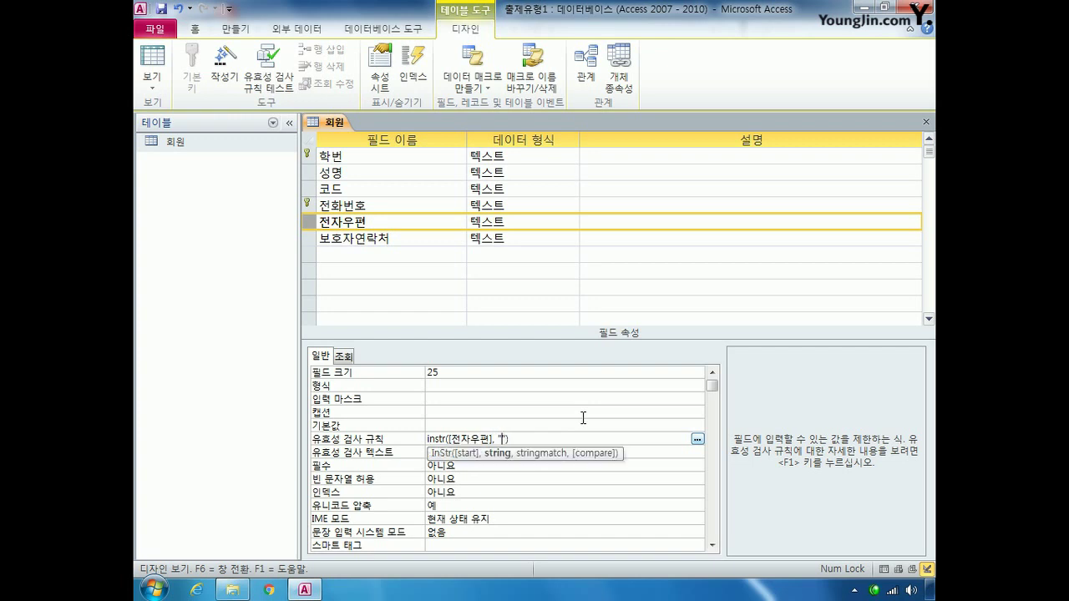
type("\") = 0")
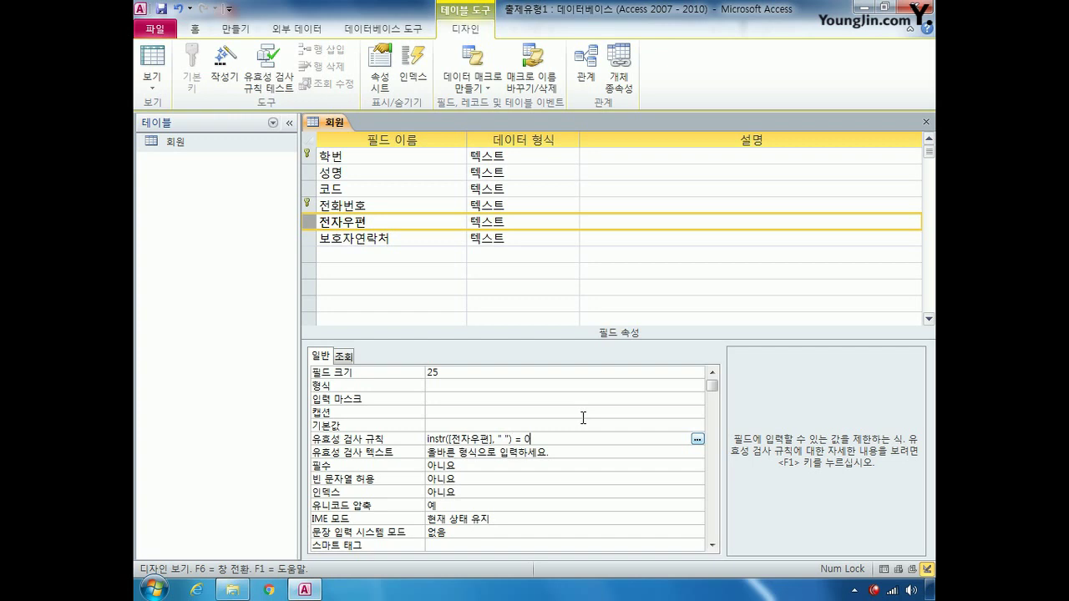
Step: Extend the 전자우편 validation rule with the condition And Like "*@*"
left_click_drag(512, 439, 424, 439)
double_click(527, 439)
left_click_drag(451, 439, 490, 438)
left_click(503, 439)
double_click(528, 439)
left_click(567, 441)
type("adn")
key("BackSpace")
key("BackSpace")
type("nd")
type("like")
type("\"")
type("*@*")
key("shift+Right")
left_click(635, 439)
left_click(575, 452)
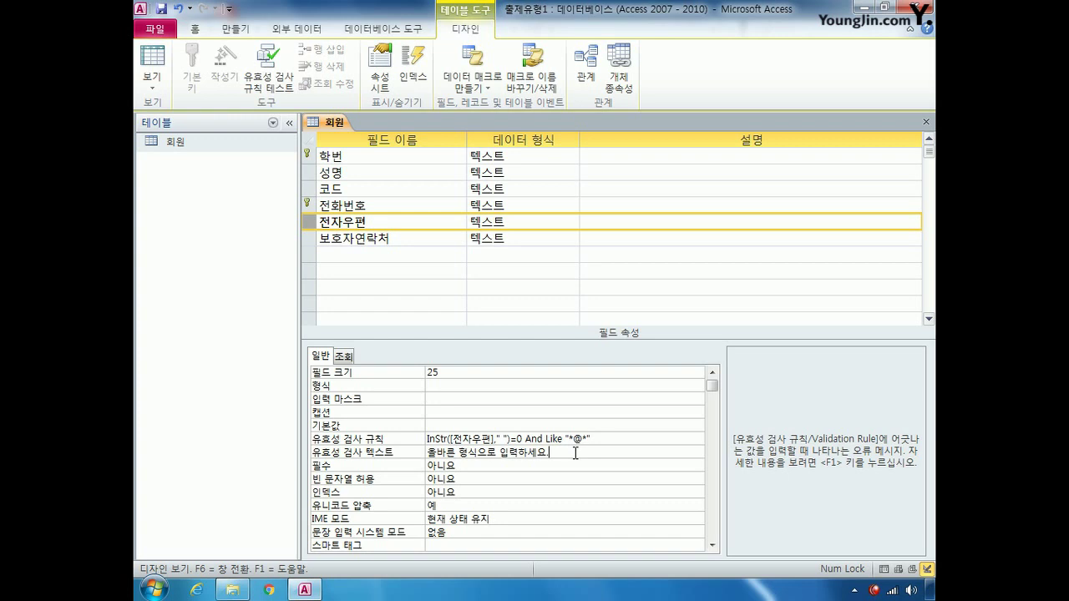
Step: Make the 코드 field required through its 필수 property
left_click(306, 188)
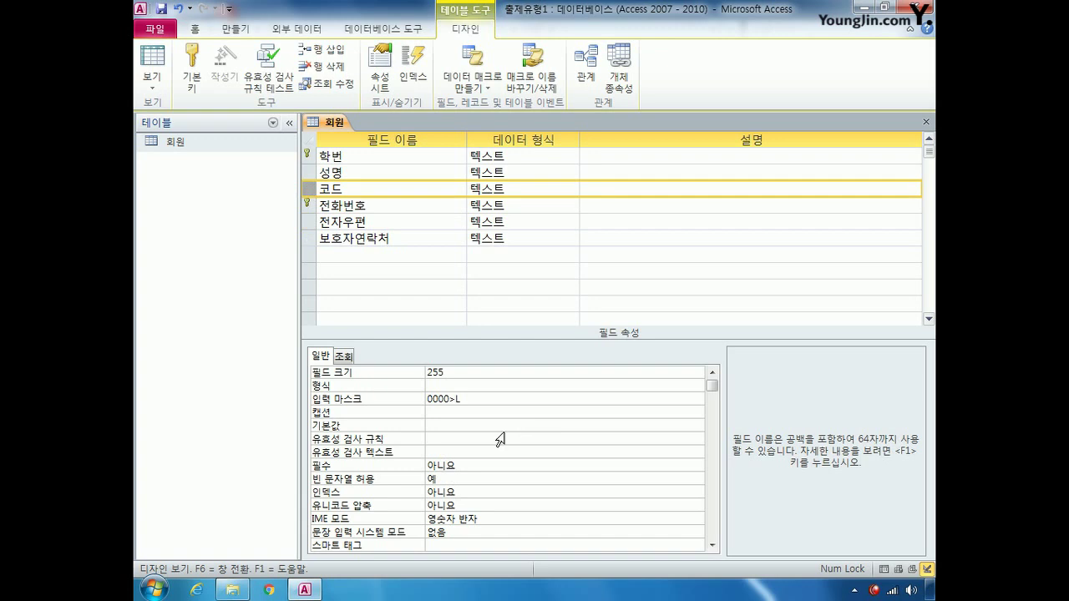
left_click(464, 465)
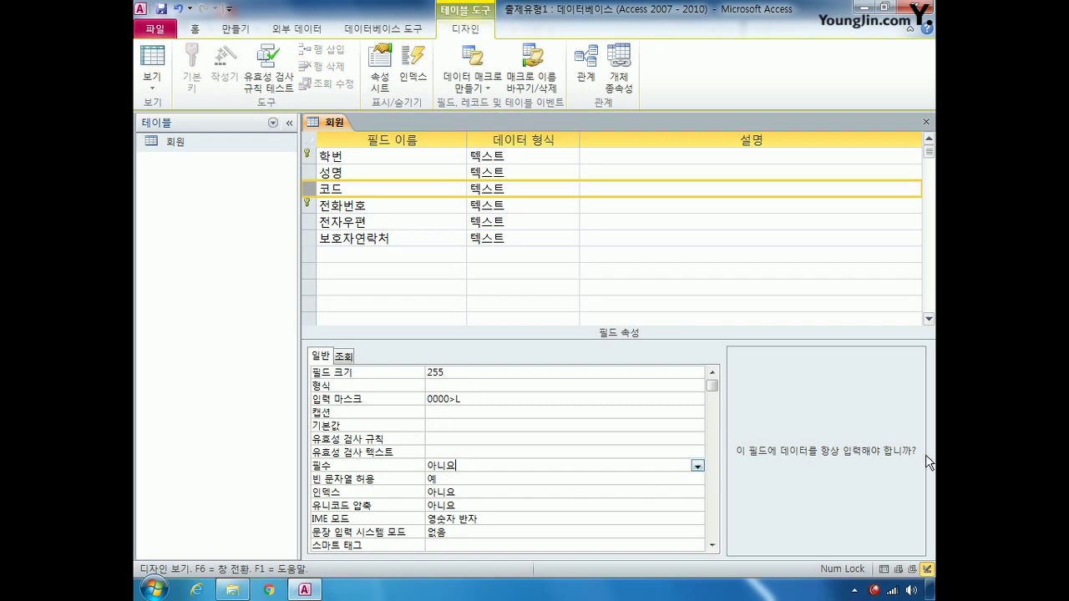
left_click(697, 466)
left_click(660, 478)
Step: Set the 전자우편 field's IME mode to 영숫자 반자
left_click(306, 221)
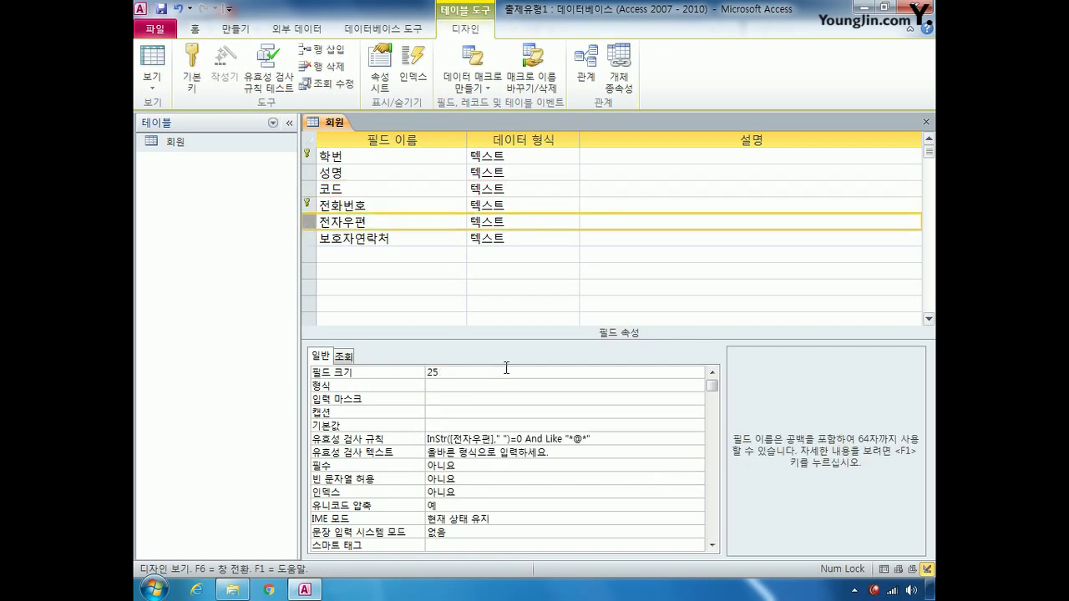
left_click(505, 518)
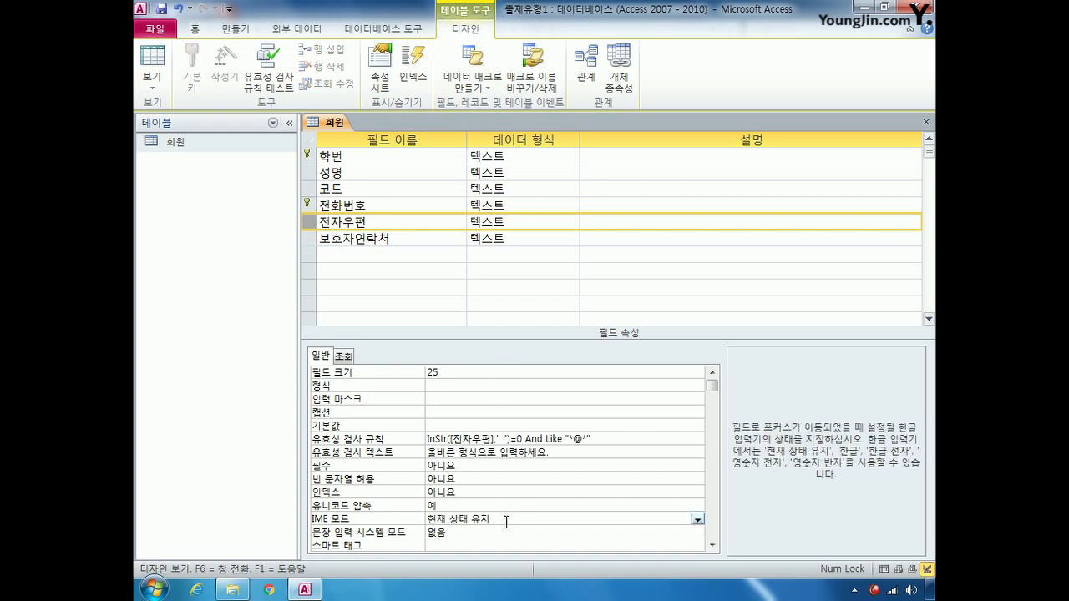
left_click(698, 520)
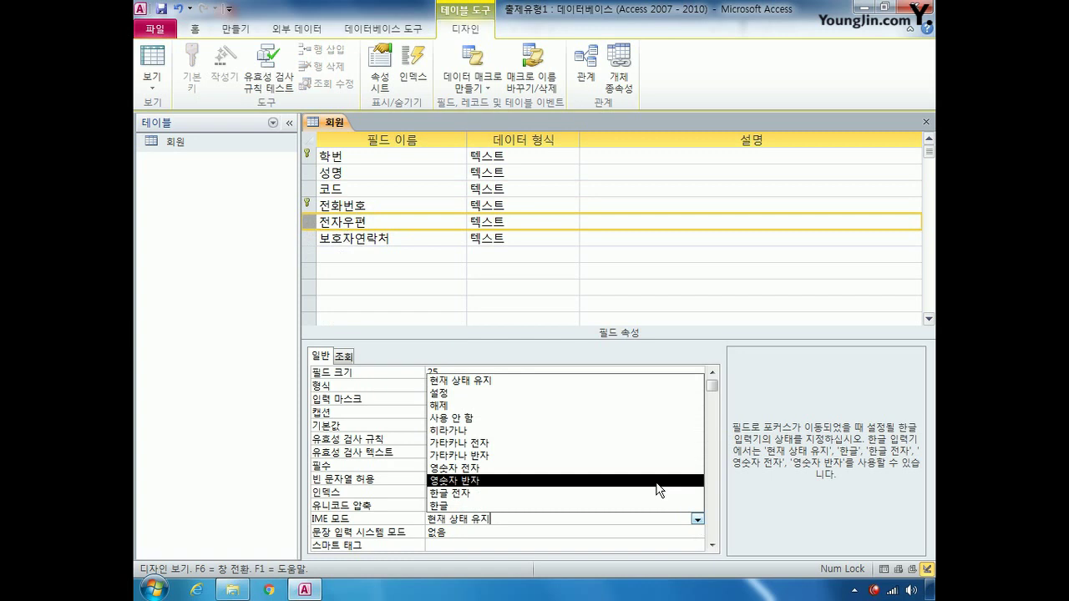
left_click(499, 483)
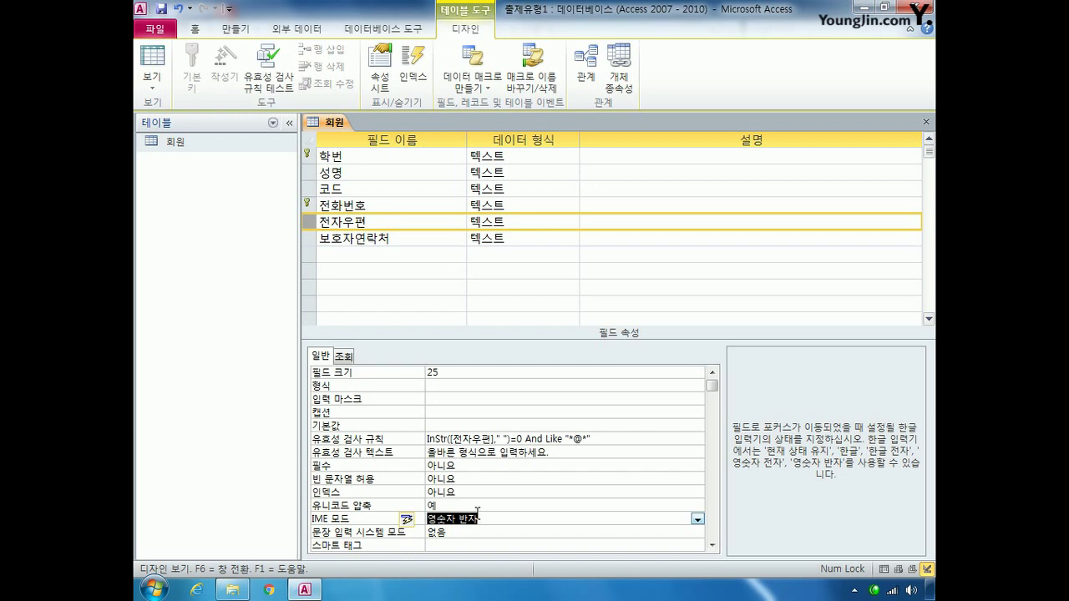
Step: Set the 성명 field's index property to 예(중복 가능)
left_click(309, 174)
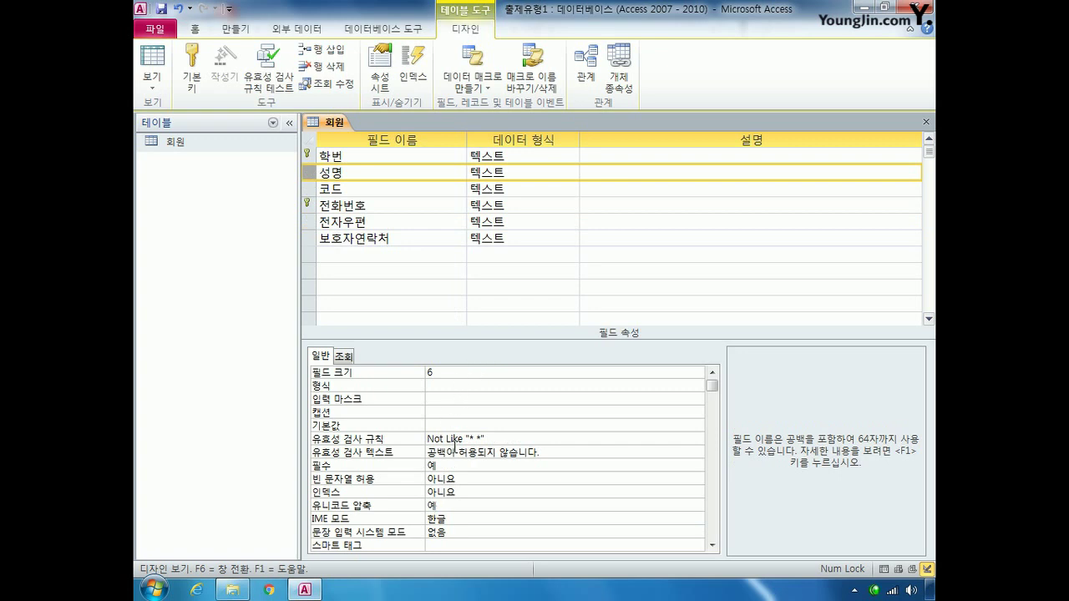
left_click(462, 491)
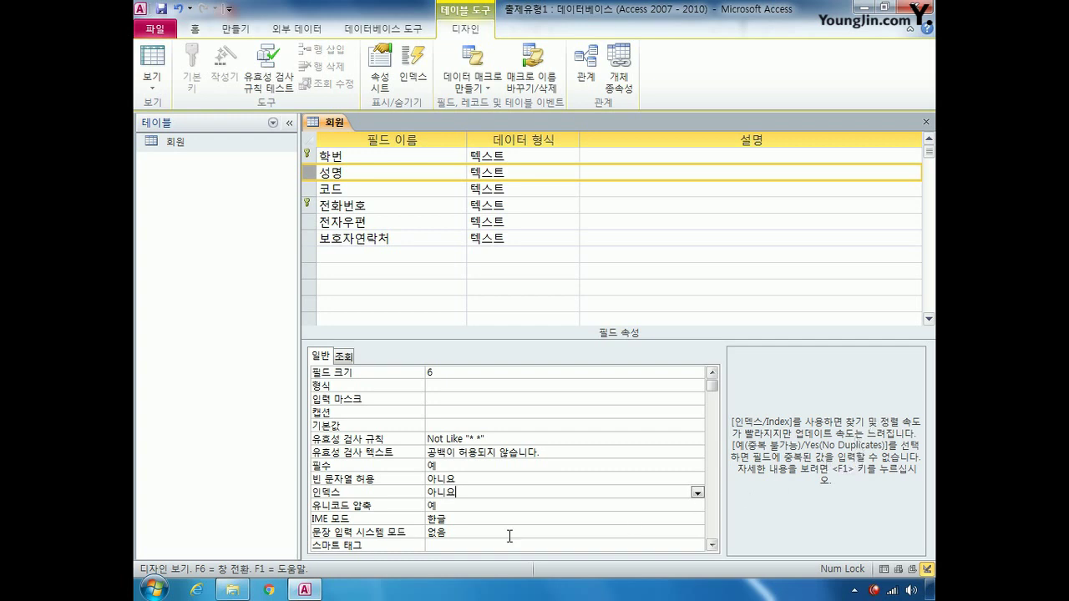
left_click(697, 493)
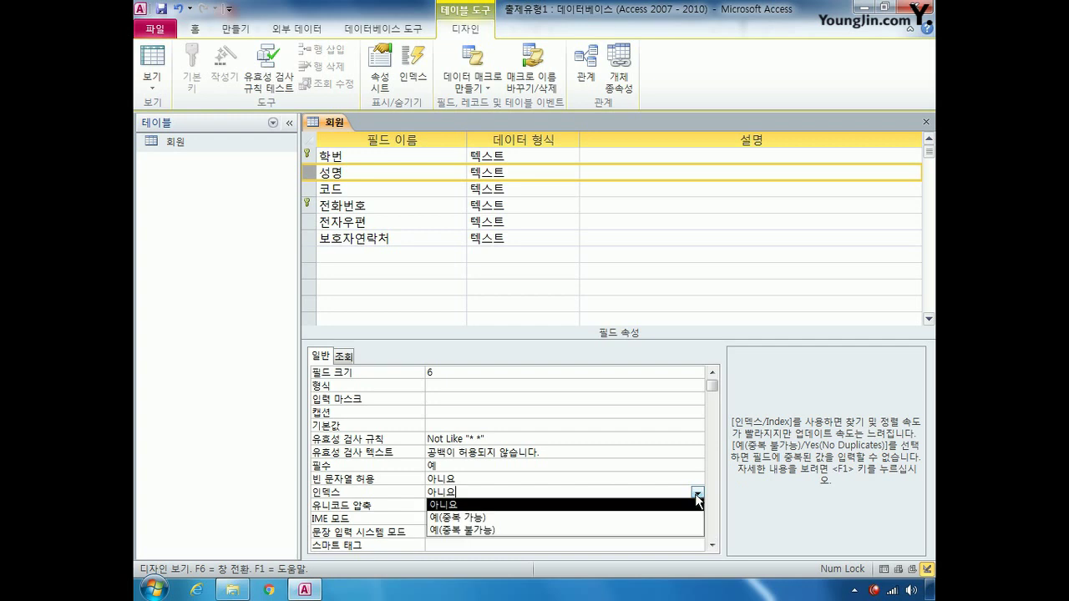
left_click(651, 518)
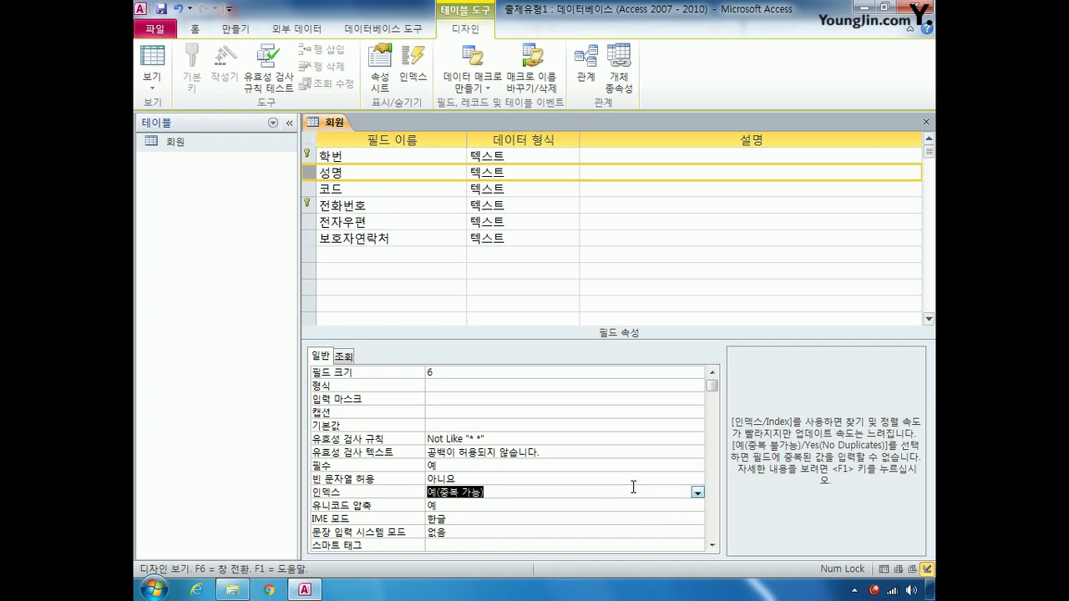
Step: Close the 회원 table, saving its design changes and testing the existing data against the new rules
left_click(926, 122)
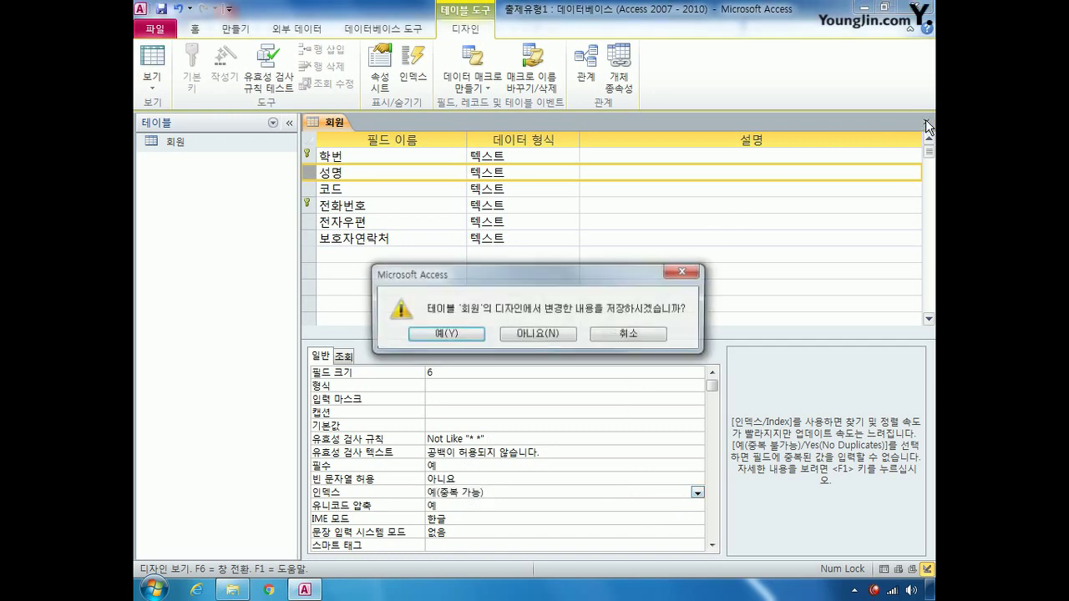
left_click(449, 335)
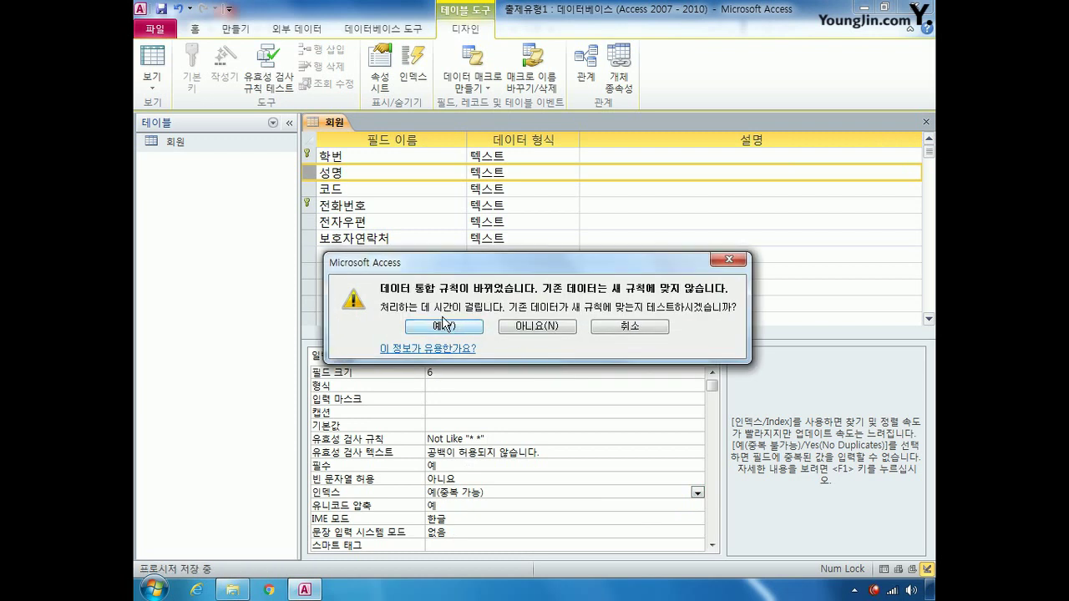
left_click(454, 330)
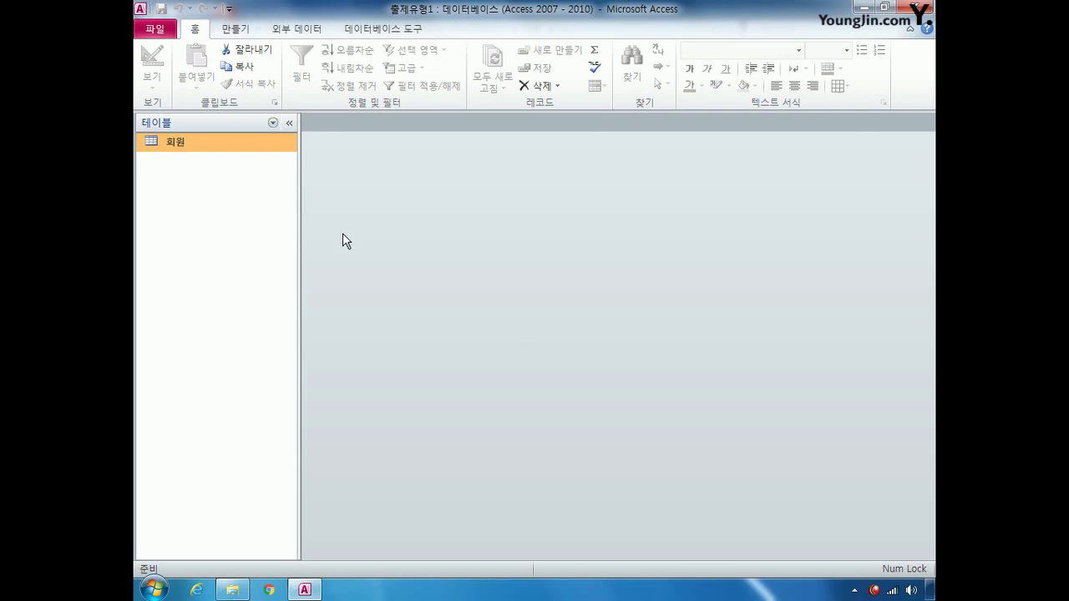
Step: Reopen the 회원 table in Design view to review its fields, and close it again
right_click(209, 142)
left_click(242, 172)
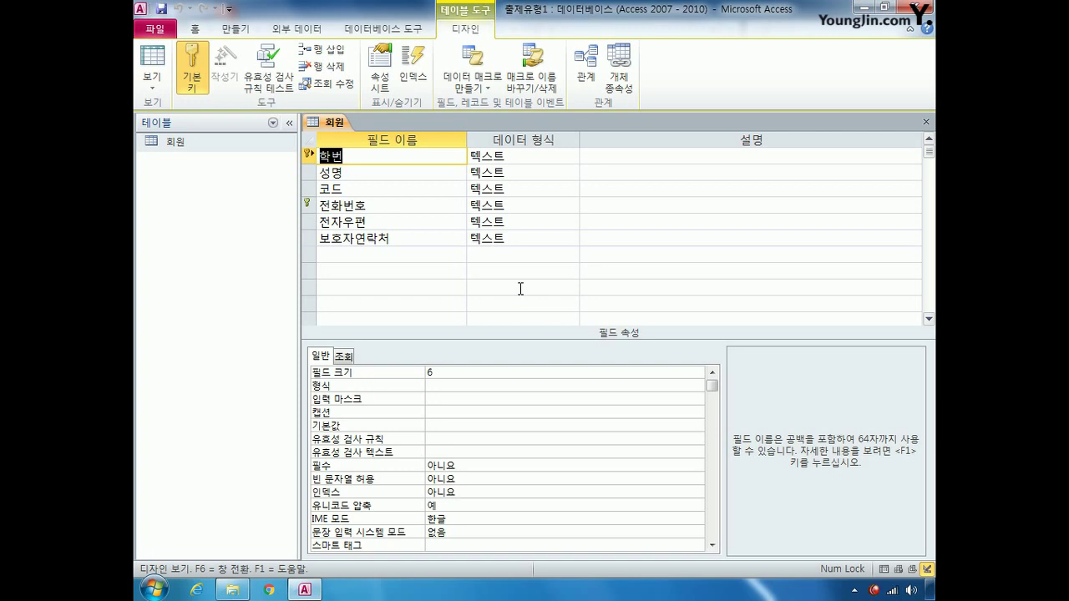
left_click(926, 122)
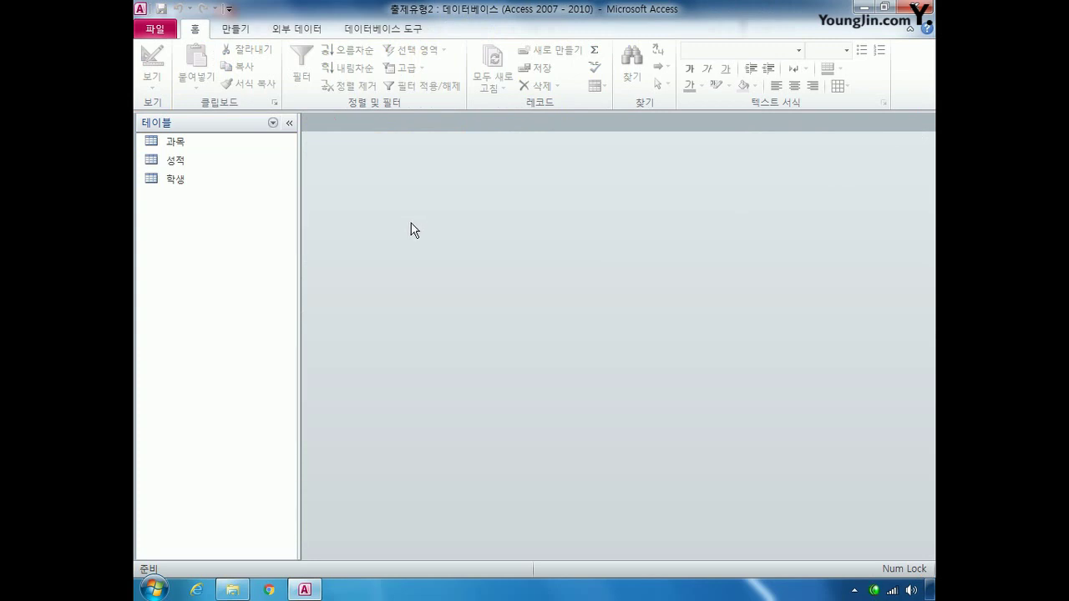
Step: Open the 성적 table of the 출제유형2 database in Design view and select its 학번 field
left_click(184, 161)
left_click(187, 183)
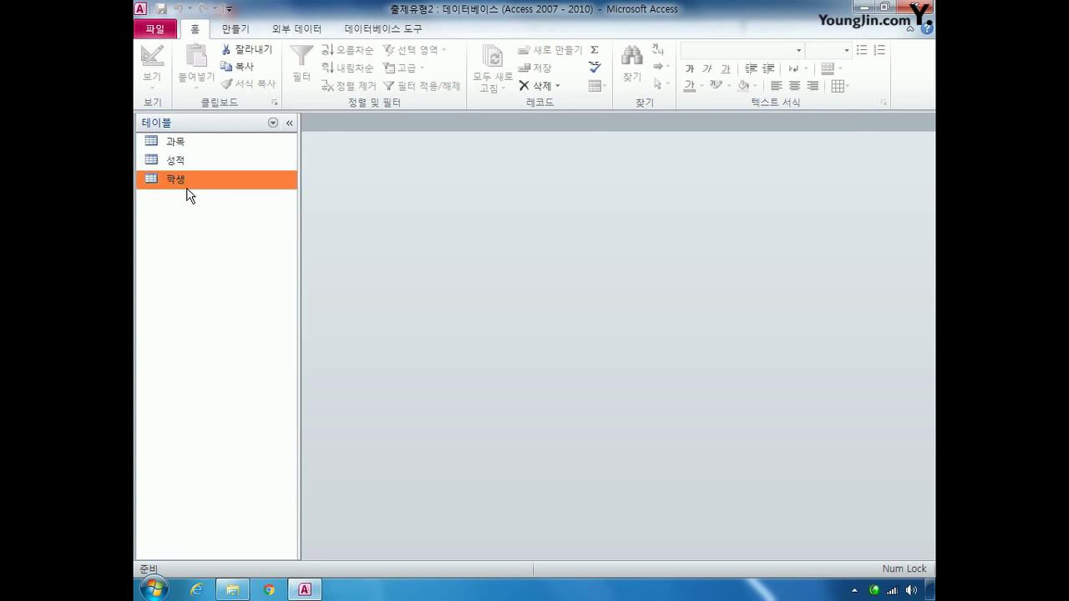
left_click(179, 156)
right_click(179, 157)
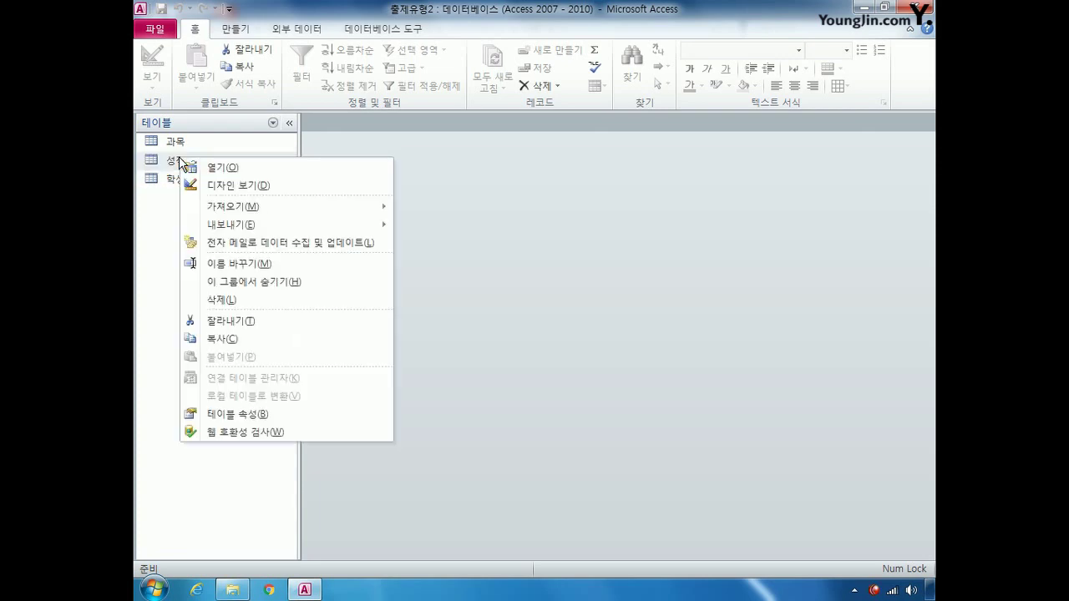
left_click(215, 187)
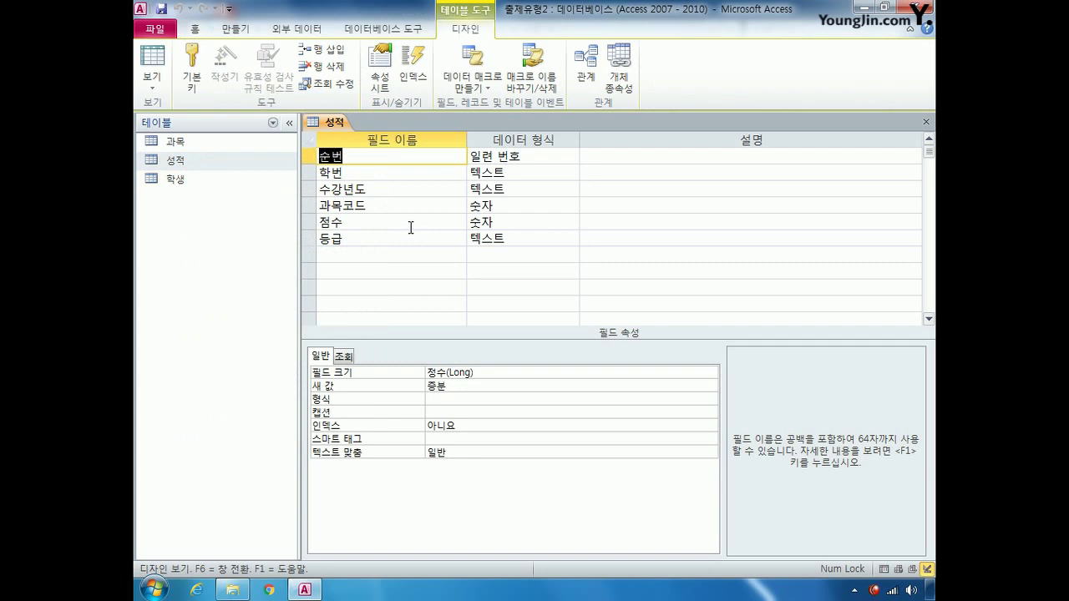
left_click(306, 173)
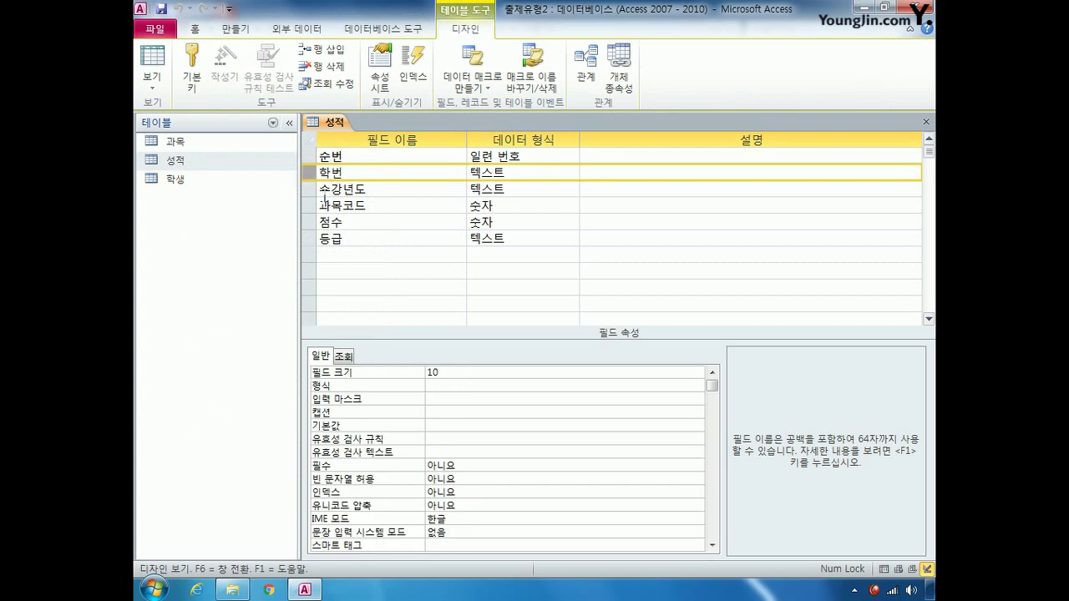
Step: Add 과목코드 to the selected 학번 field and make the two fields the 성적 table's composite primary key
left_click(309, 206)
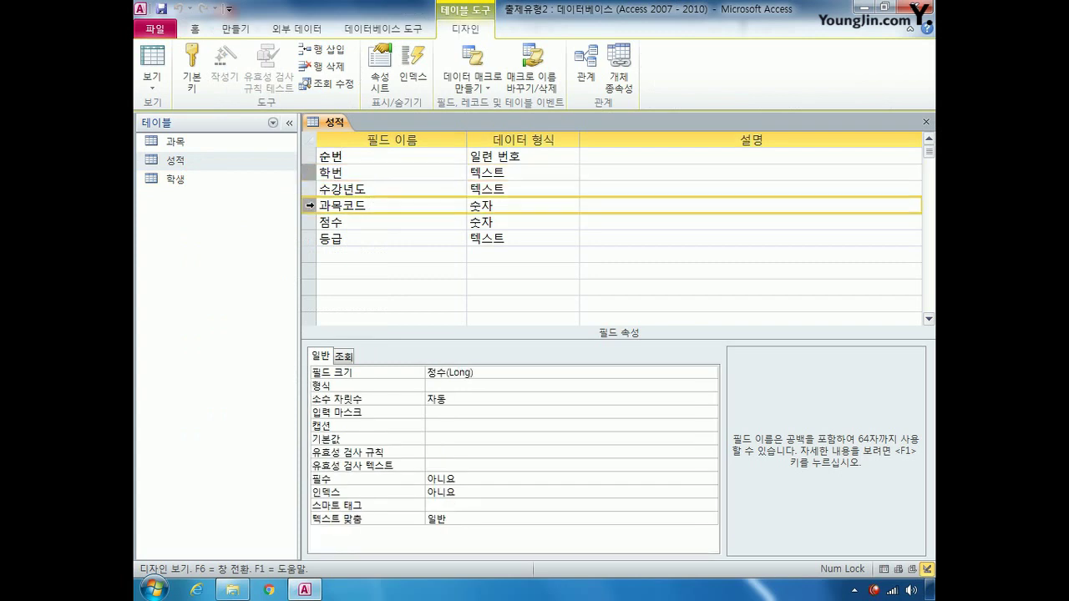
left_click(192, 68)
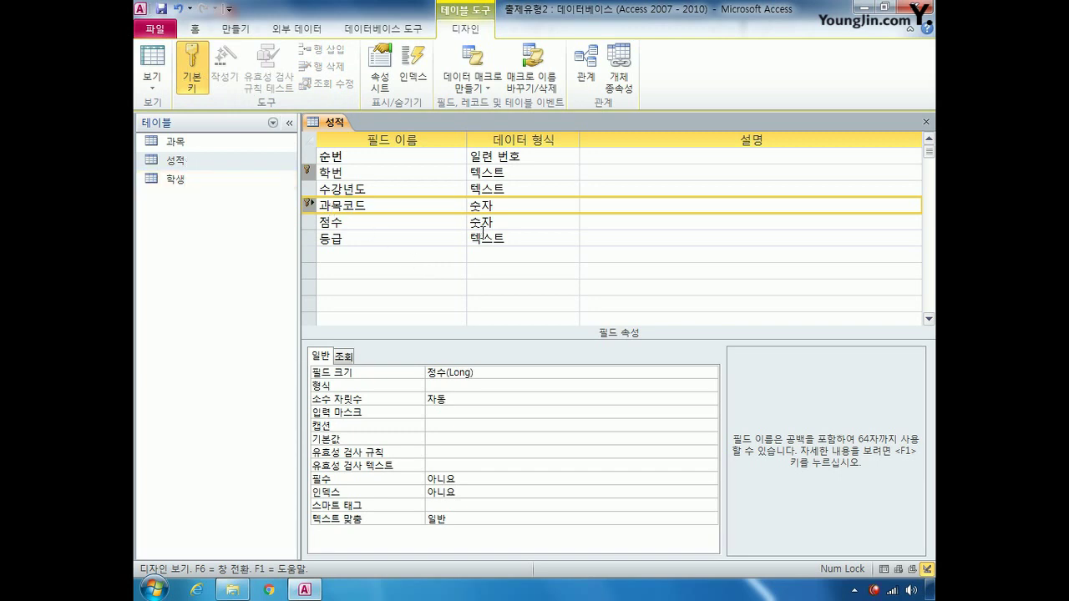
Step: Set the 수강년도 field's default value to =Year(Date())
left_click(308, 189)
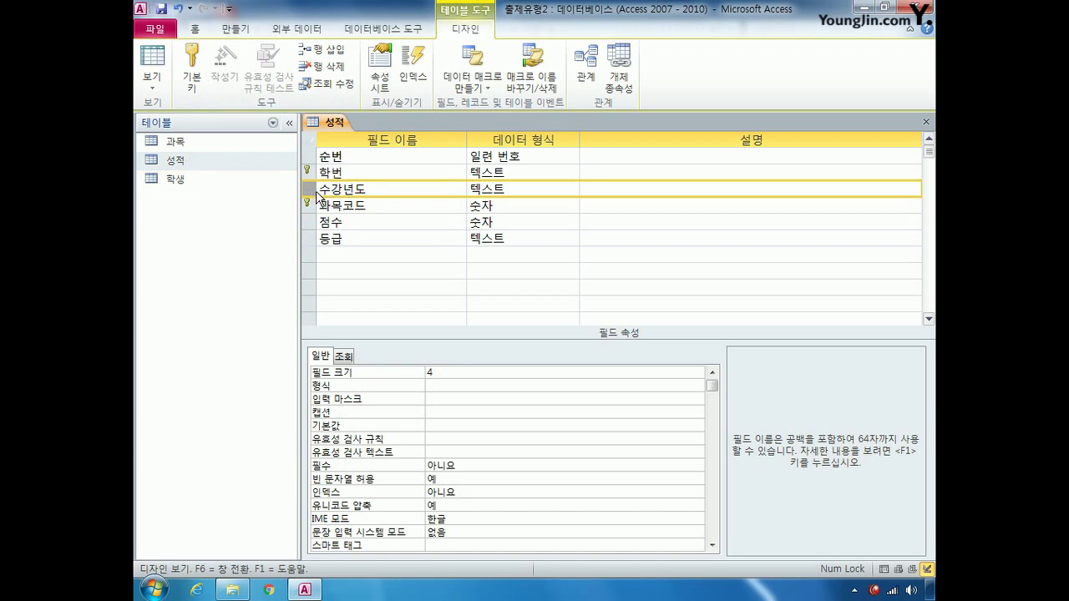
left_click(446, 424)
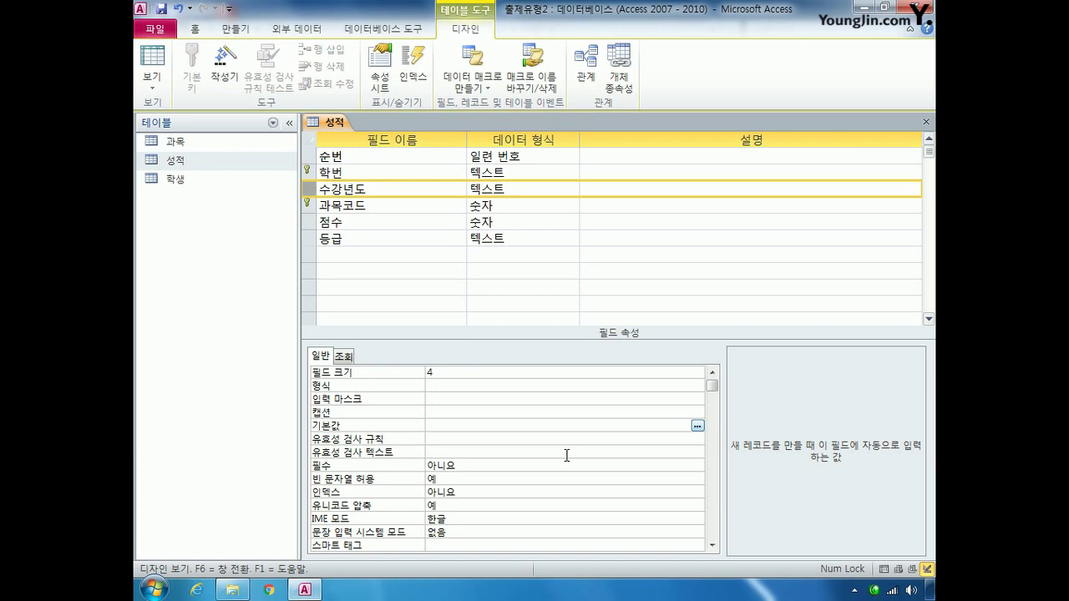
type("=year")
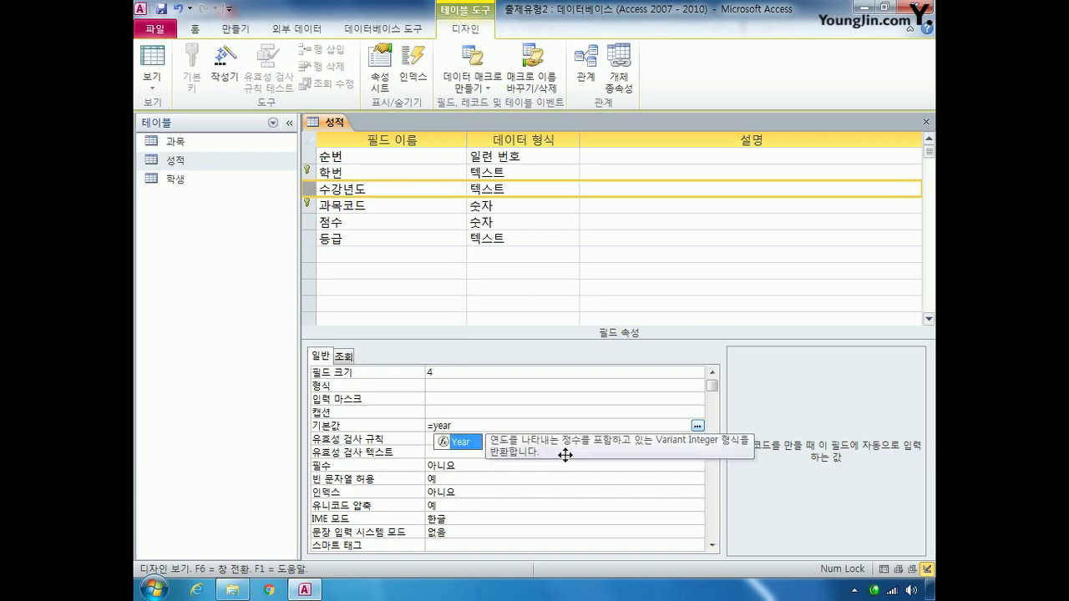
type("(")
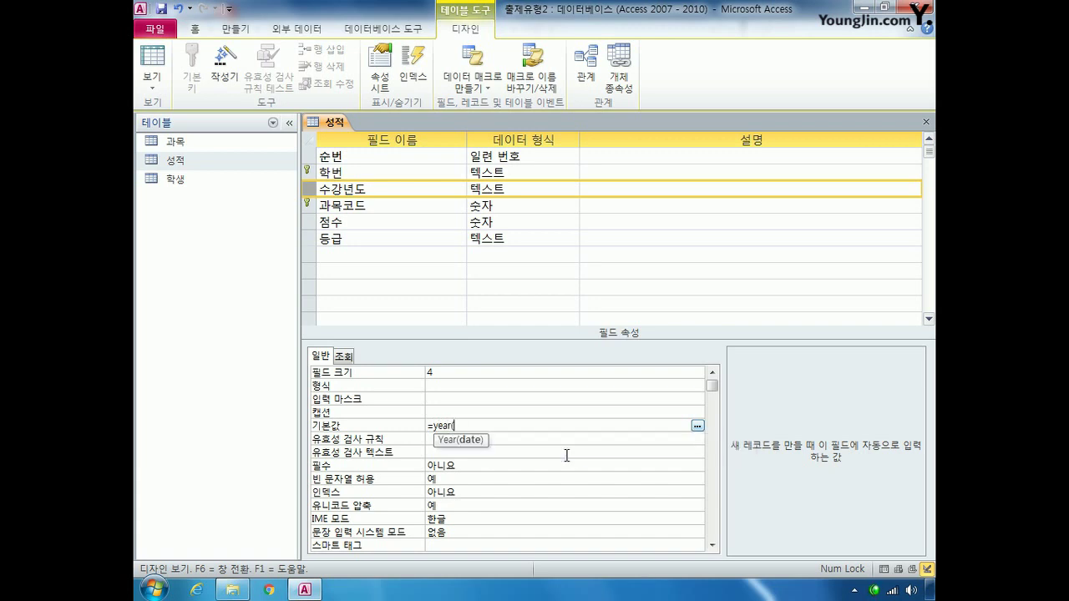
type("date())")
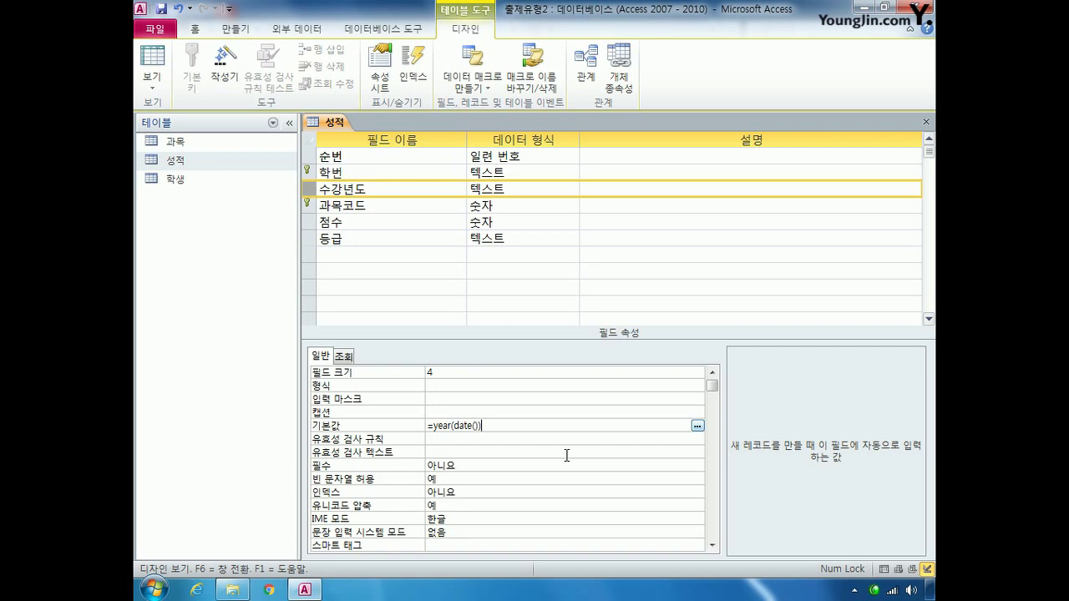
left_click(479, 440)
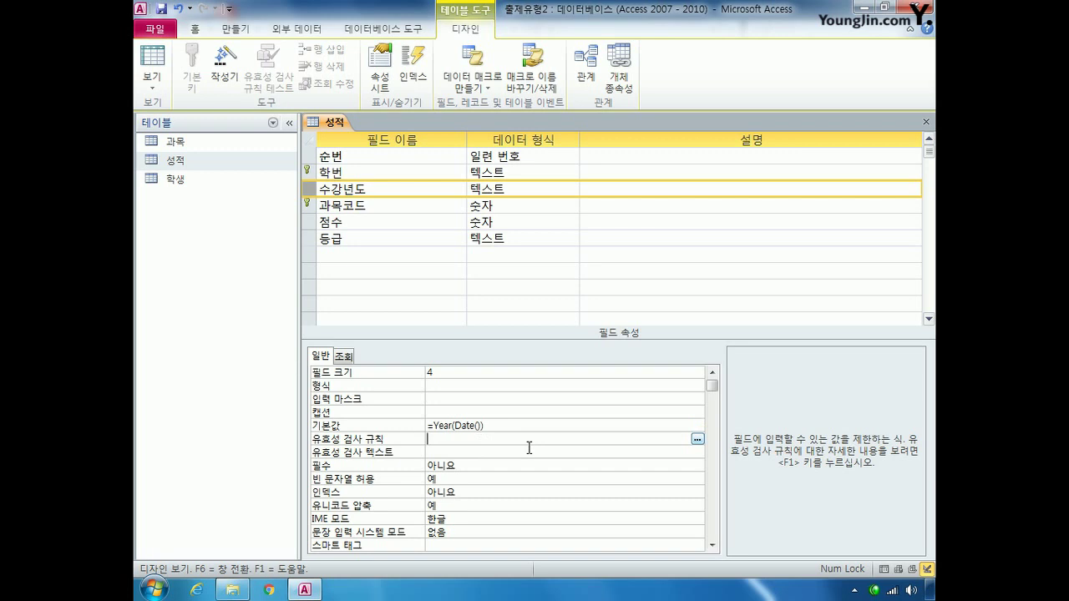
Step: Set the 등급 field's validation rule to In ("A","B","C","D","F")
left_click(310, 237)
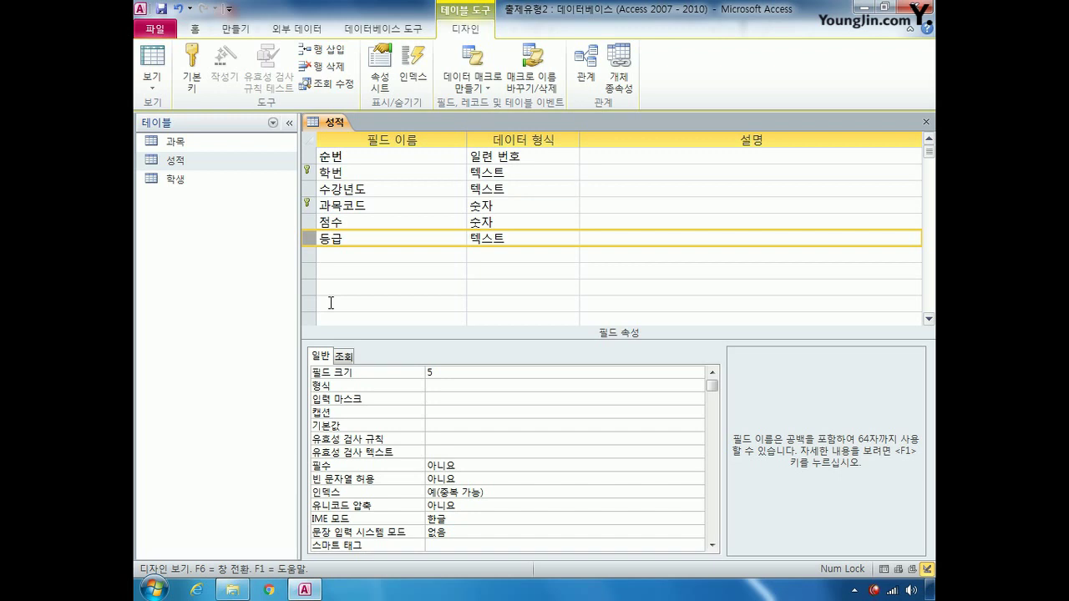
left_click(469, 440)
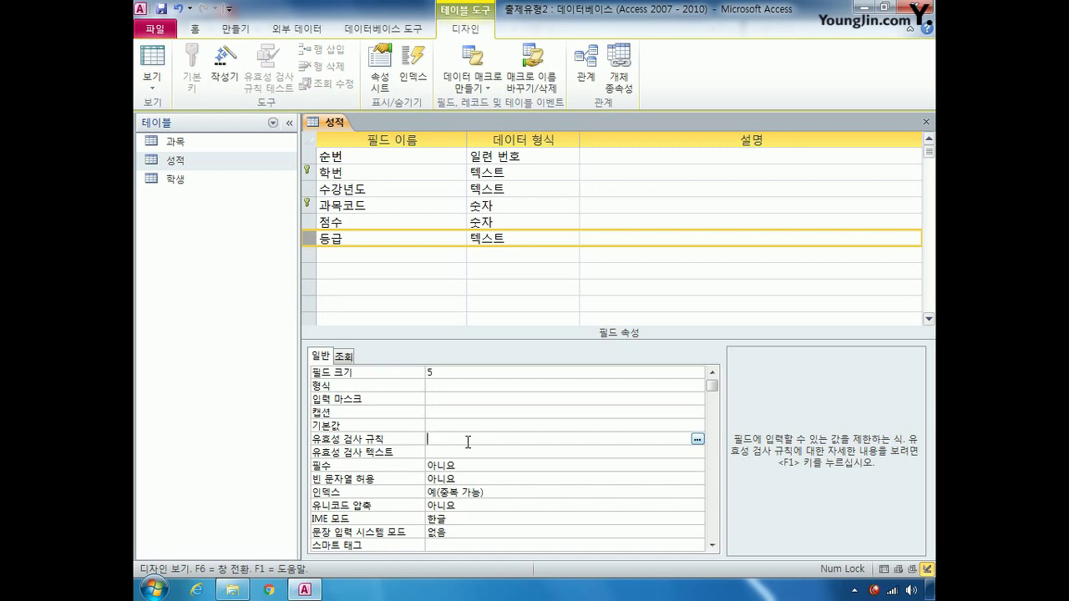
type("in")
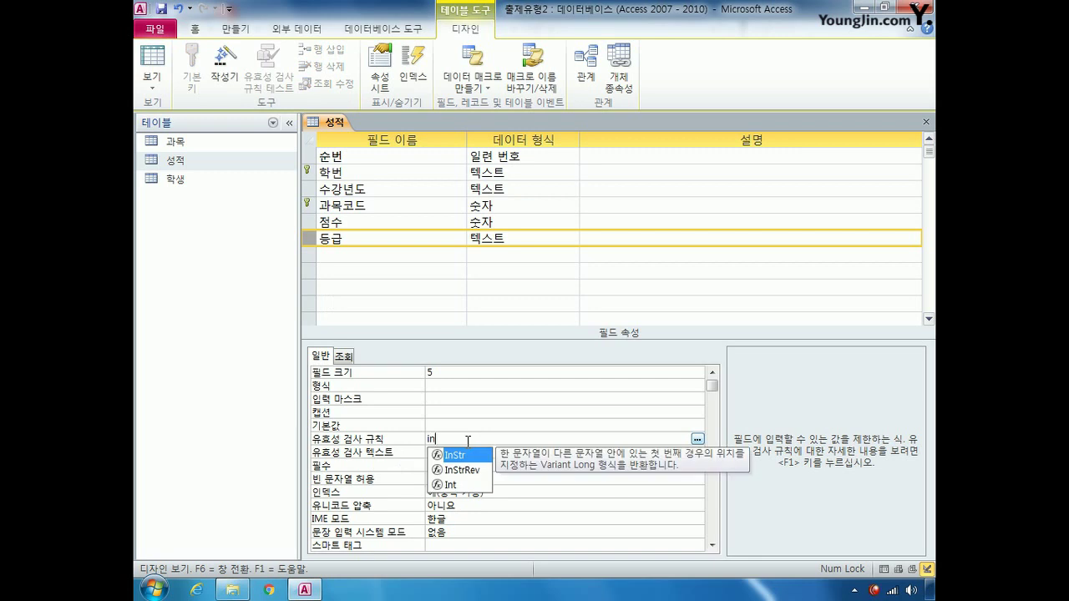
type("(")
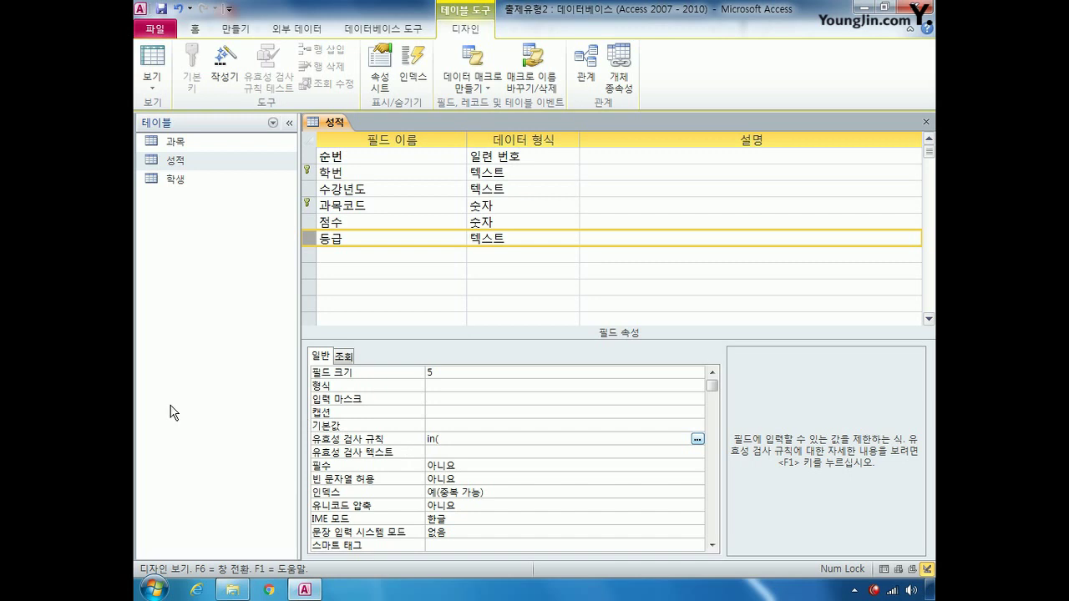
type("A,B,C,D,f")
key("BackSpace")
type("F)")
left_click(449, 453)
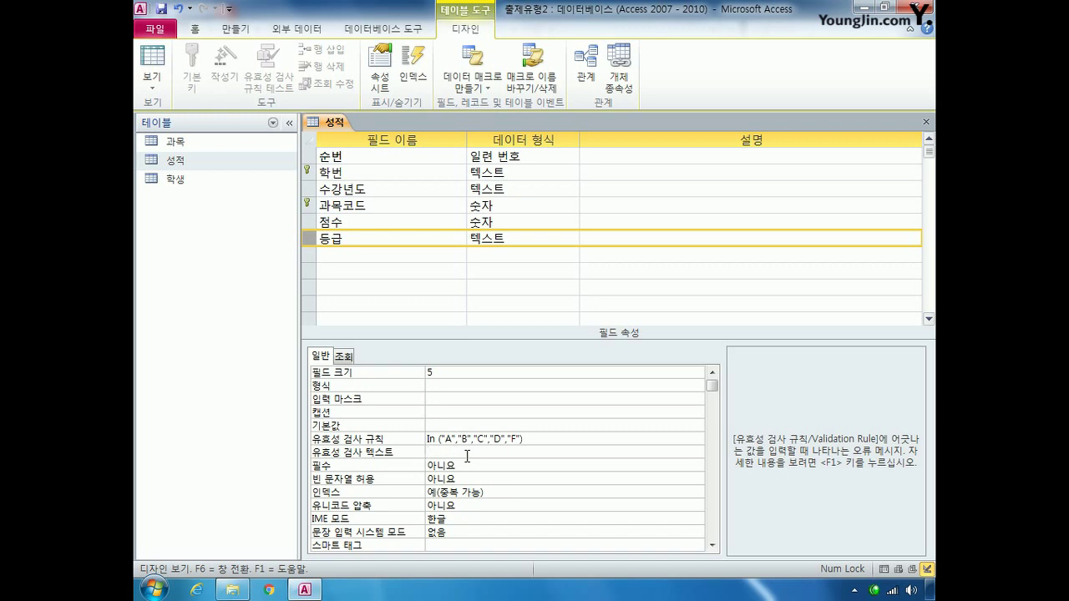
left_click(434, 436)
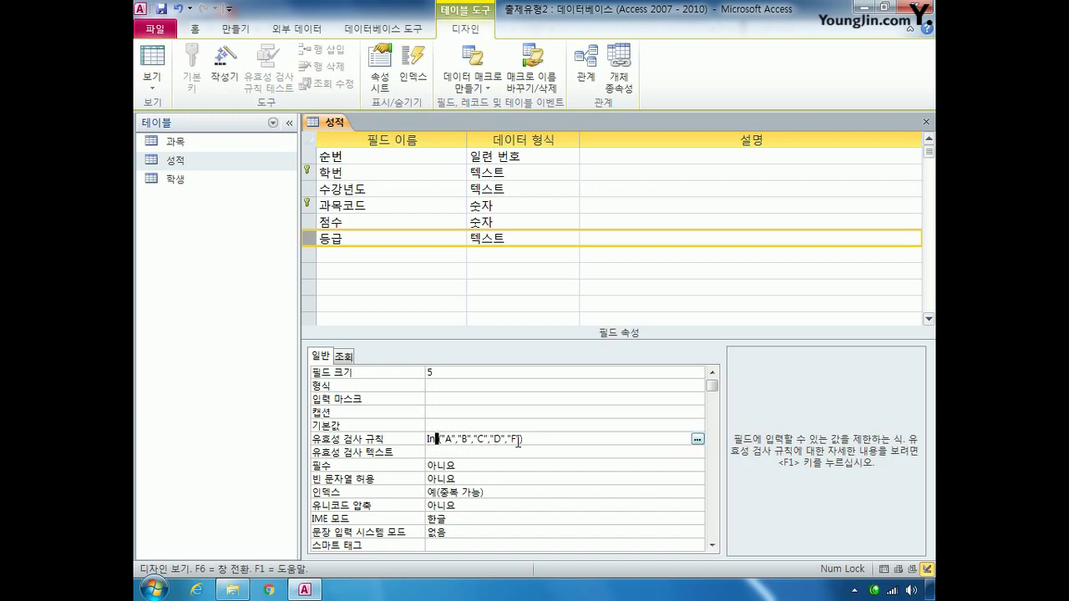
left_click(553, 439)
Step: Set the 점수 field's validation rule to Between 0 And 100
left_click(309, 222)
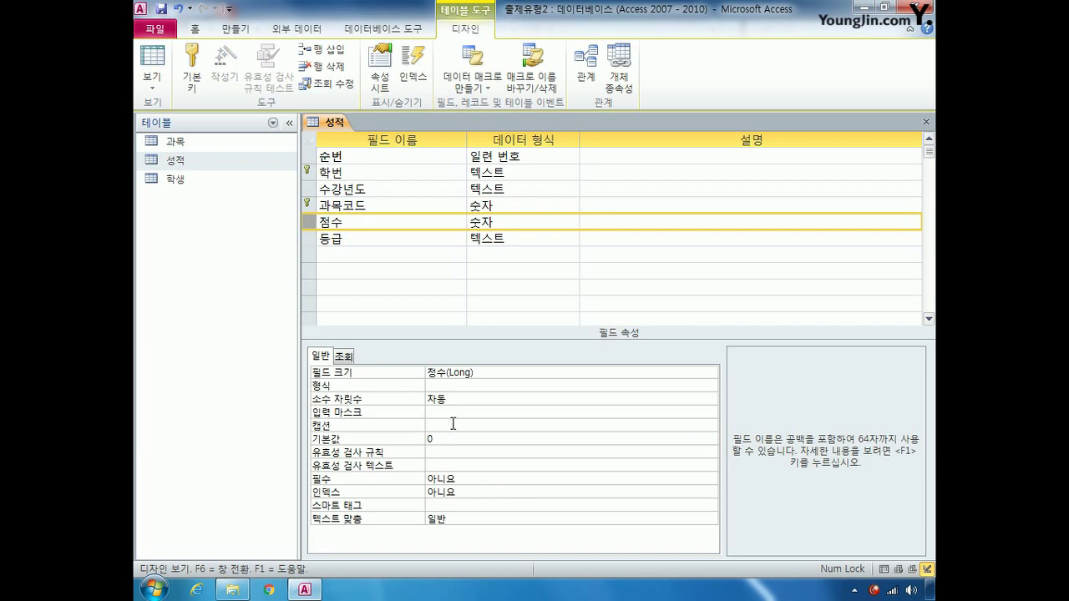
left_click(451, 455)
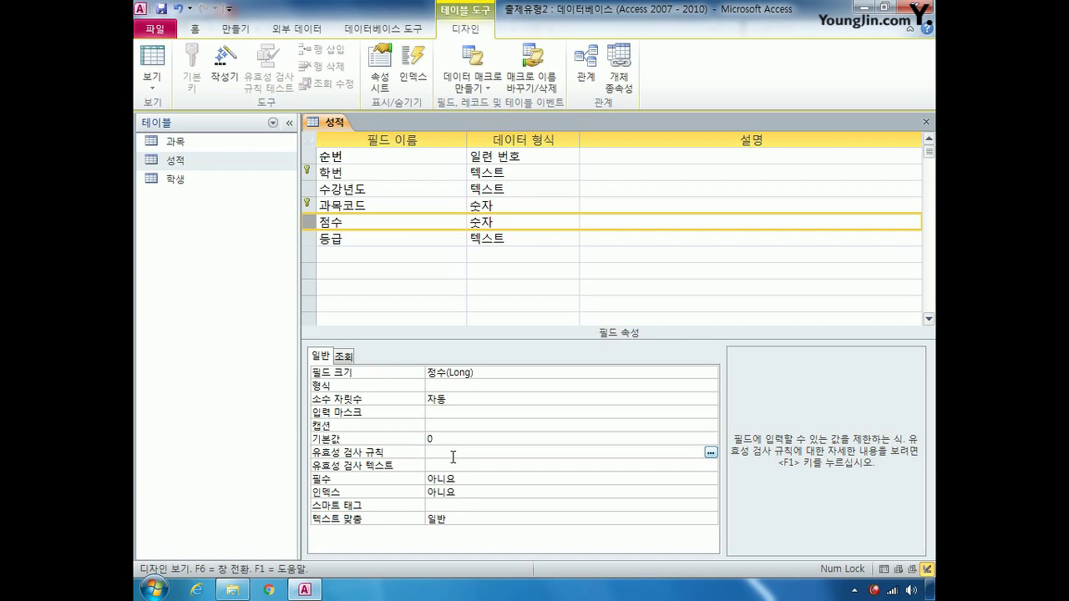
type("between 0 and 100")
left_click(509, 466)
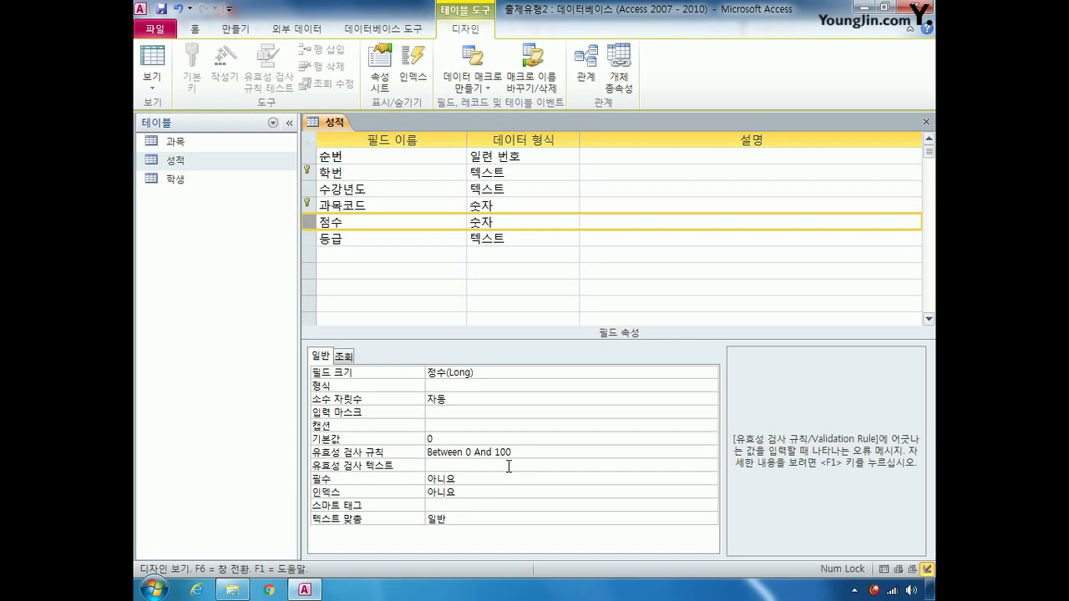
left_click(311, 176)
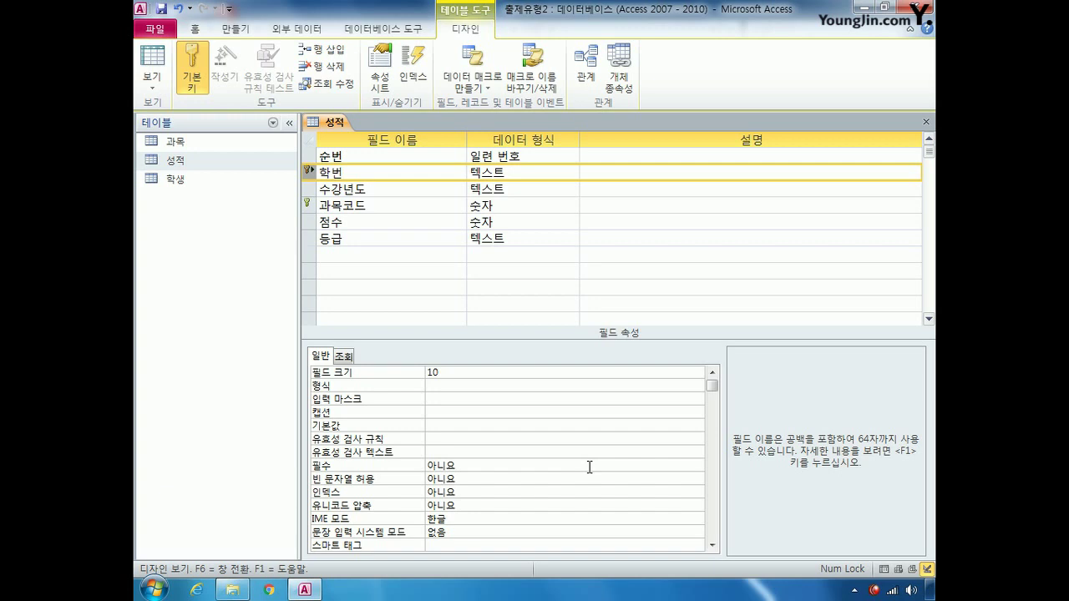
left_click(448, 401)
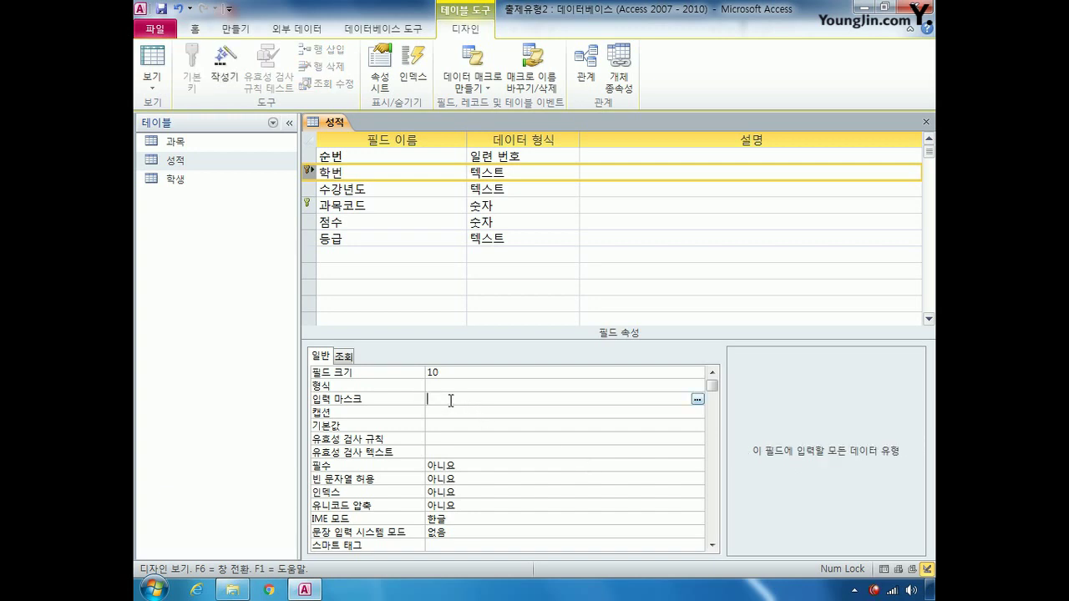
type("0000-00-0000")
Step: Set the 학번 field's required property to 예 and its index property to 예(중복 가능)
left_click(308, 172)
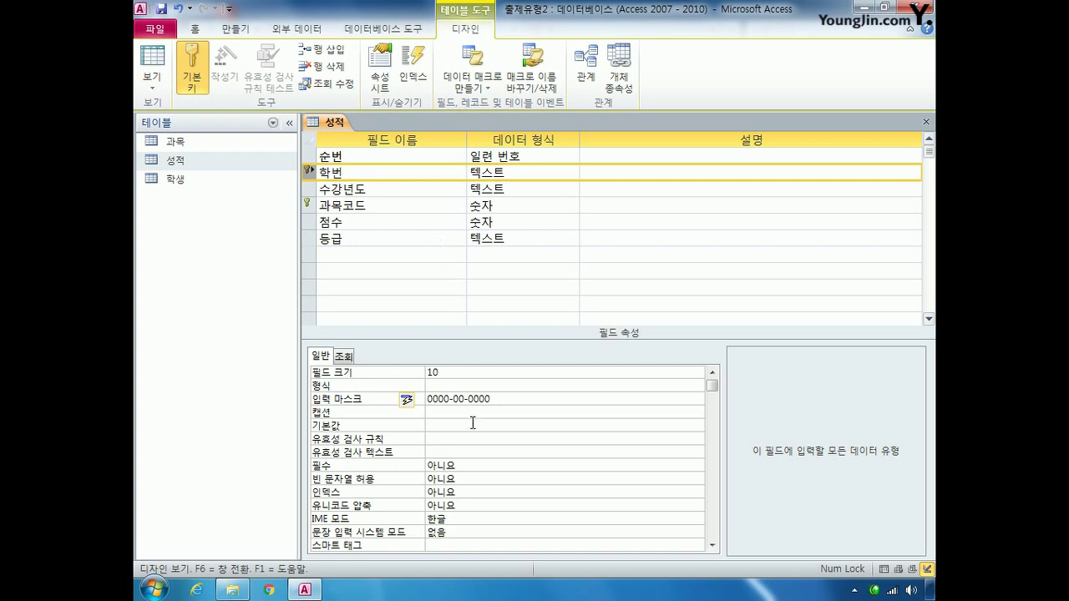
left_click(467, 465)
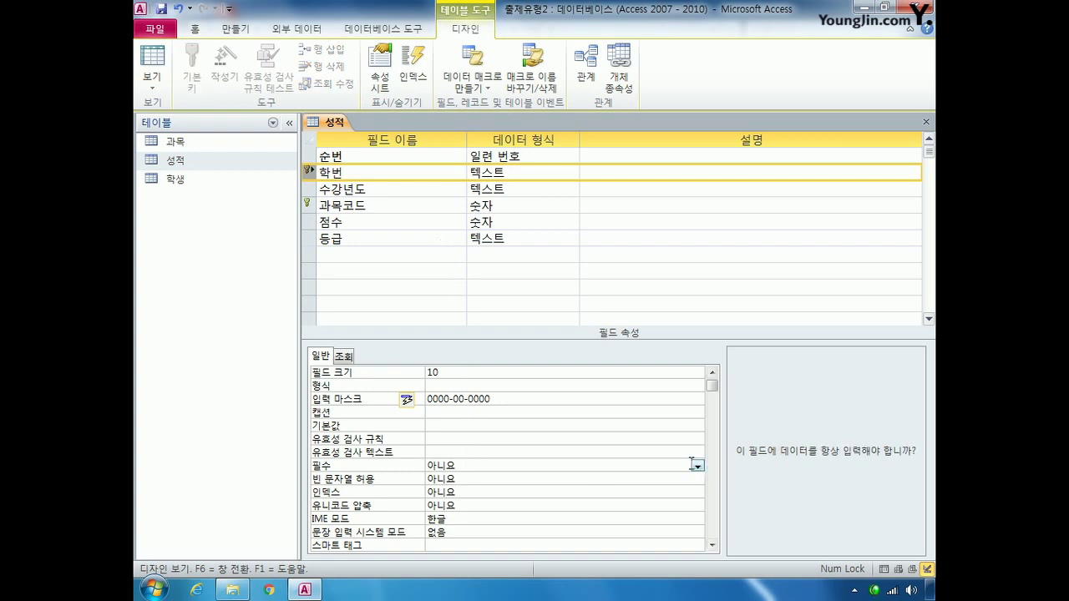
left_click(697, 466)
left_click(664, 480)
left_click(509, 494)
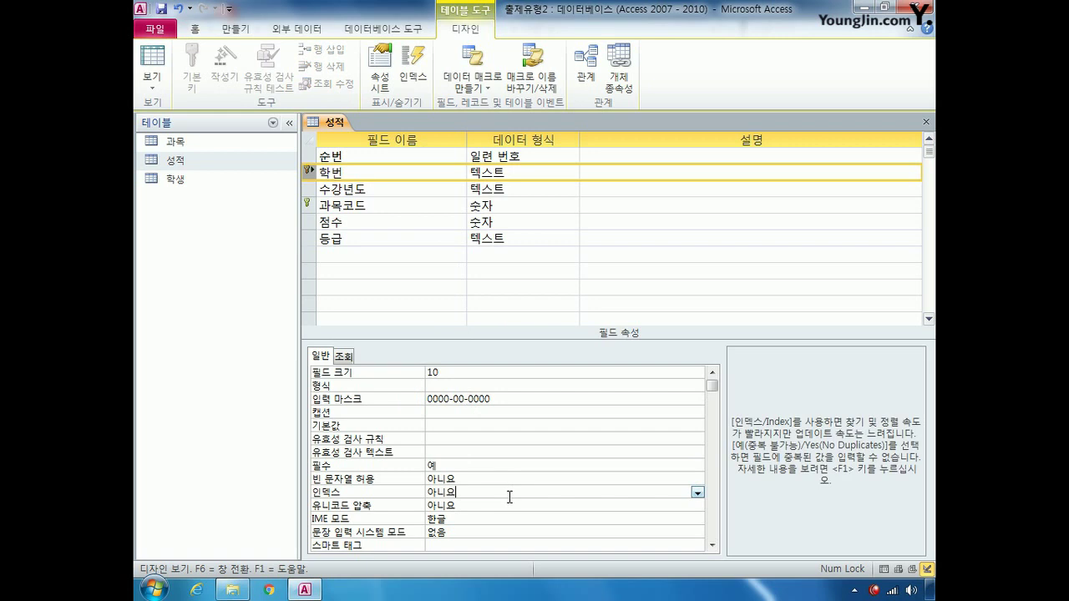
left_click(698, 492)
left_click(666, 516)
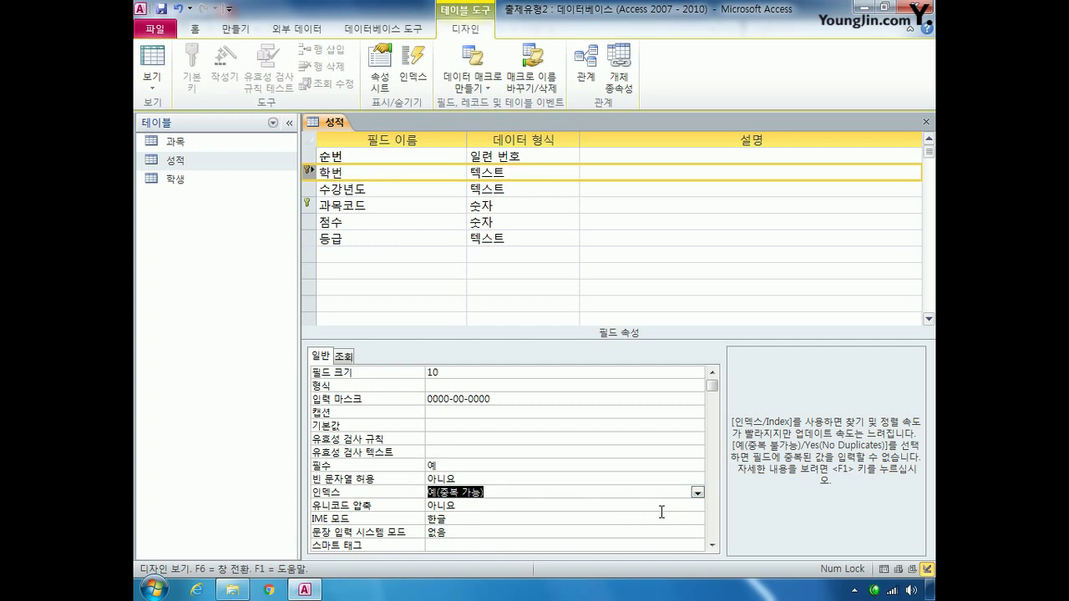
Step: Set the 과목코드 field's format to 000
left_click(308, 205)
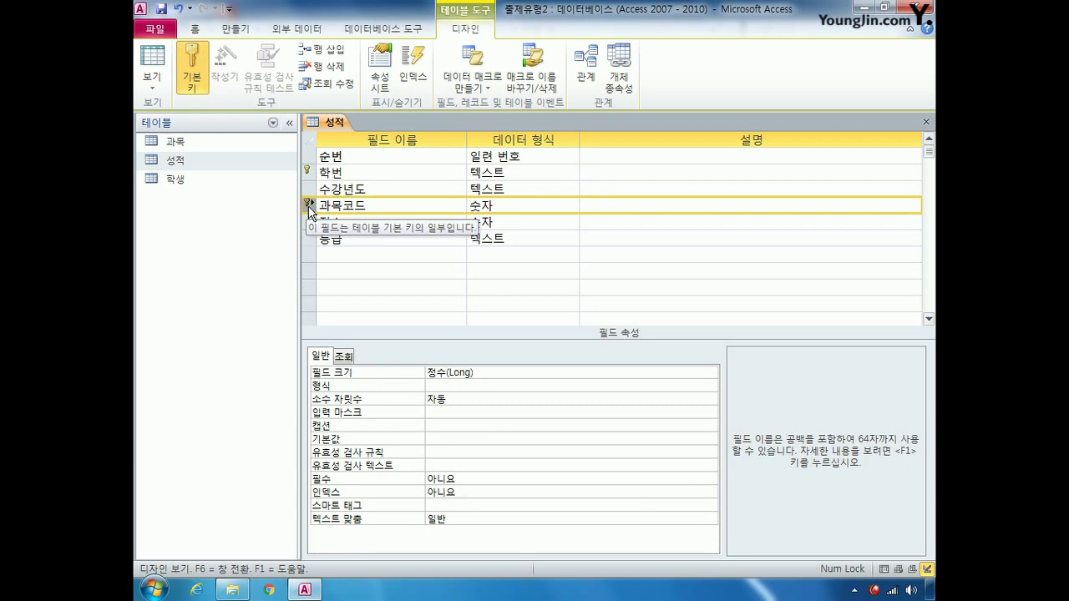
left_click(457, 386)
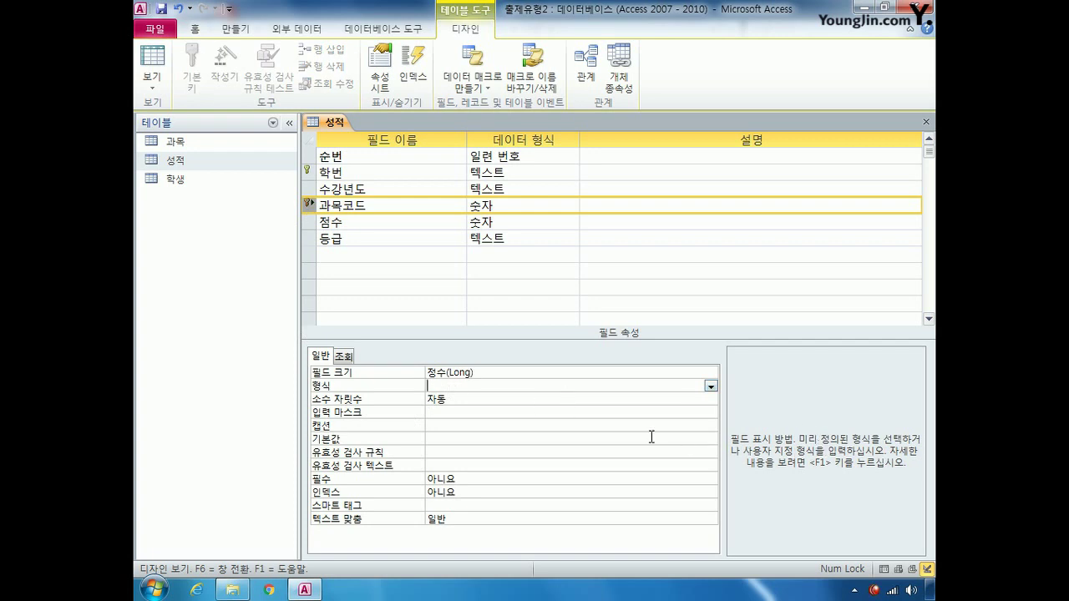
type("000")
left_click(410, 388)
left_click(489, 389)
Step: Close the 성적 table, saving its design changes, and open the 학생 table in Design view
left_click(928, 124)
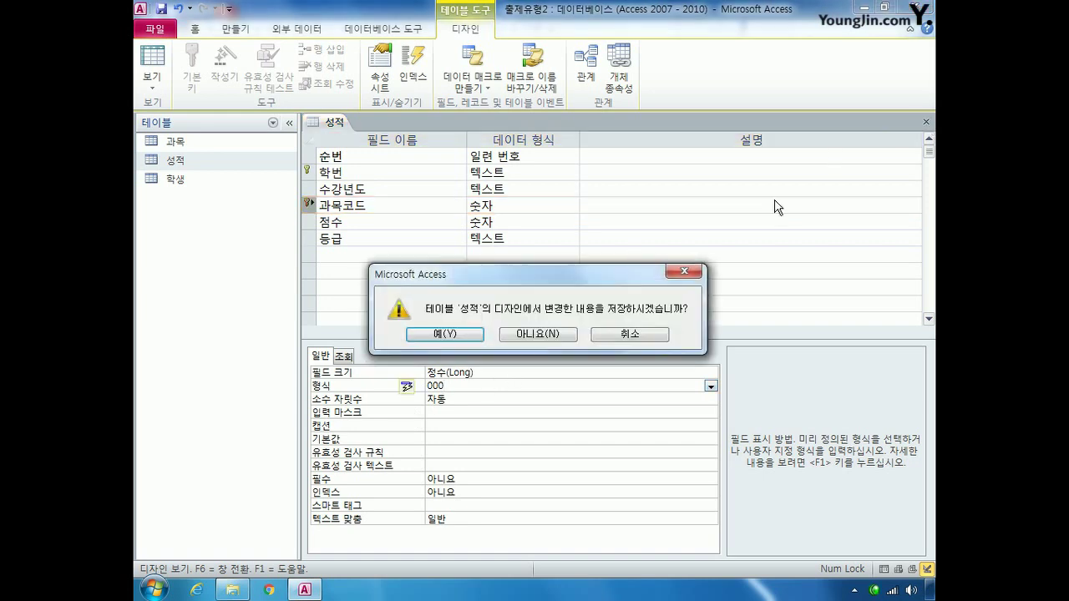
left_click(464, 337)
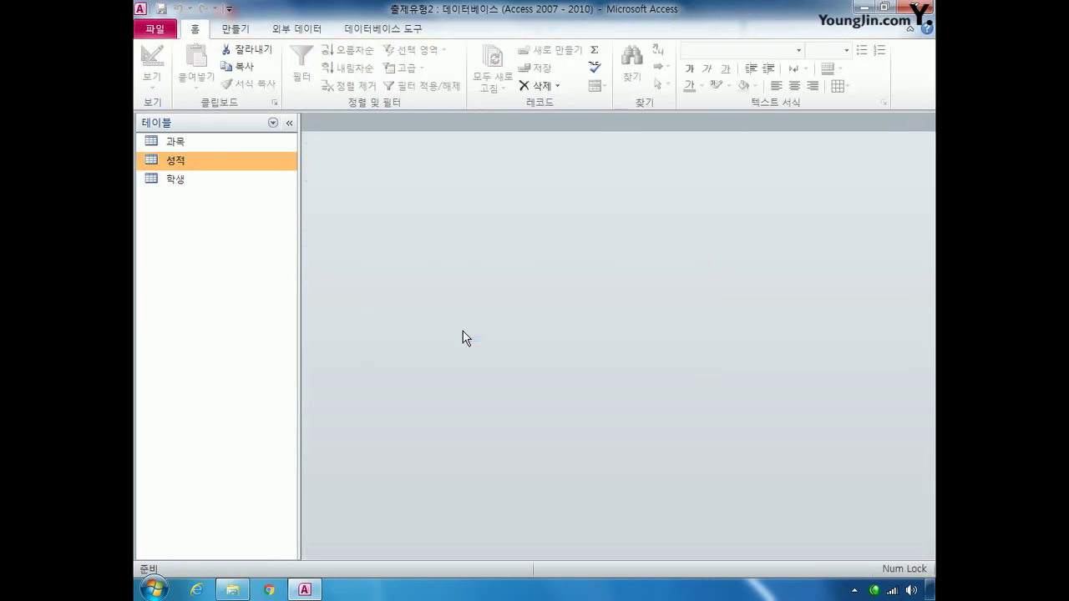
right_click(195, 181)
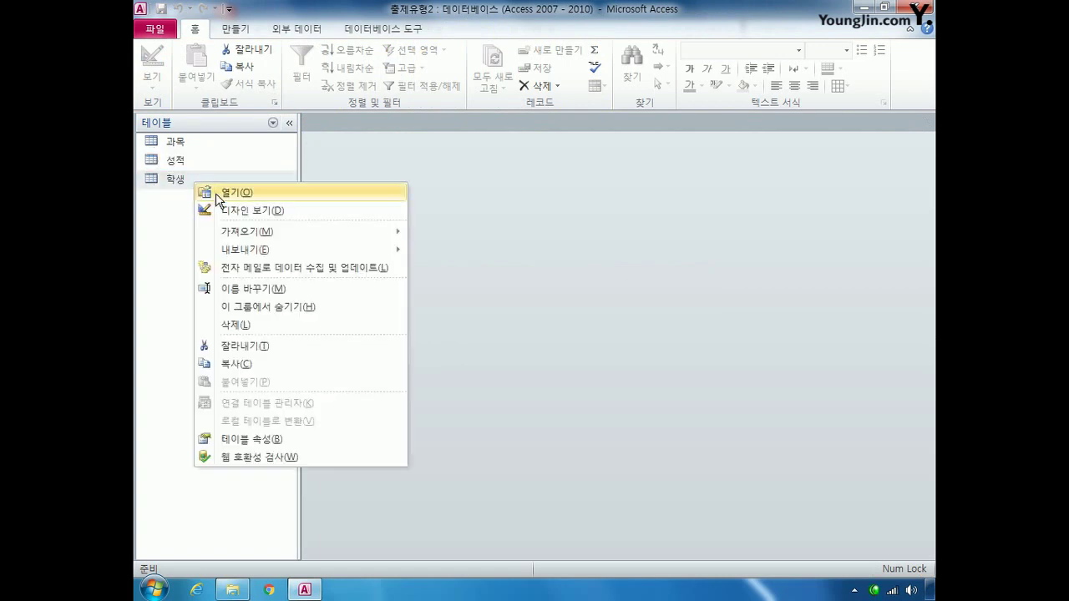
left_click(203, 207)
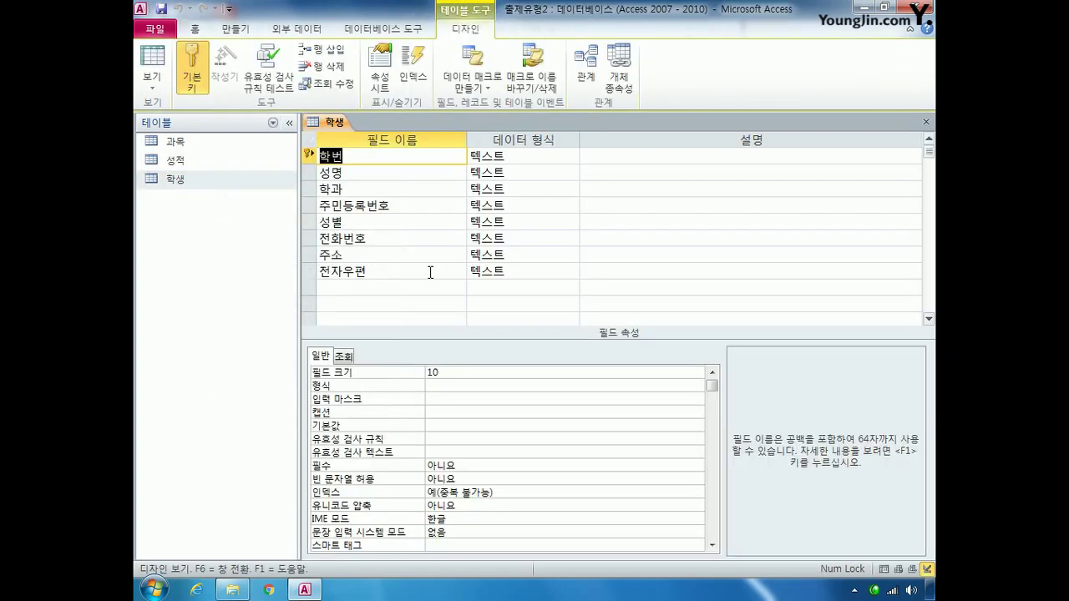
Step: Set the 주민등록번호 field's caption to 주민번호 and close the 학생 table, saving its design changes
left_click(308, 204)
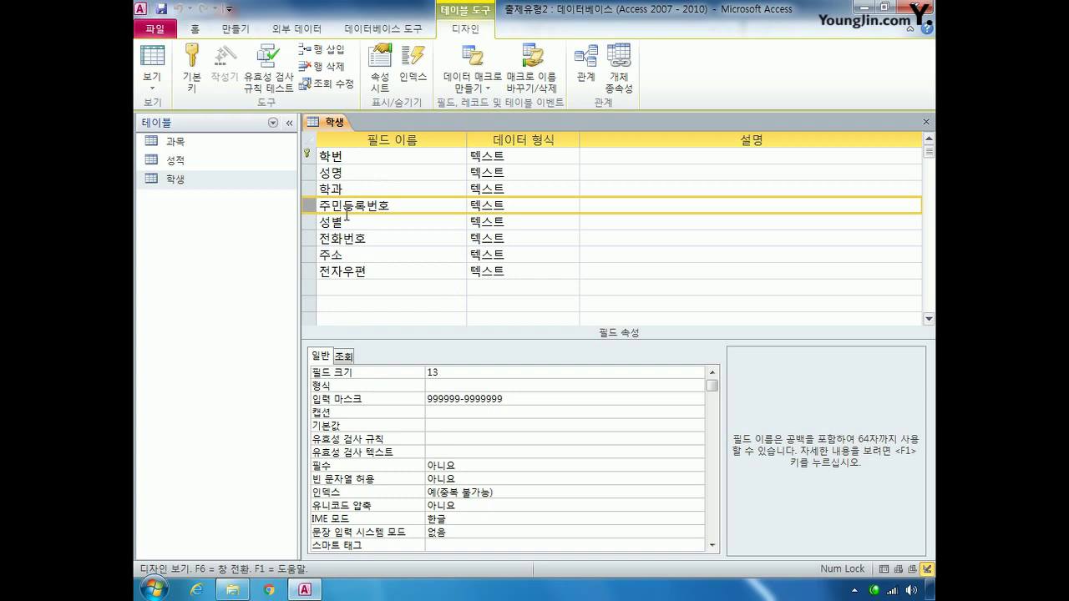
left_click(462, 412)
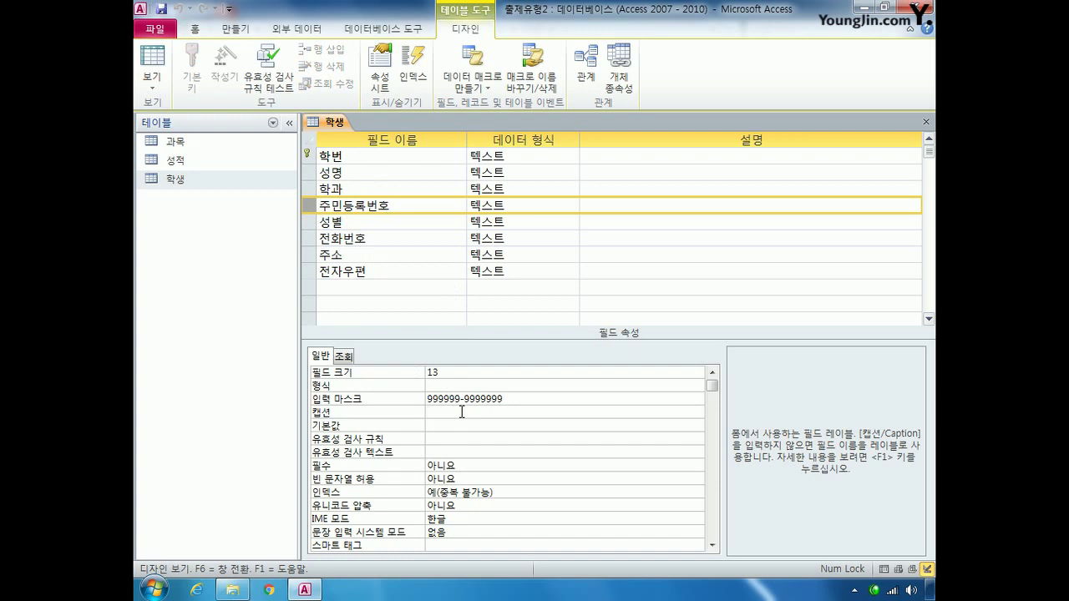
type("주민번호")
left_click(928, 123)
left_click(450, 336)
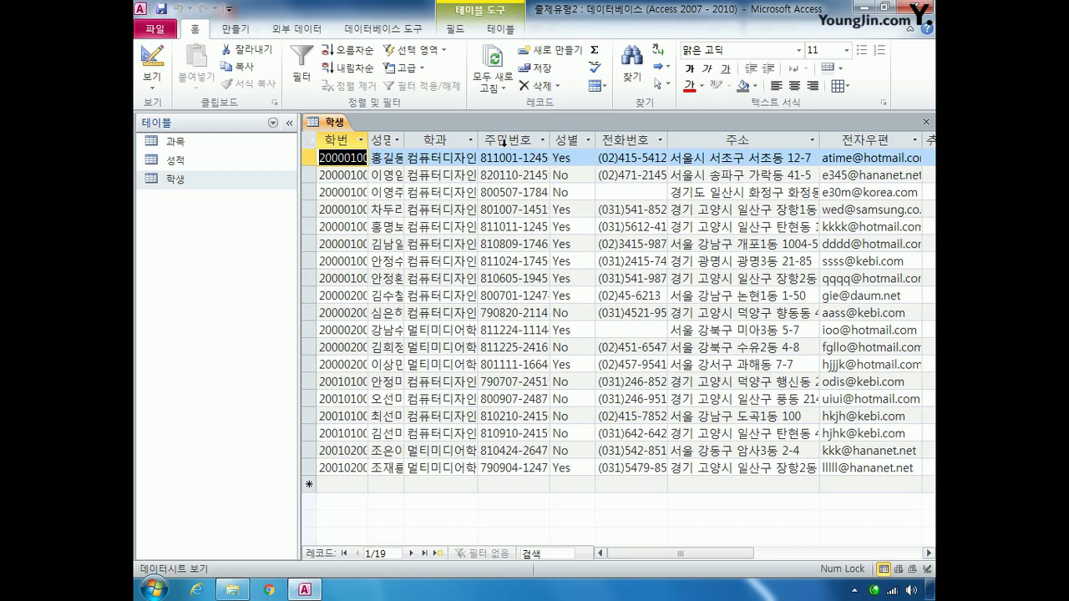
Step: Switch the 학생 table to Design view and change the 성별 field's data type to Yes/No
left_click(152, 62)
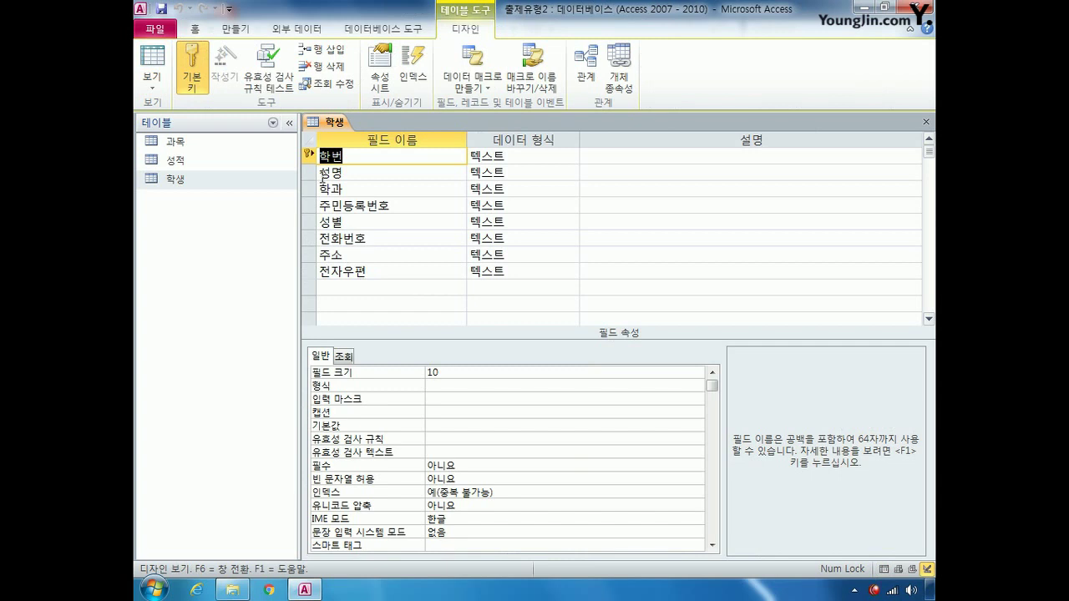
left_click(308, 222)
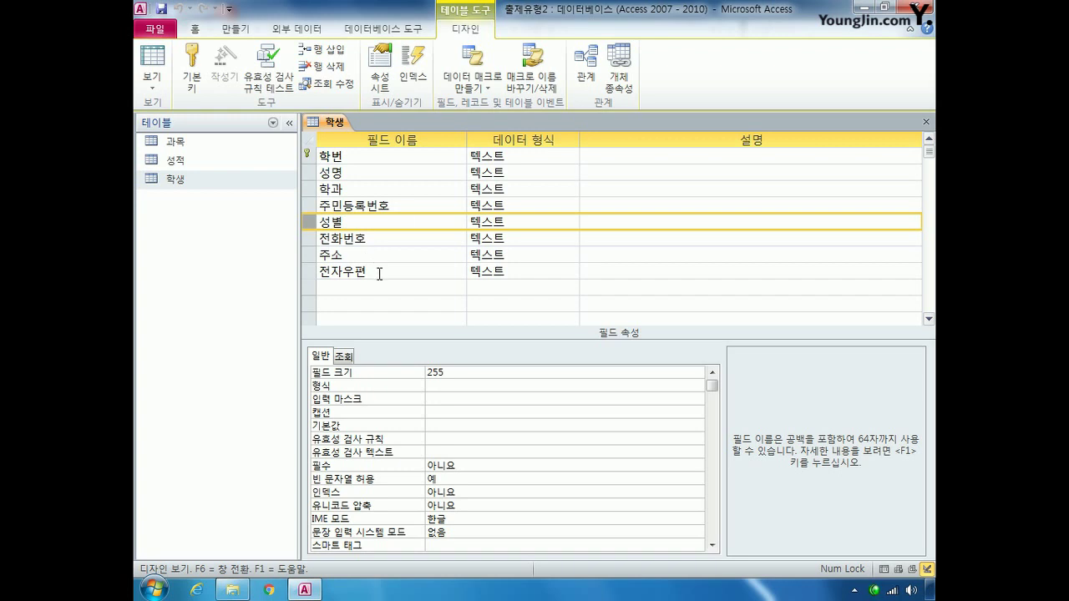
left_click(538, 221)
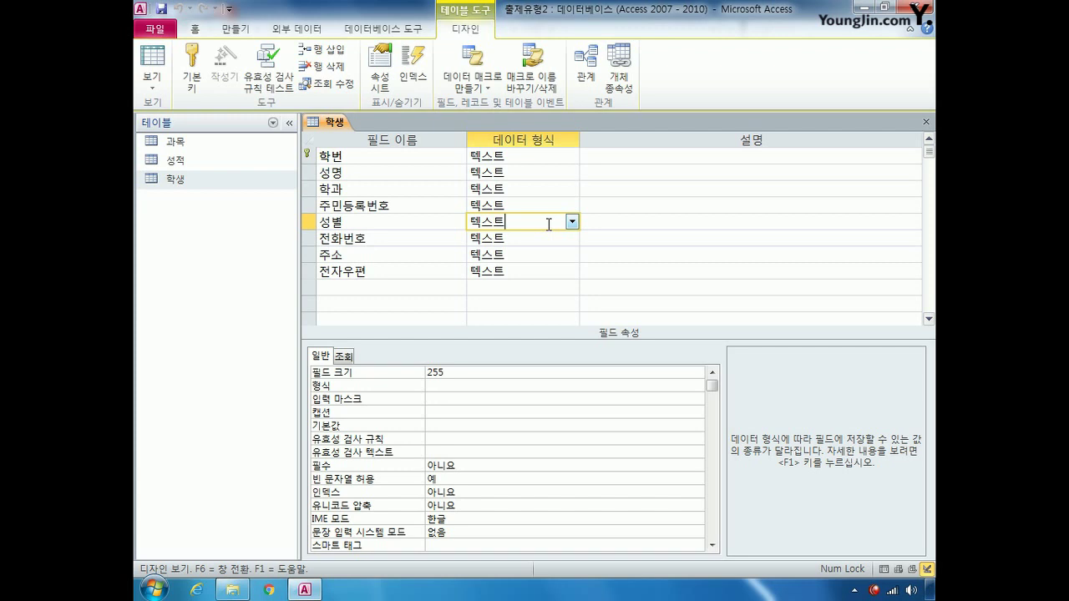
left_click(573, 222)
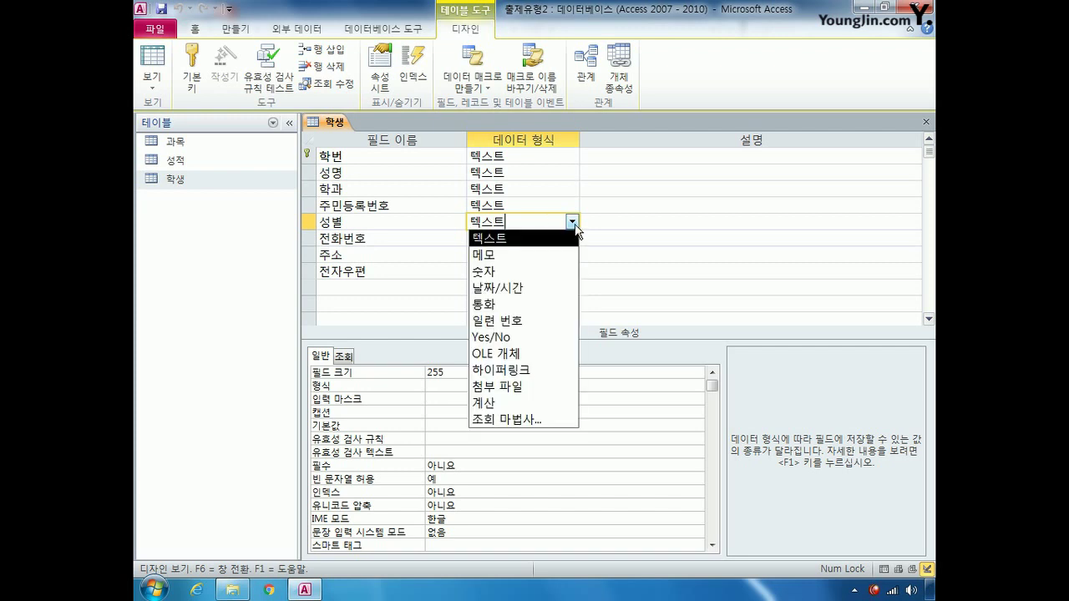
left_click(539, 337)
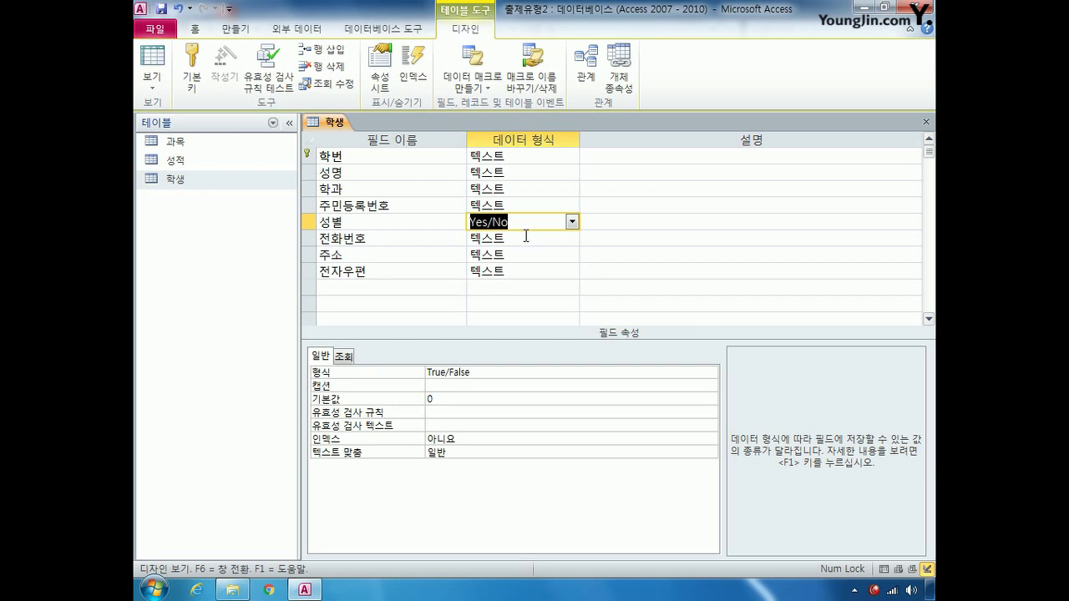
left_click(481, 372)
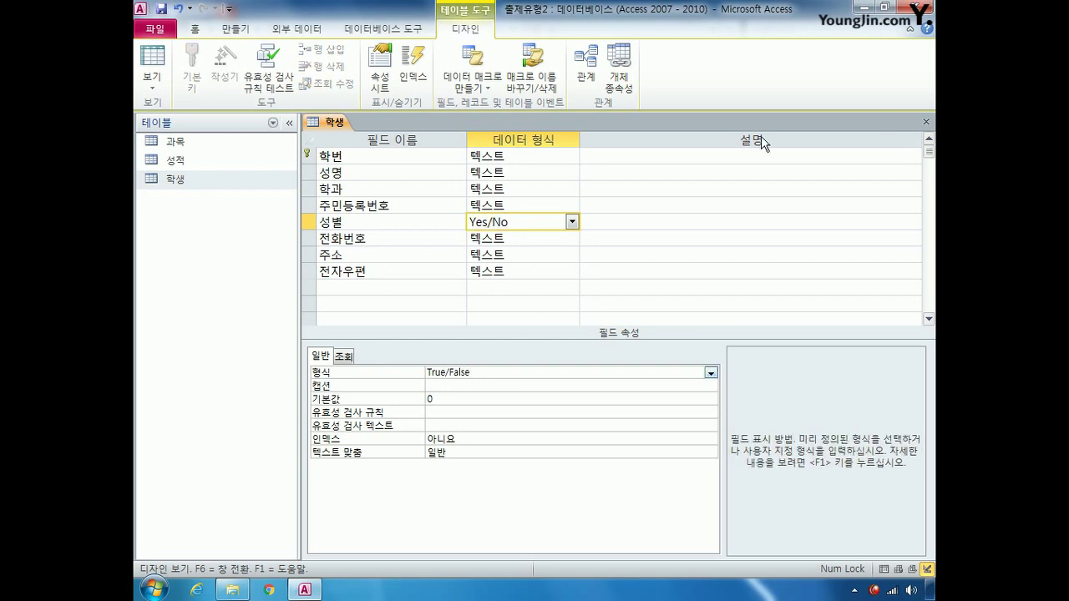
Step: Close the 학생 table, saving its design changes and accepting the possible data loss, and reopen it in Datasheet view
left_click(925, 122)
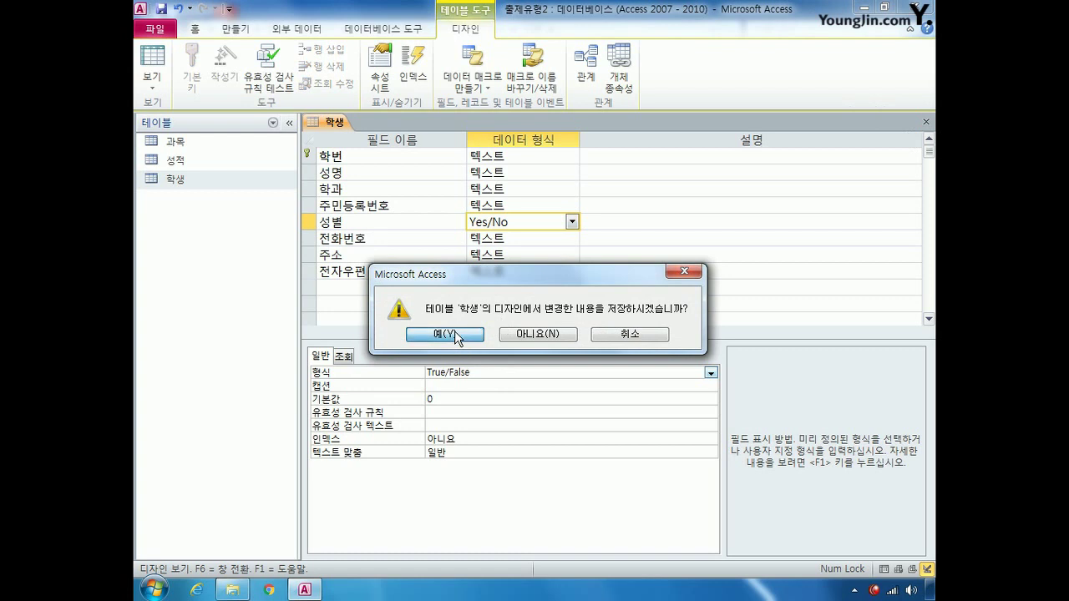
left_click(456, 334)
left_click(493, 333)
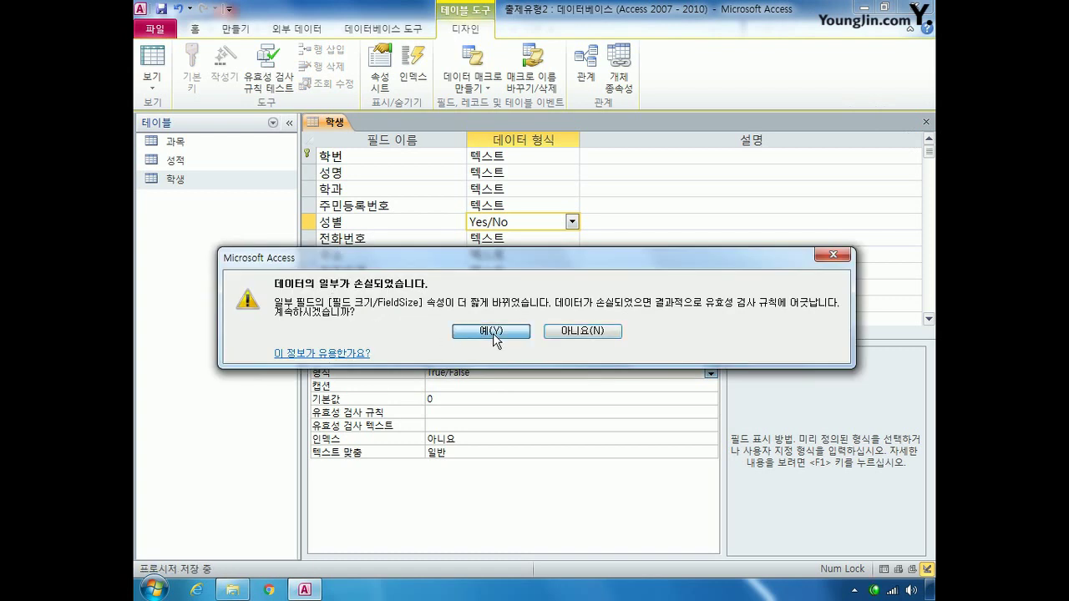
double_click(172, 180)
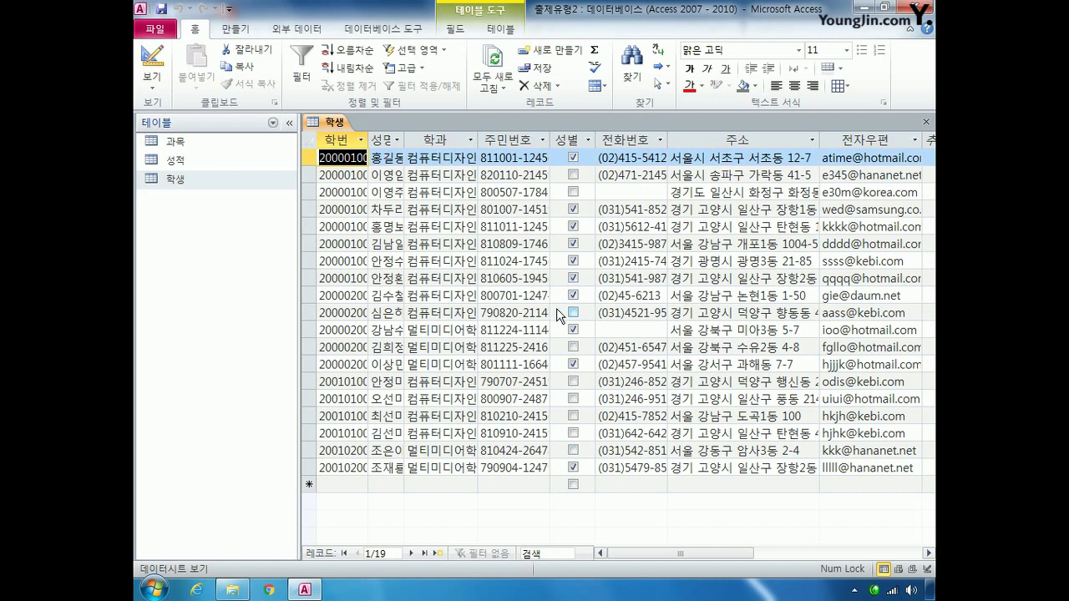
Step: Set the 성별 field's format to ;남;여 in Design view and close the 학생 table, saving its design changes
right_click(175, 182)
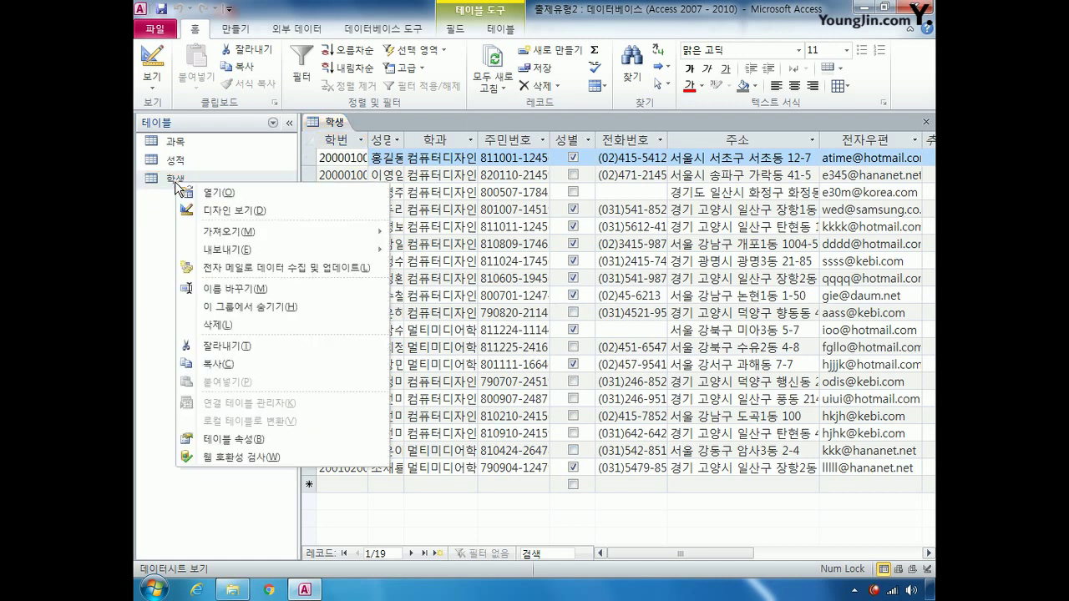
left_click(225, 210)
left_click(519, 225)
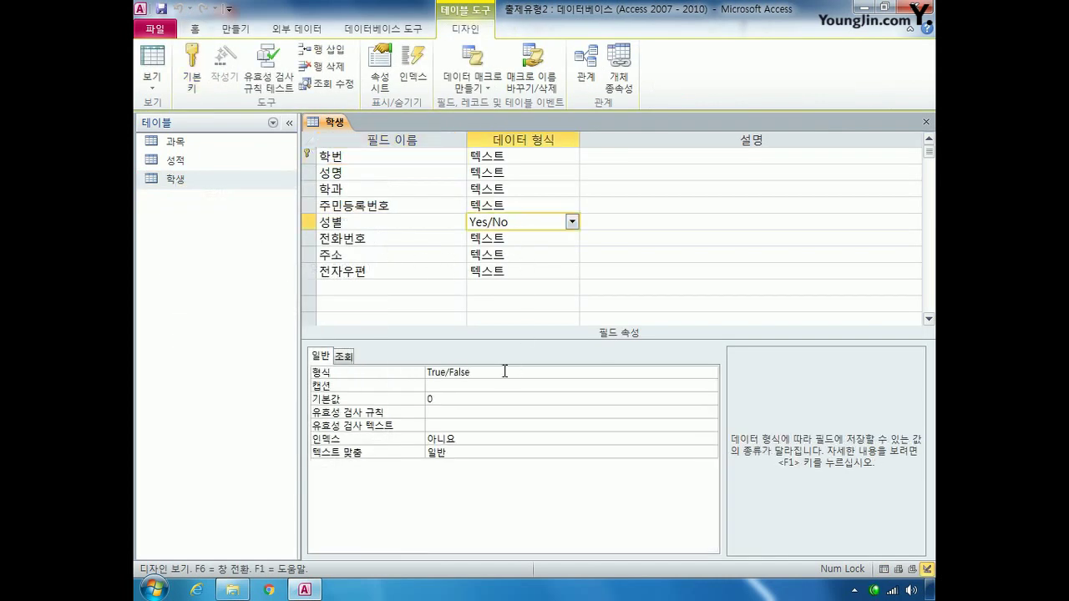
left_click_drag(501, 373, 396, 372)
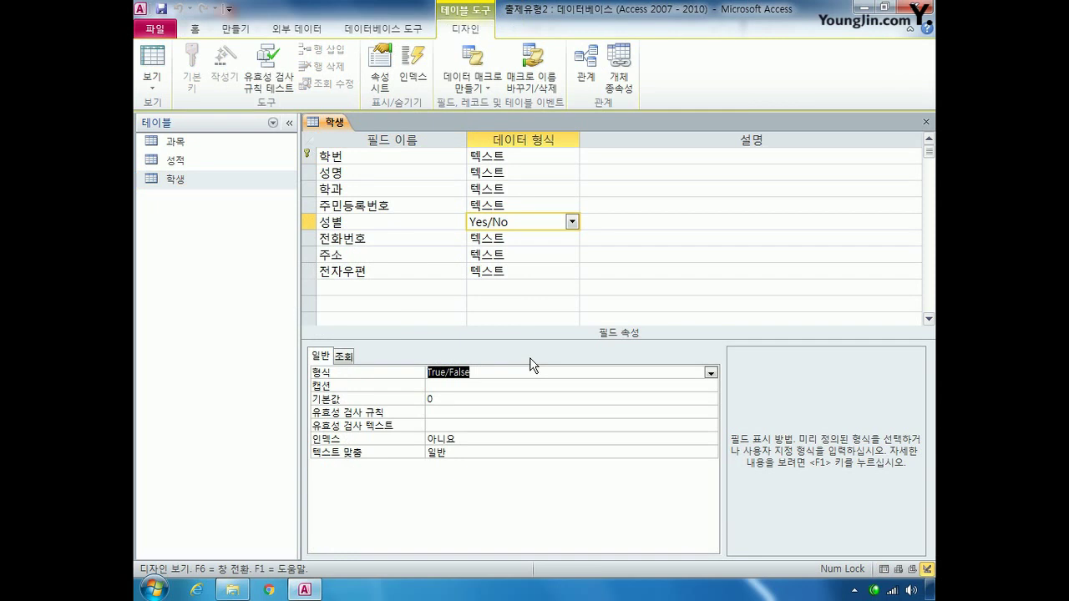
type(";")
type("남;여")
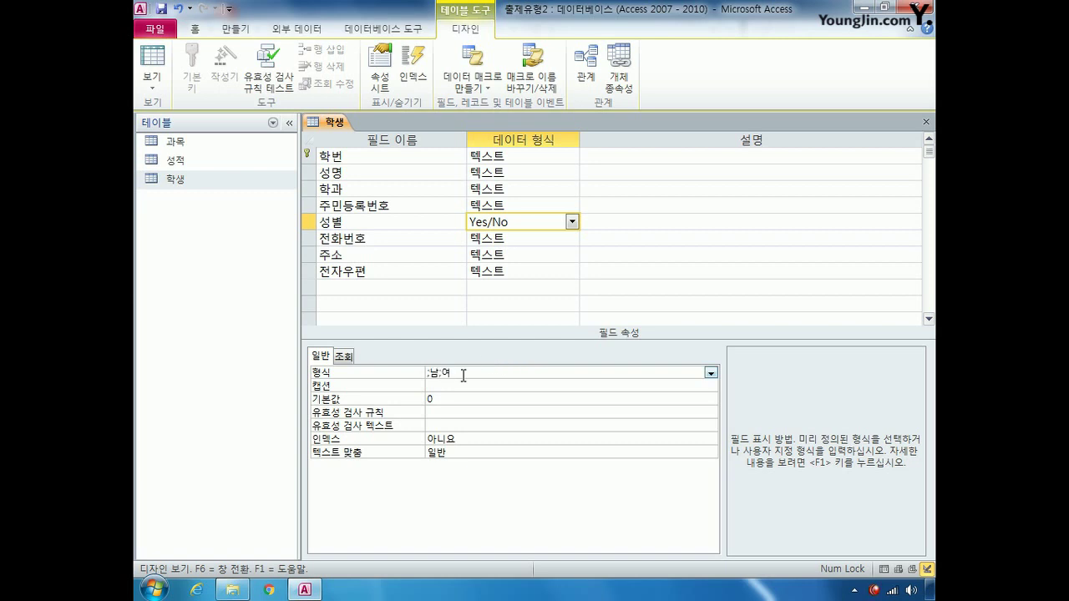
left_click(430, 372)
key("Return")
key("ctrl+w")
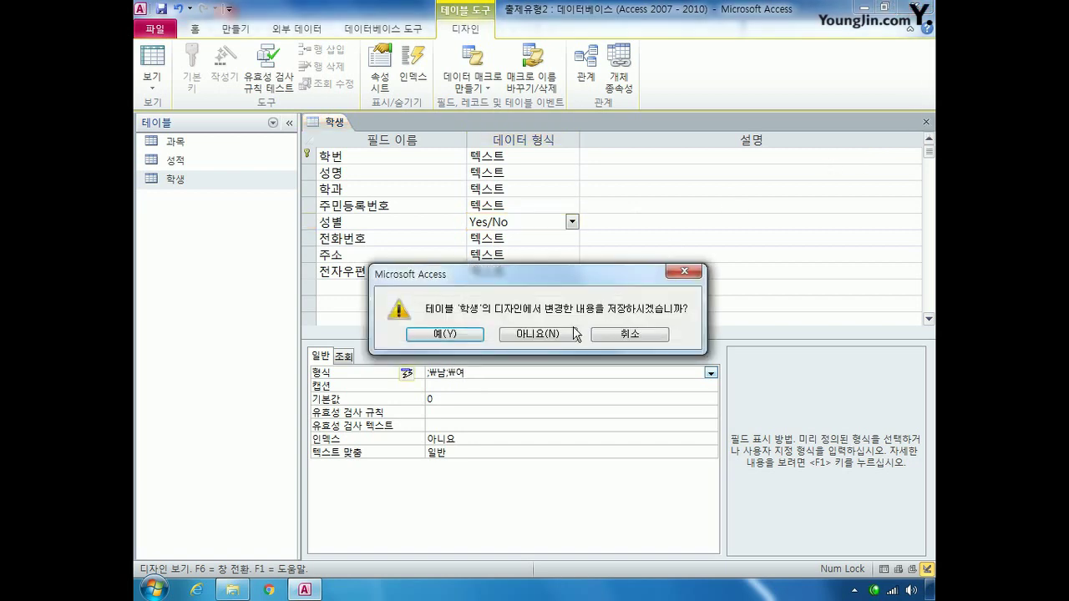
left_click(469, 334)
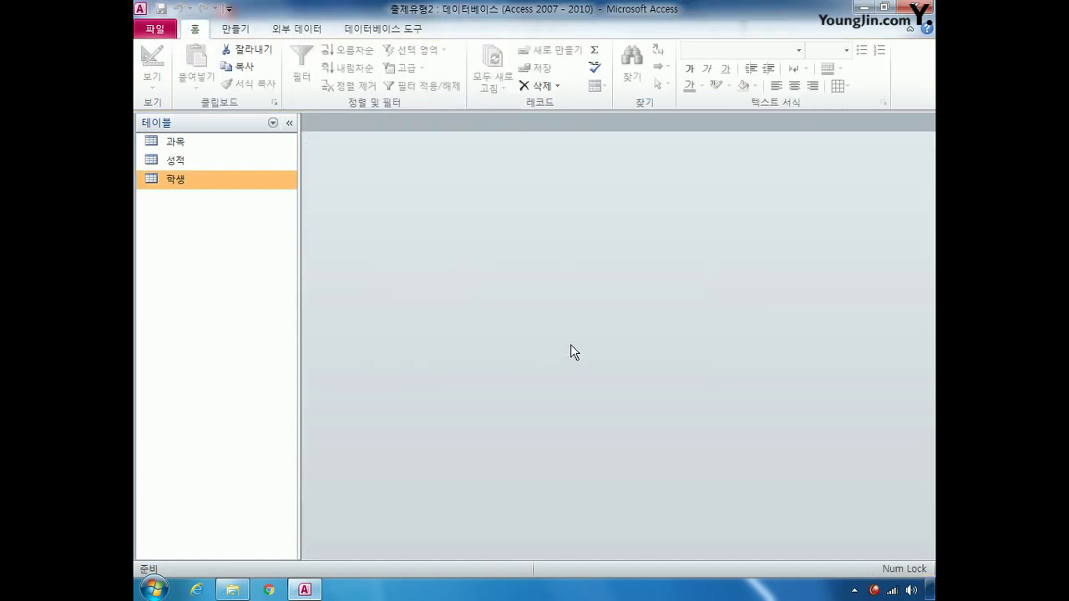